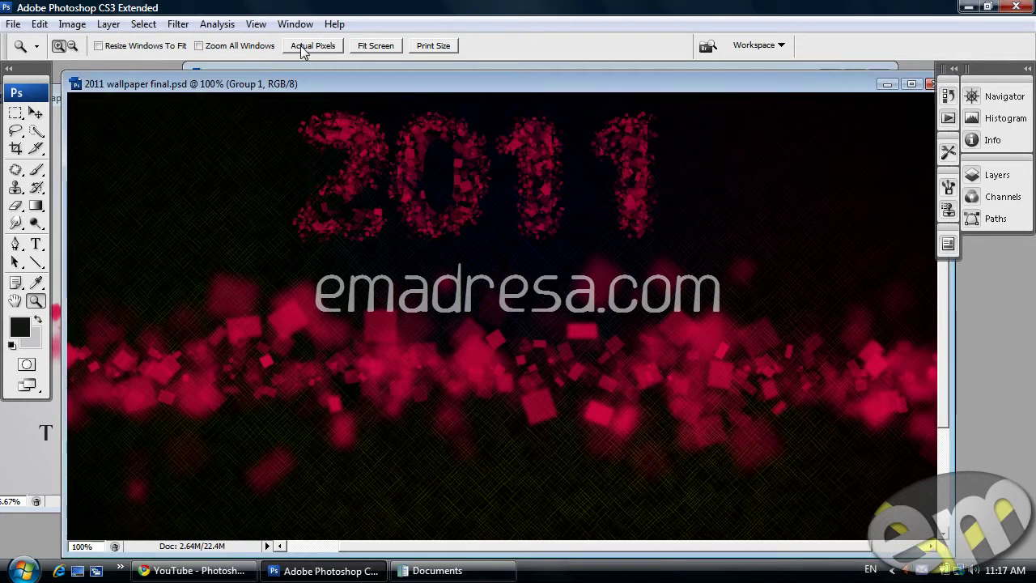
Switch to the browser showing the YouTube 'Designing Movie Poster in Adobe Photoshop CS3' tutorial
click(194, 571)
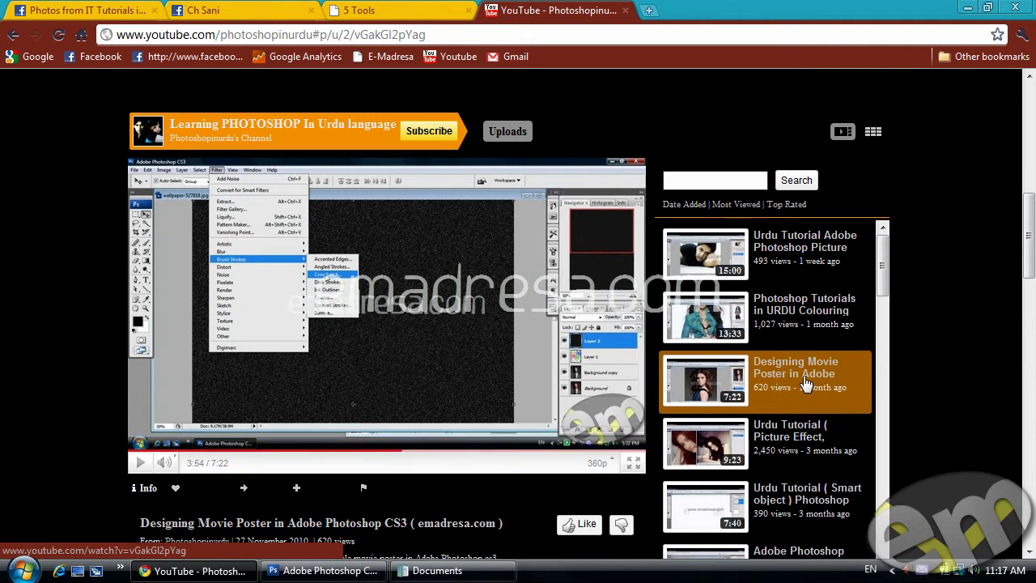
mouse_move(387, 316)
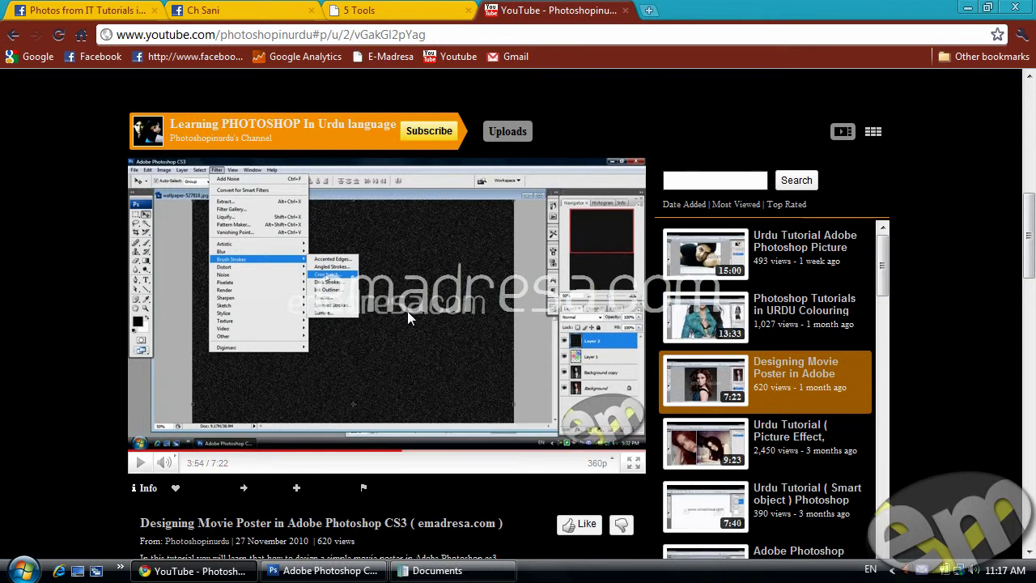
mouse_move(401, 443)
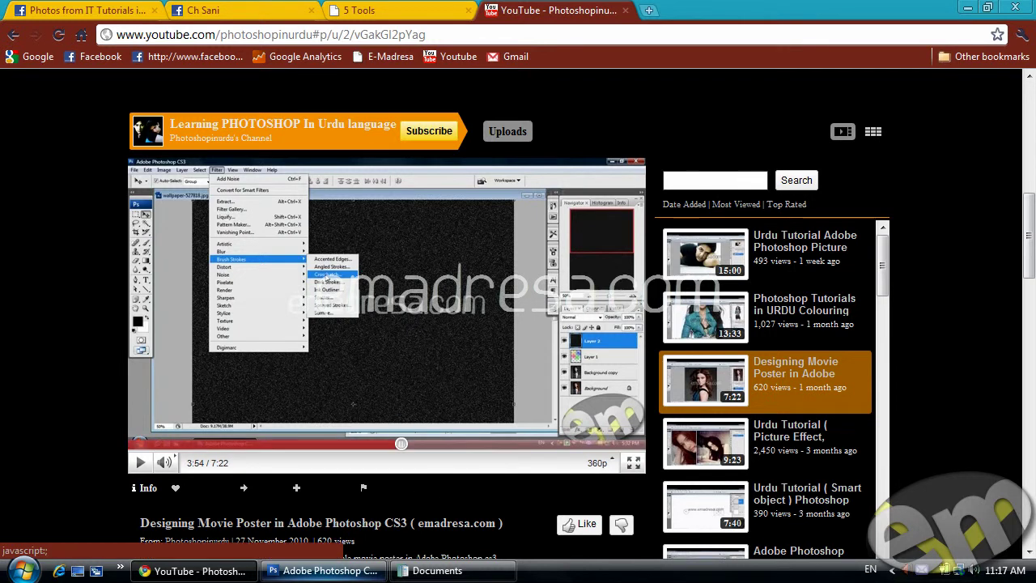
Go between the YouTube tutorial and Photoshop, ending on '2011 wallpaper final.psd' at 100%
click(354, 576)
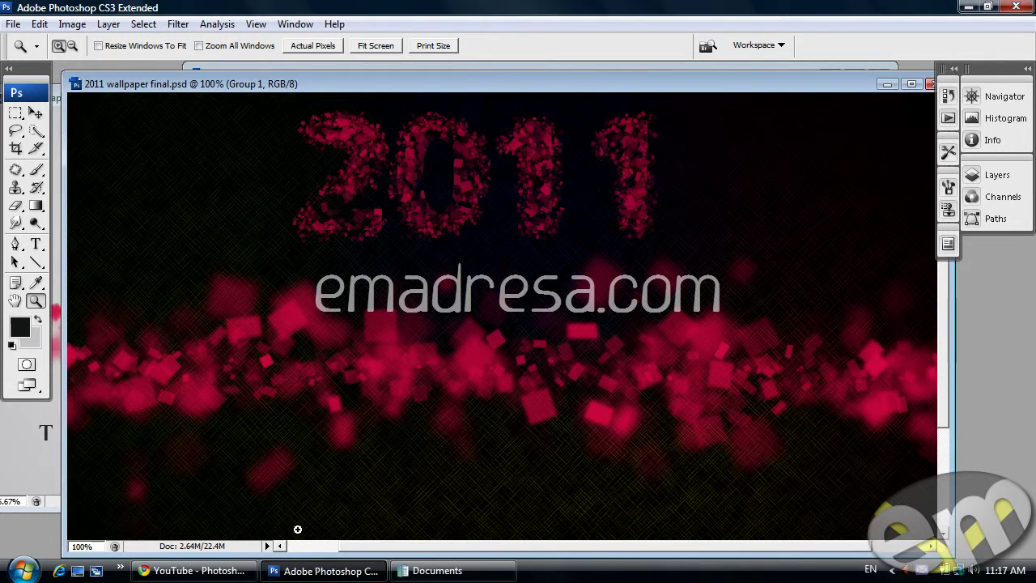
click(198, 571)
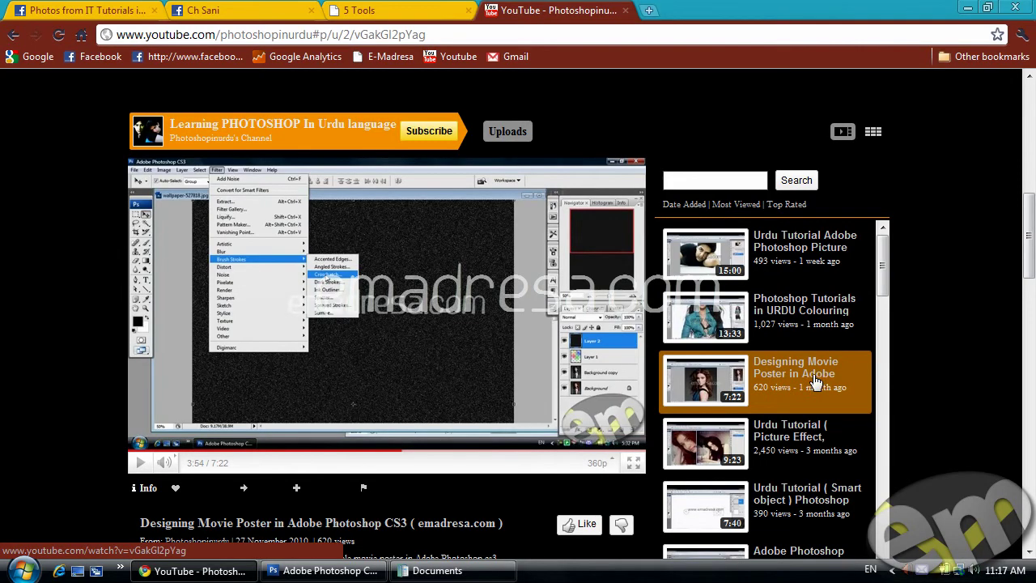
click(362, 571)
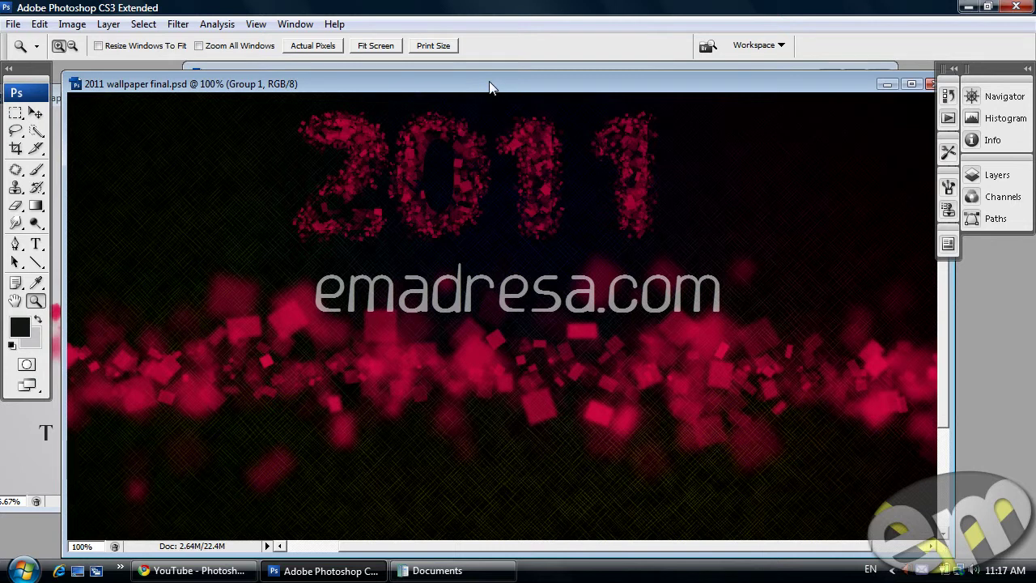
In the Layers panel, check Group 1, Layer 6 and Layer 5 visibility, leaving Layer 6 shown
key(F7)
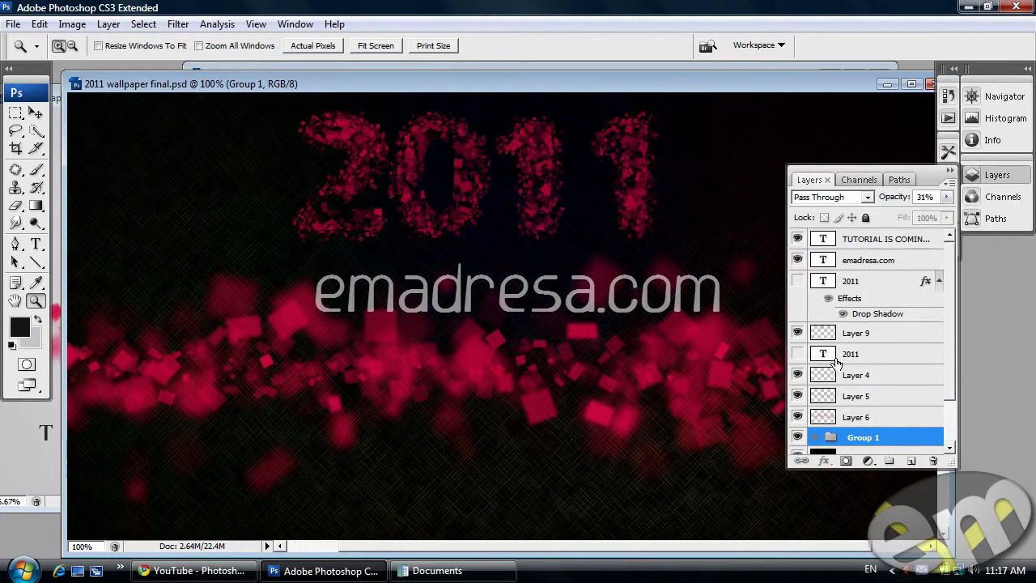
scroll(880, 430, down, 2)
click(799, 397)
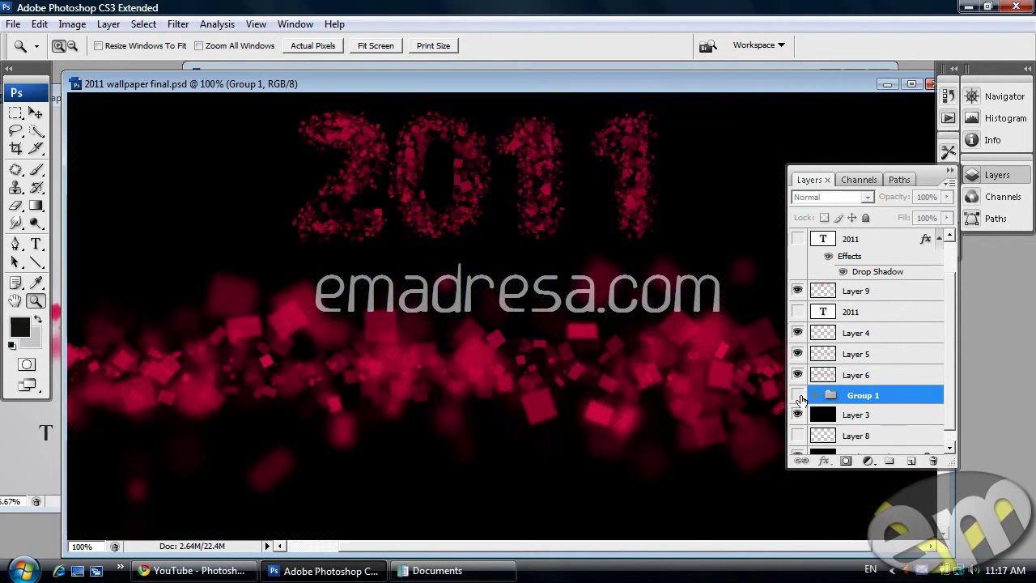
click(798, 395)
click(798, 375)
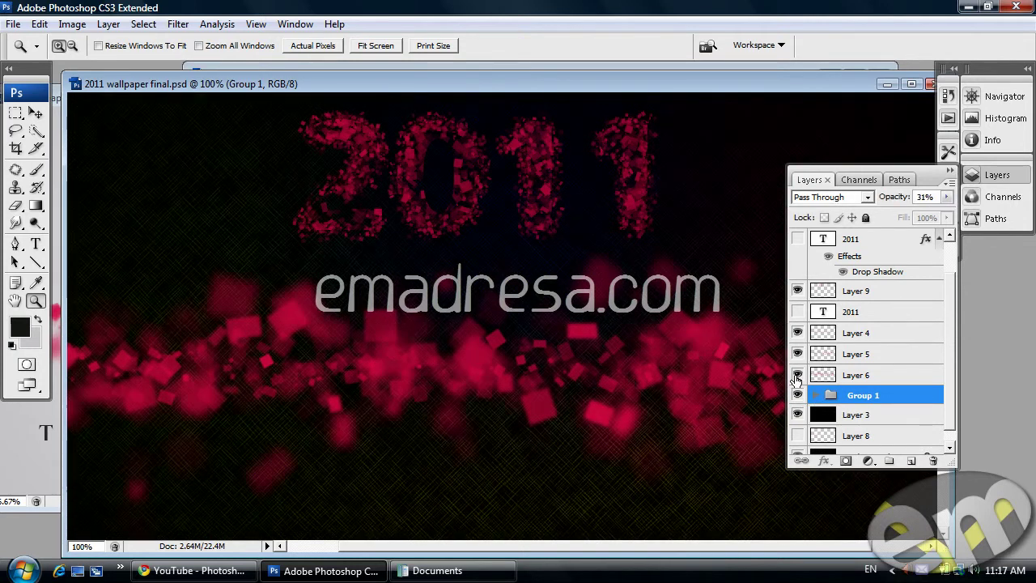
click(797, 354)
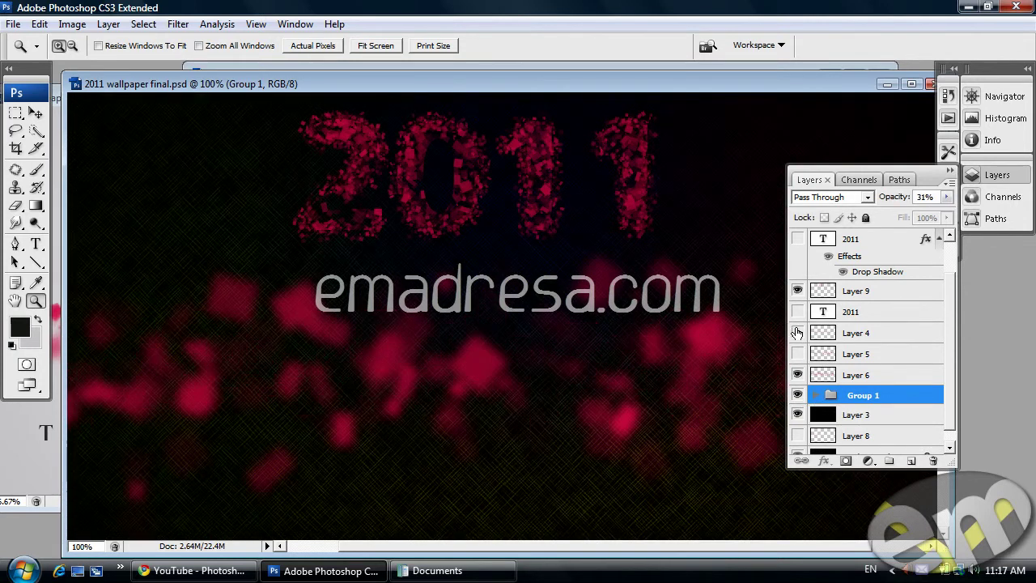
click(798, 354)
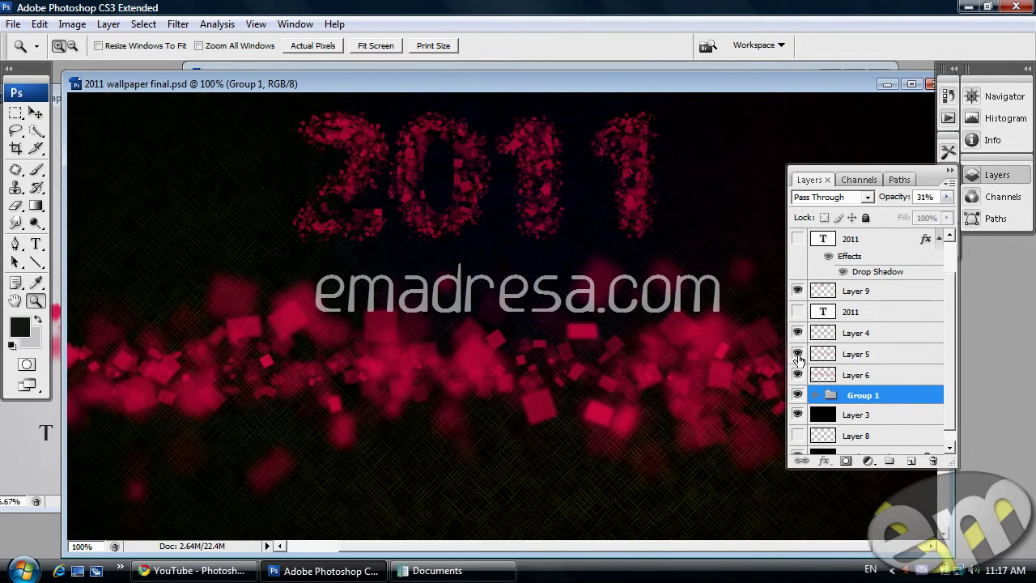
Rearrange the document windows, hide the light variant's TUTORIAL IS COMING SOON layer, and front the dark copy
click(36, 113)
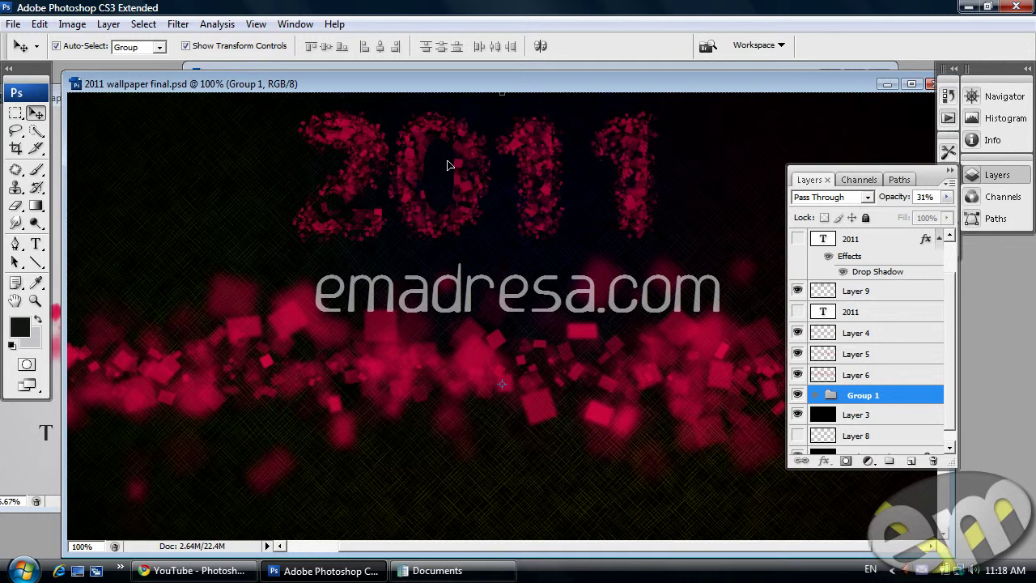
drag(570, 84, 426, 106)
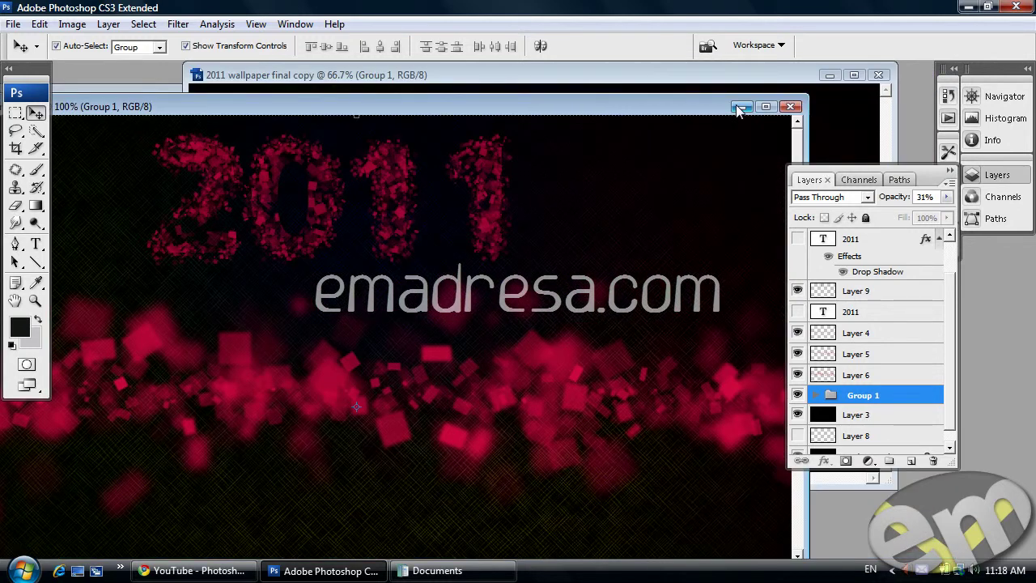
click(737, 106)
drag(644, 81, 649, 103)
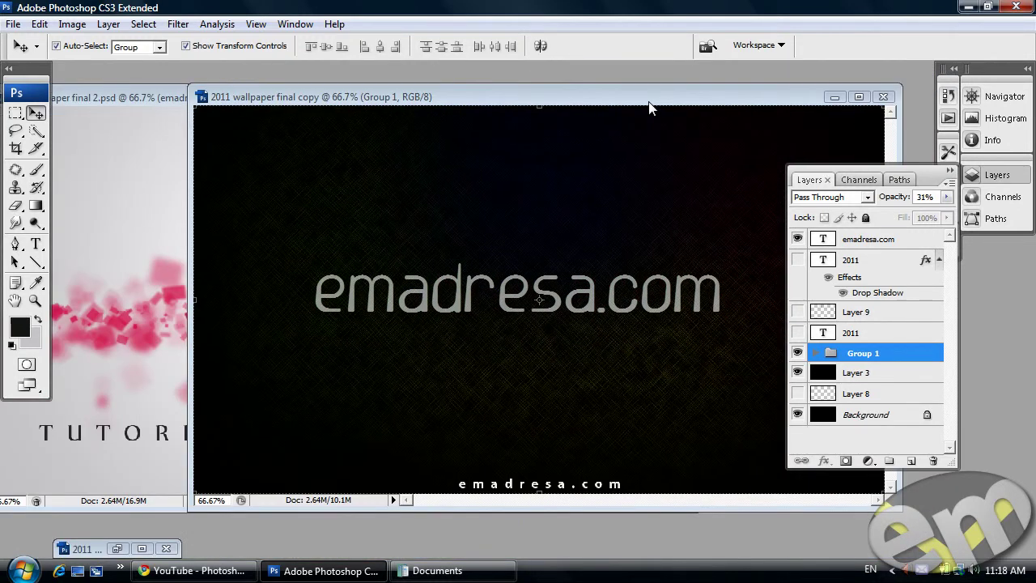
click(186, 98)
drag(188, 97, 193, 87)
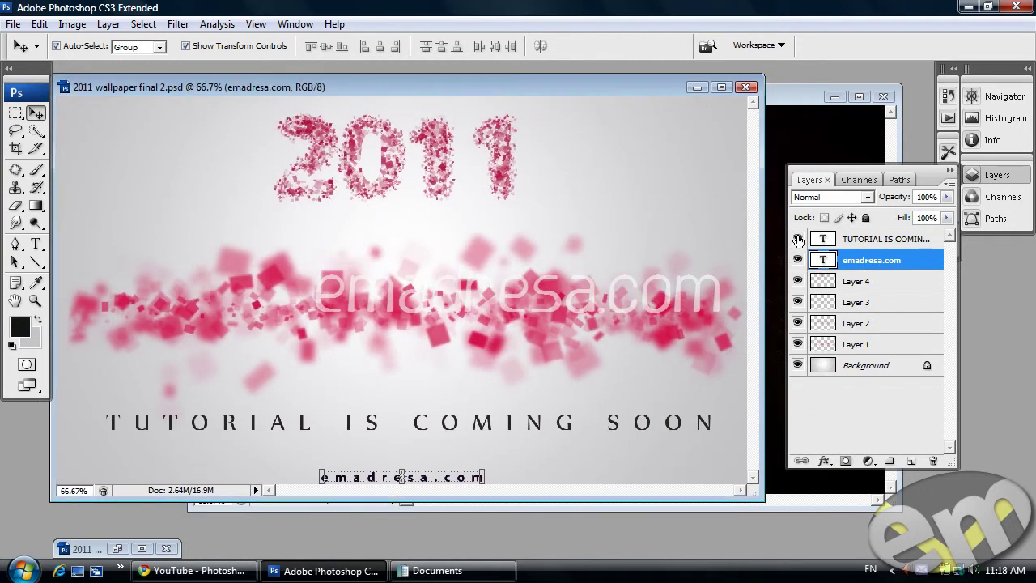
click(799, 238)
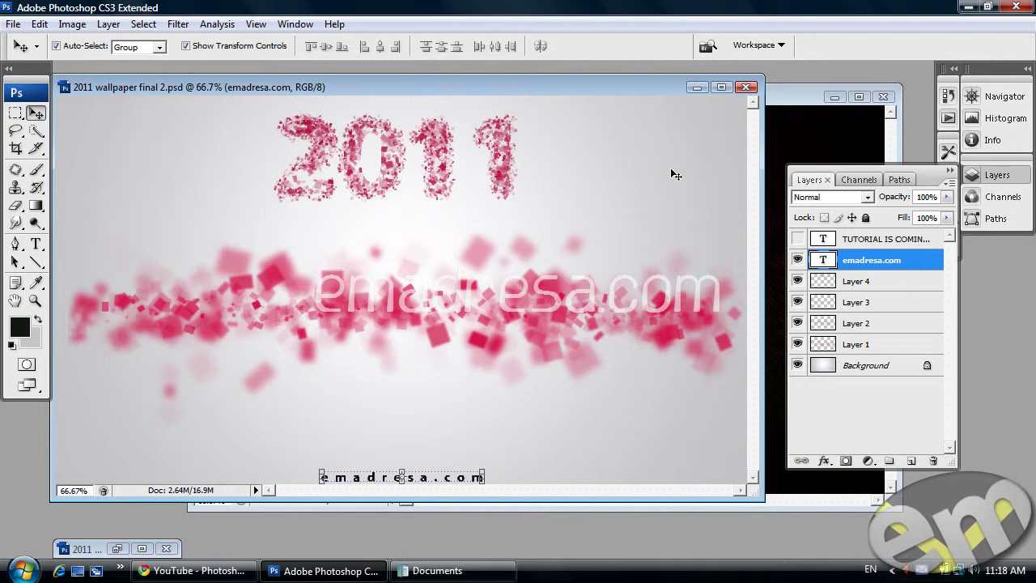
click(801, 98)
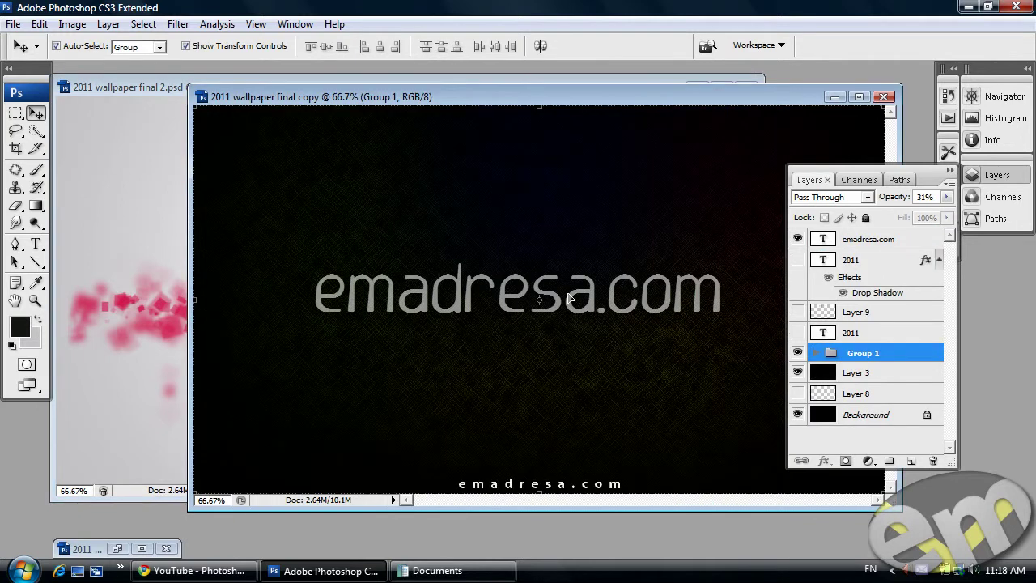
Bring the dark wallpaper copy forward and enlarge its document window
click(101, 89)
mouse_move(780, 101)
mouse_down()
mouse_move(547, 97)
mouse_move(476, 81)
mouse_up()
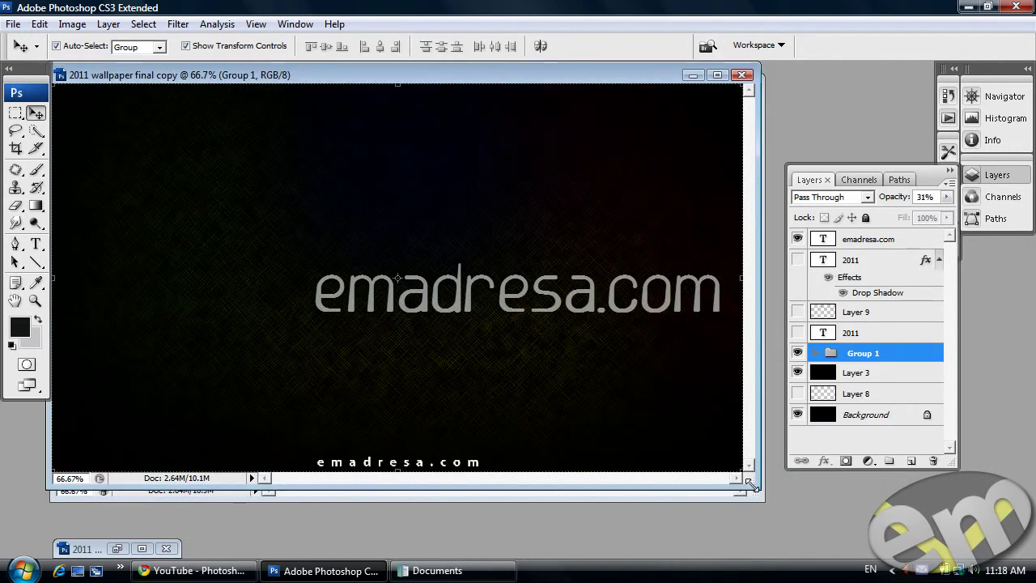
drag(749, 483, 940, 550)
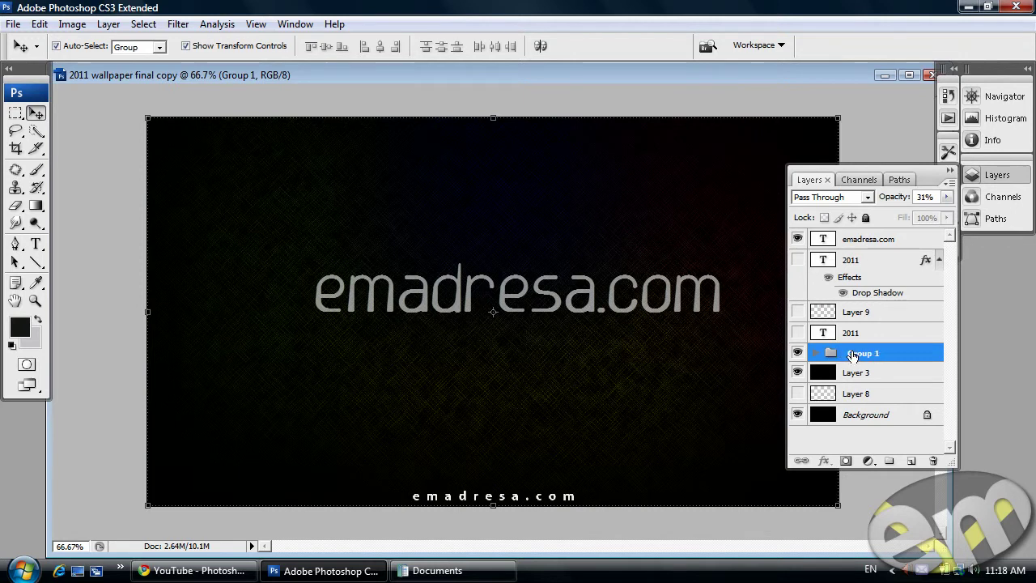
Show the 2011 text layer, select it with the Type tool, then hide it again
click(856, 332)
click(798, 333)
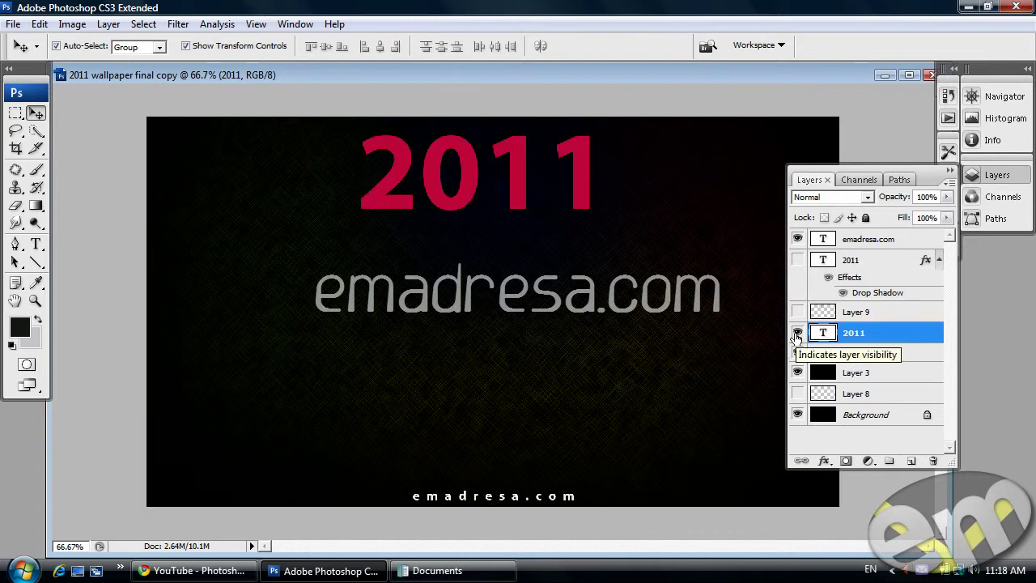
click(36, 243)
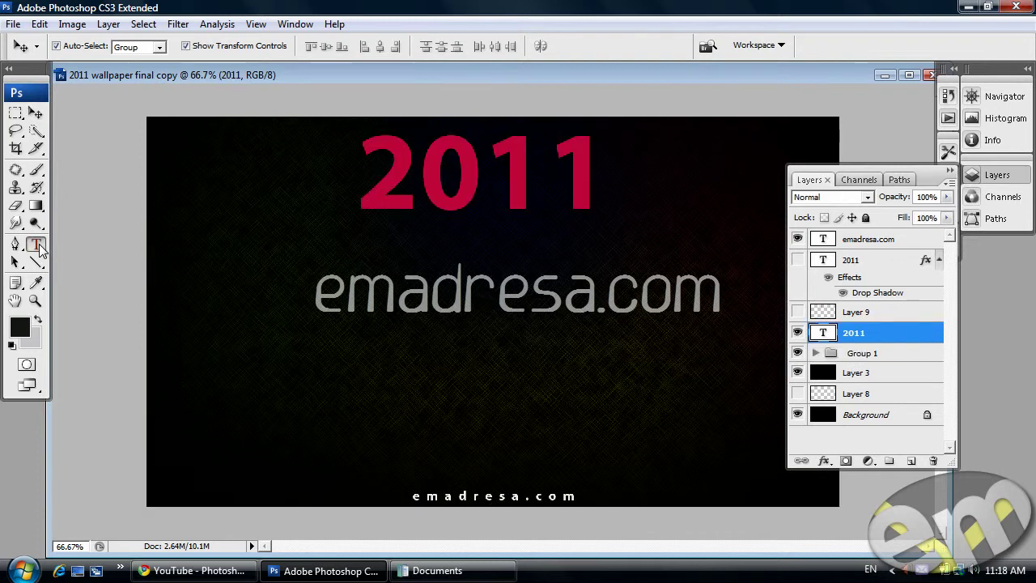
click(408, 168)
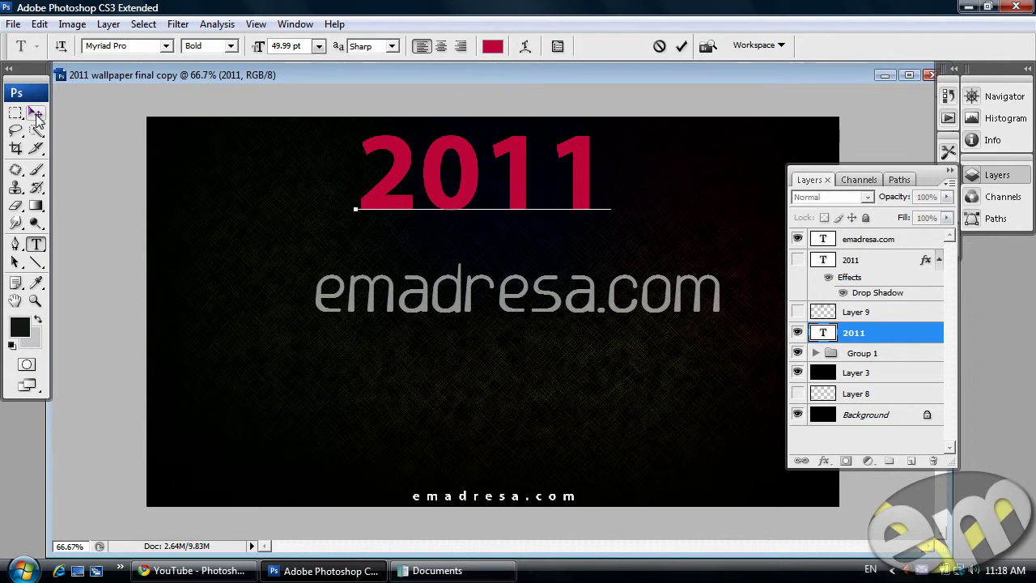
click(36, 113)
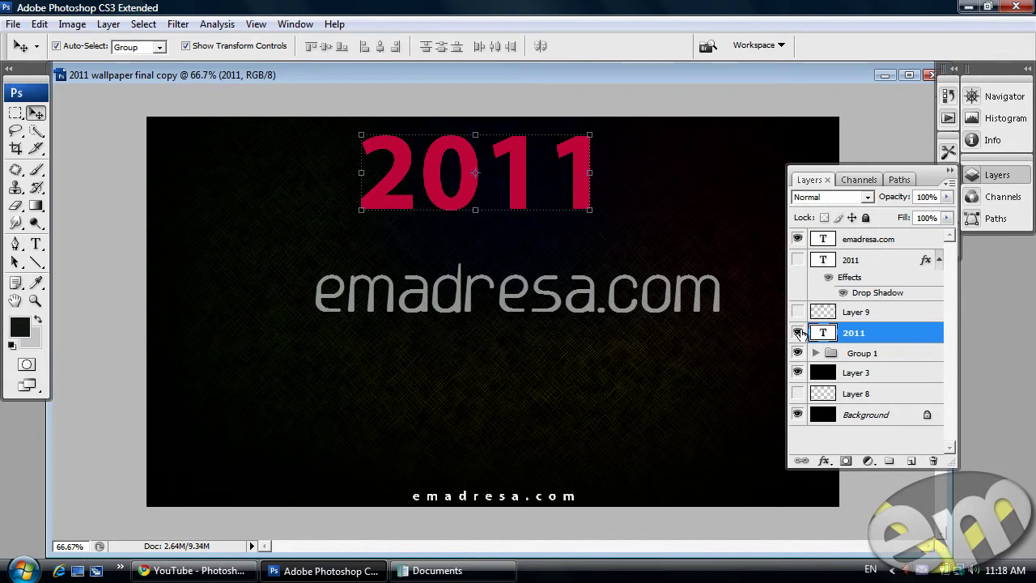
click(798, 333)
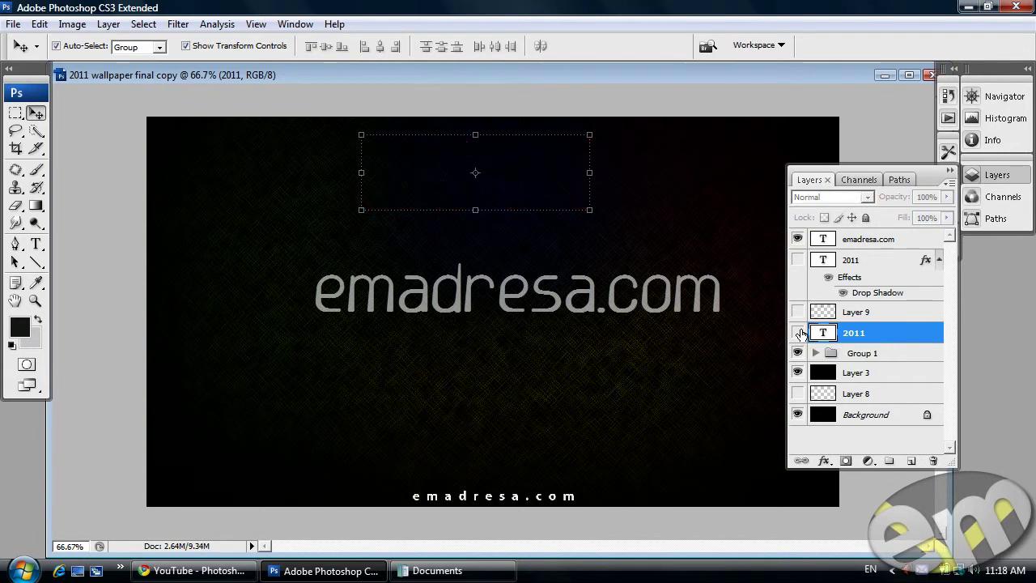
click(112, 251)
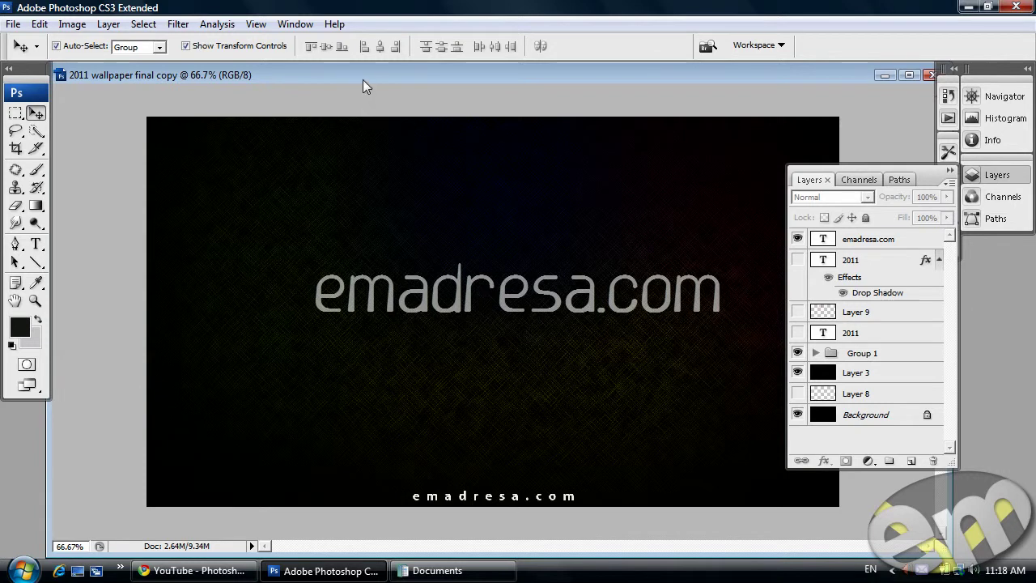
Collapse the Layers panel and replace the Brush tool's presets with the Square Brushes set
click(949, 173)
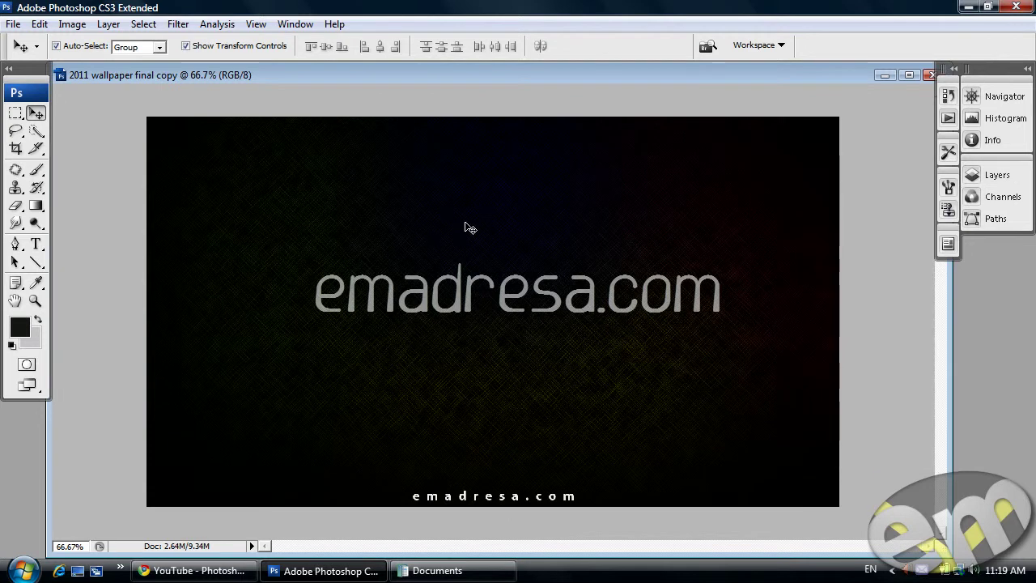
click(36, 170)
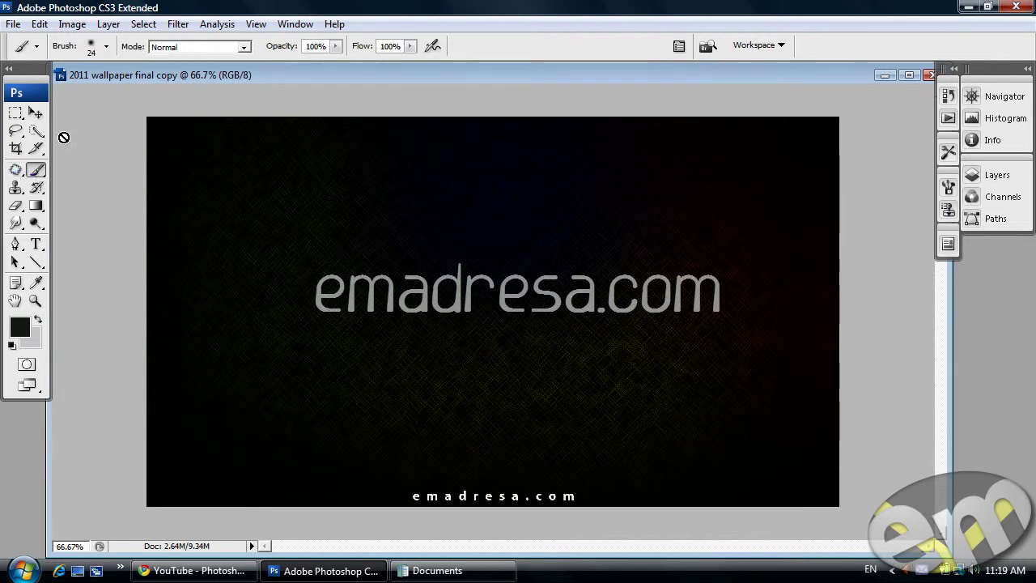
click(106, 47)
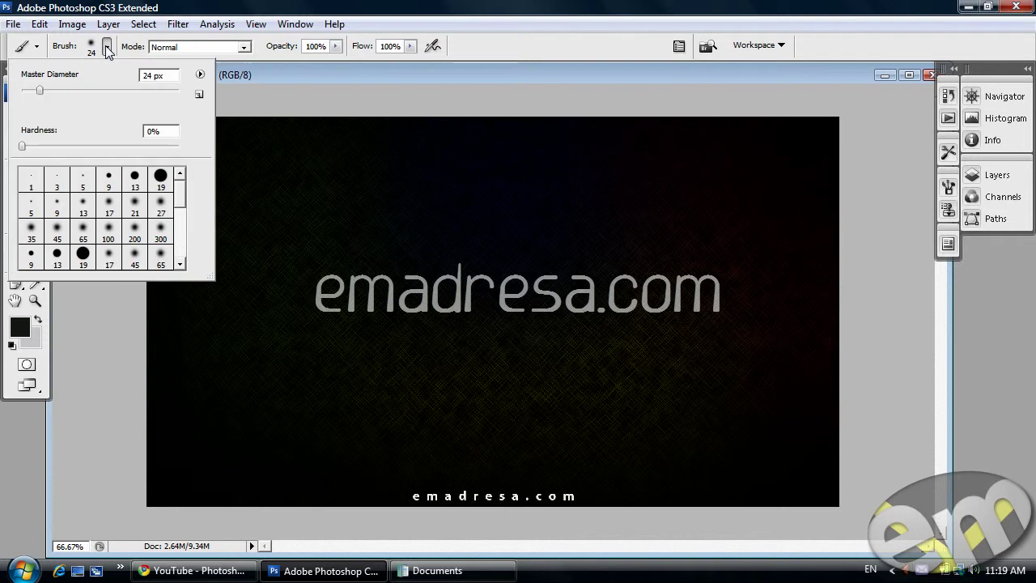
click(199, 75)
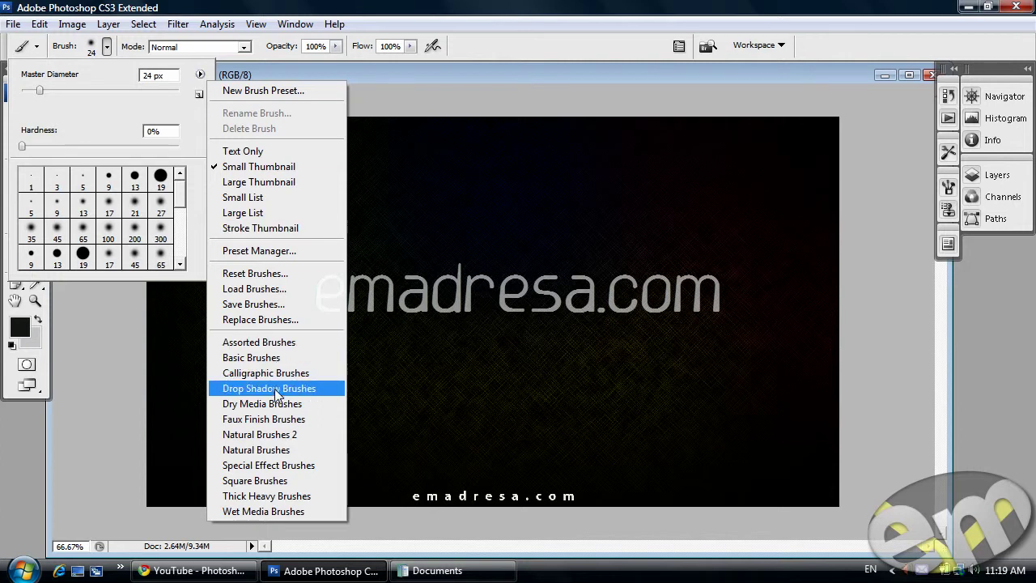
click(257, 481)
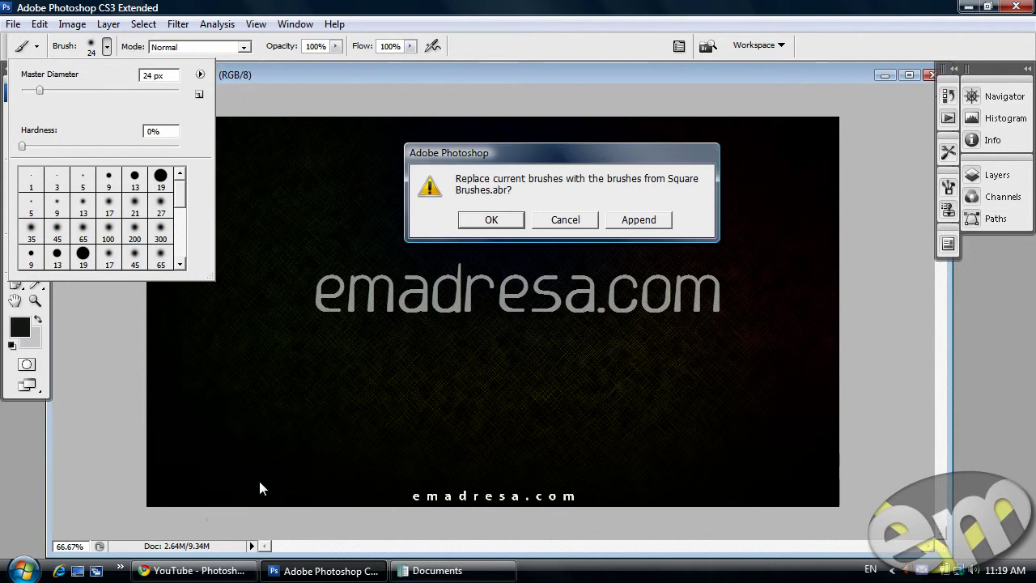
click(490, 223)
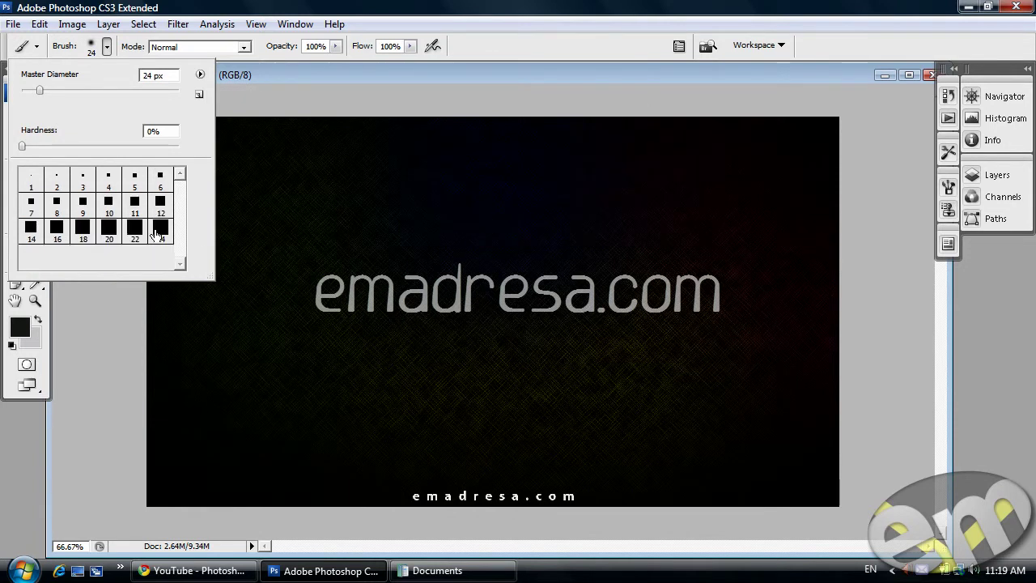
click(269, 74)
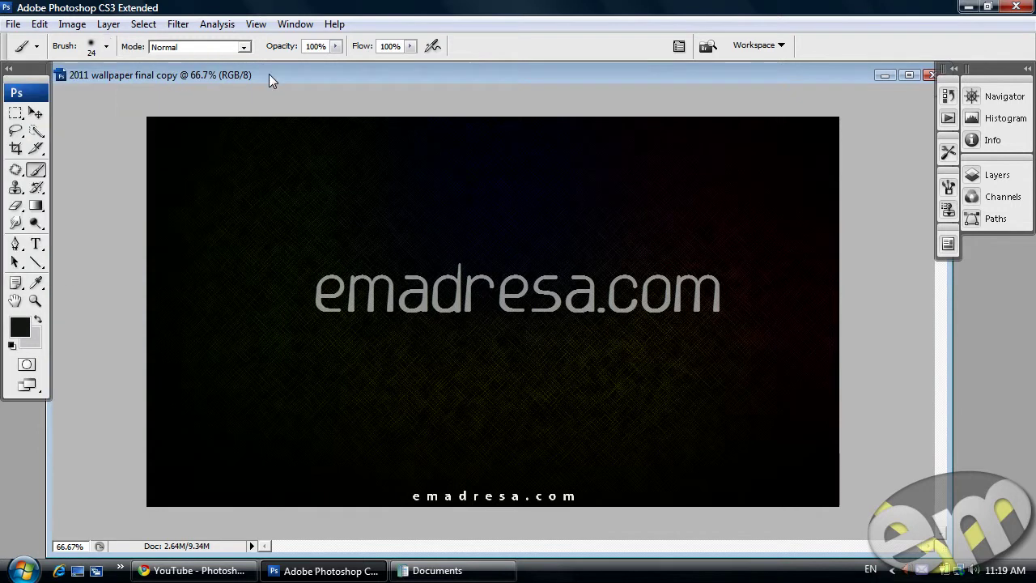
Float the Brushes panel, pick the 24 px hard square tip, and widen its spacing
click(947, 191)
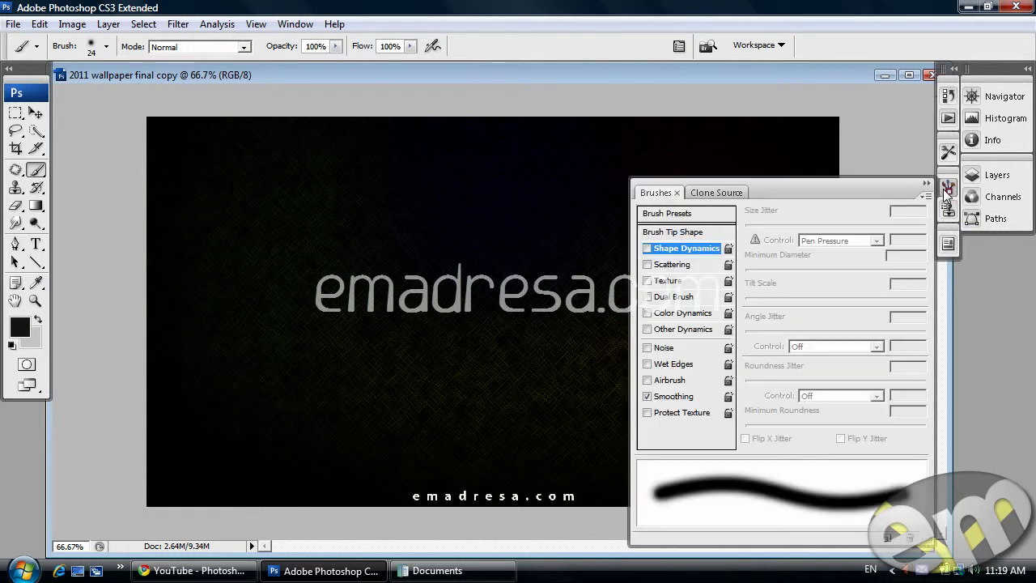
drag(890, 187, 537, 131)
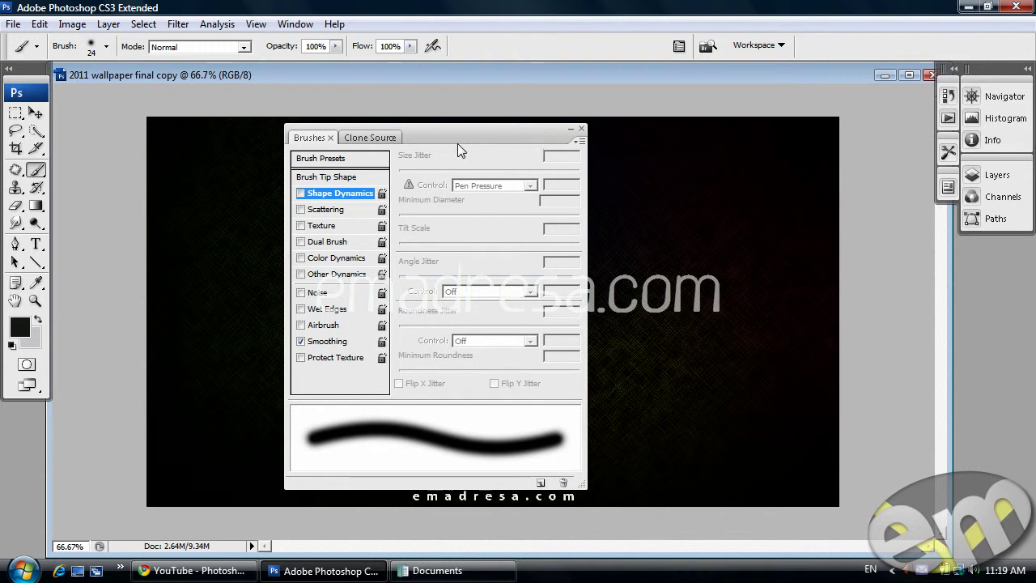
click(324, 160)
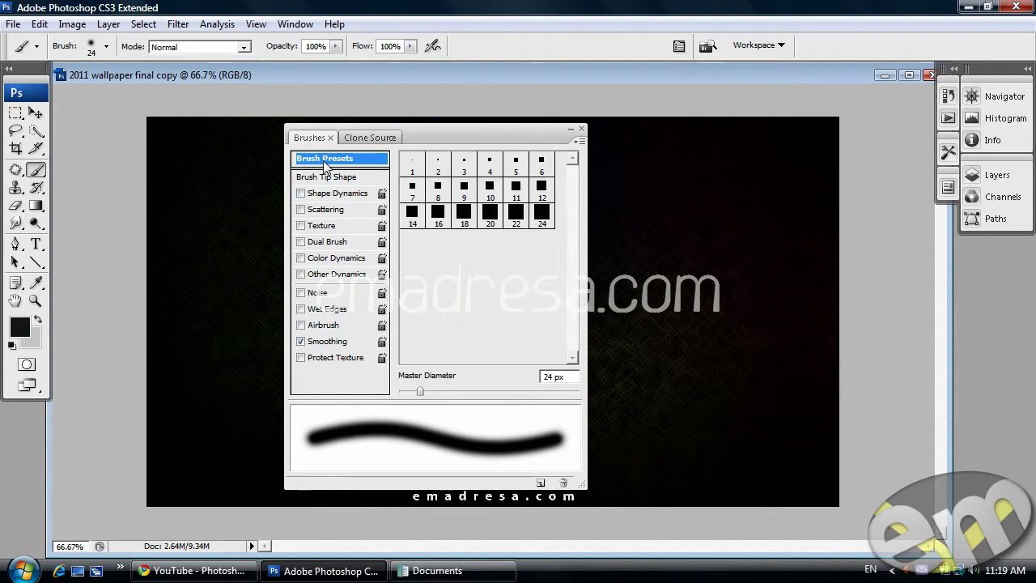
click(542, 213)
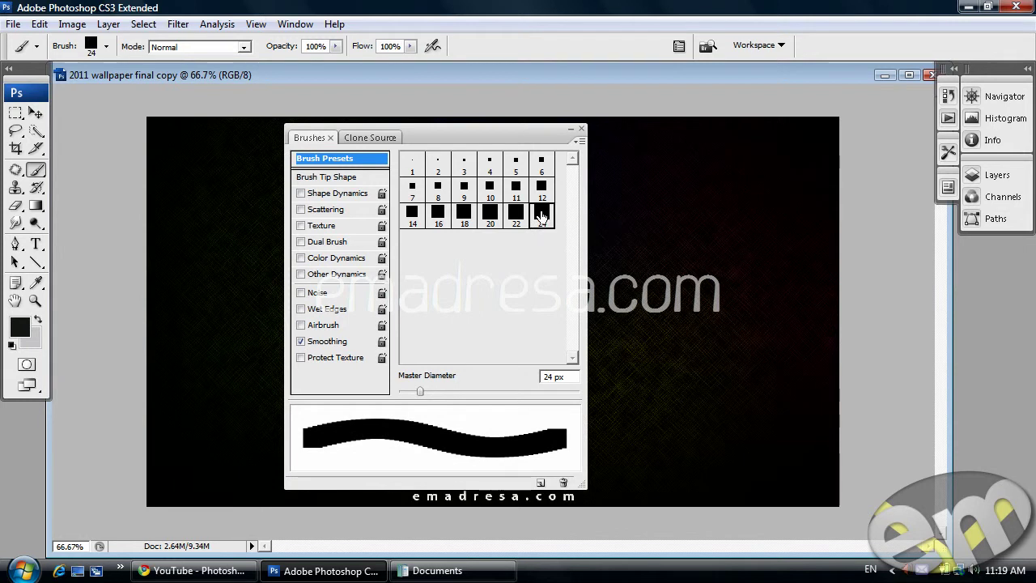
double_click(541, 215)
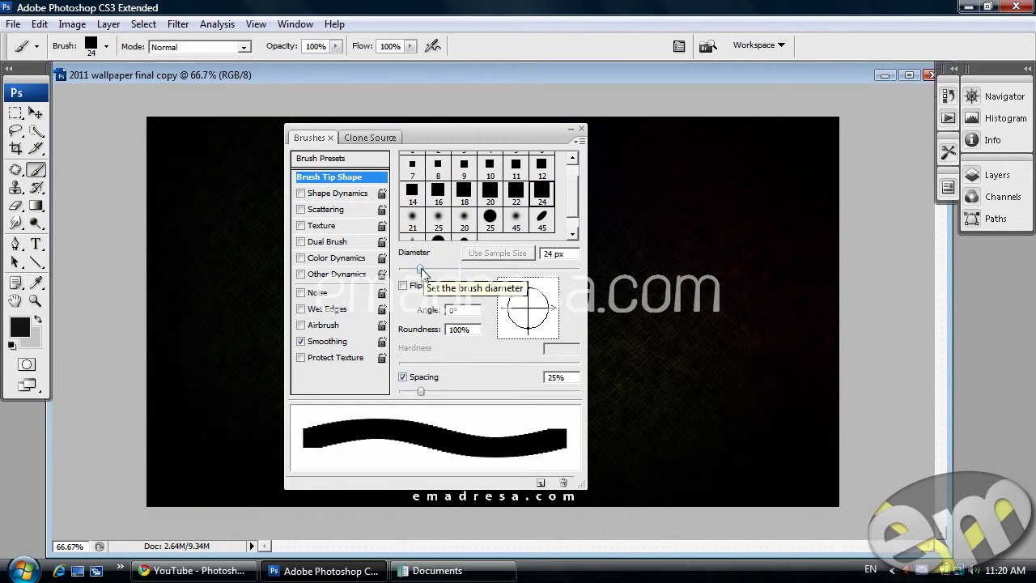
mouse_move(421, 391)
mouse_down()
mouse_move(455, 391)
mouse_move(425, 392)
mouse_up()
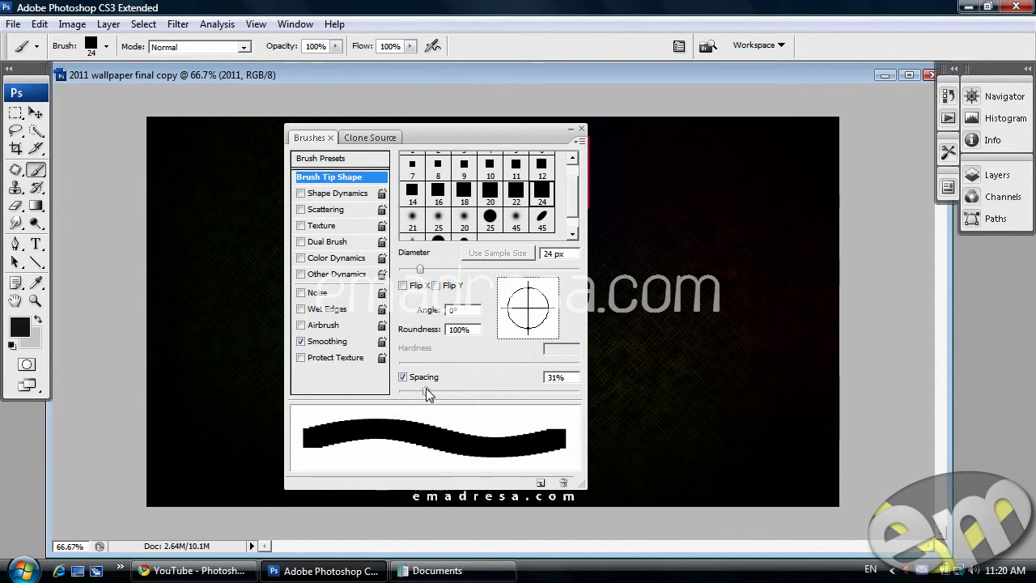
Turn on Shape Dynamics: 100% size jitter, 80% angle and roundness jitter, 25% minimum roundness
click(337, 194)
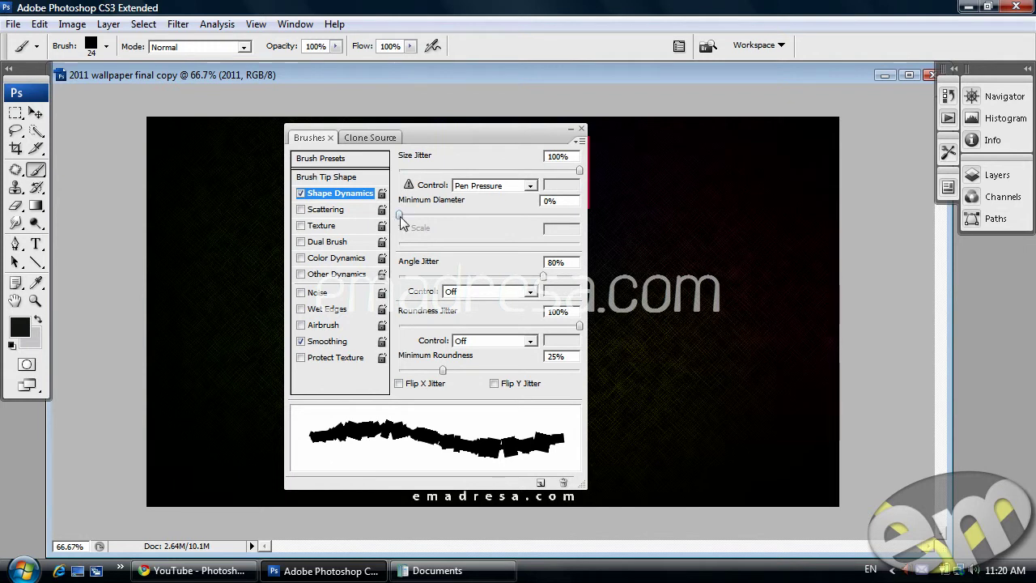
mouse_move(400, 216)
mouse_down()
mouse_move(427, 216)
mouse_move(389, 218)
mouse_up()
drag(428, 276, 543, 297)
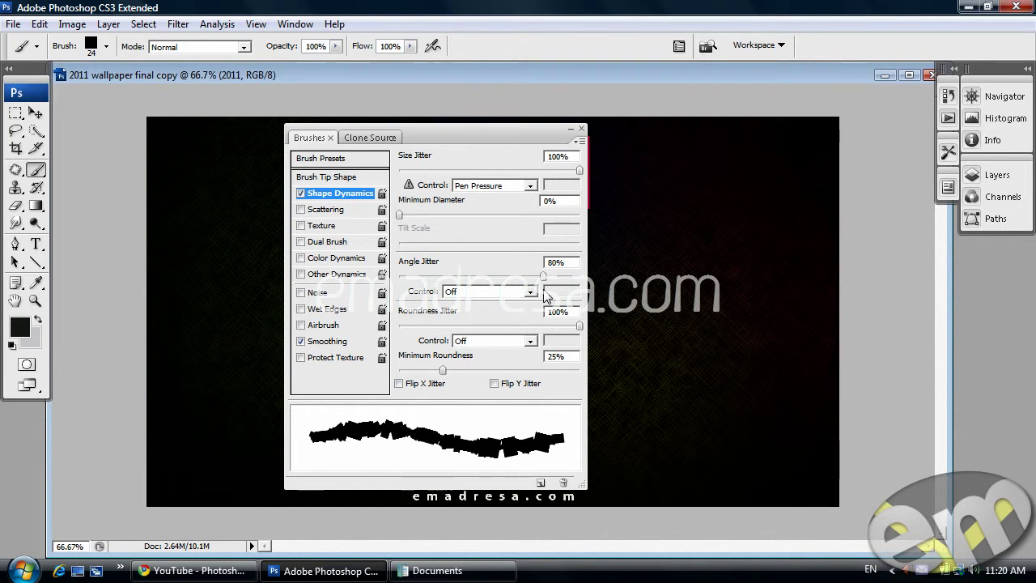
drag(496, 322, 443, 326)
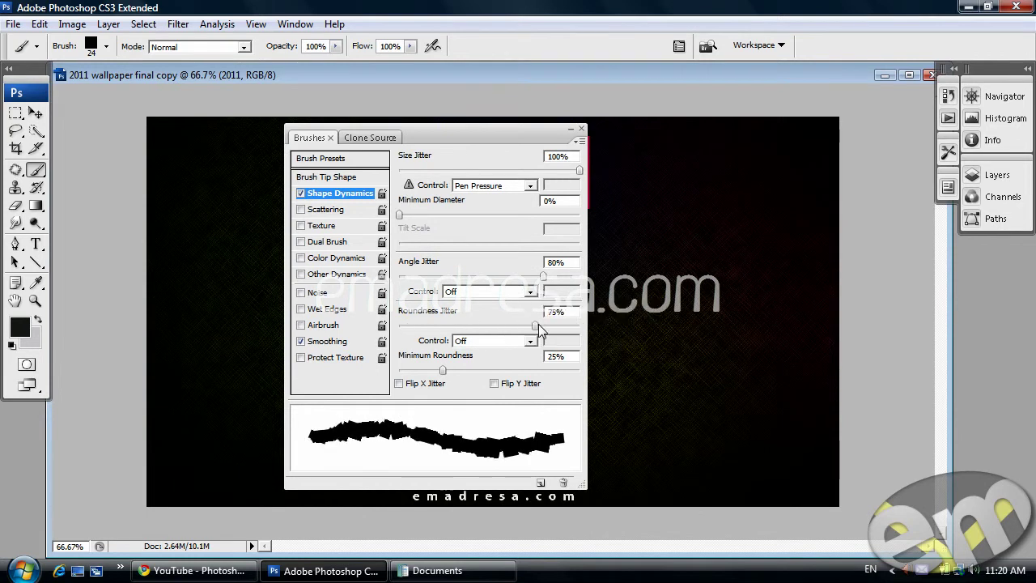
mouse_move(430, 326)
mouse_down()
mouse_move(409, 325)
mouse_move(476, 326)
mouse_move(544, 342)
mouse_up()
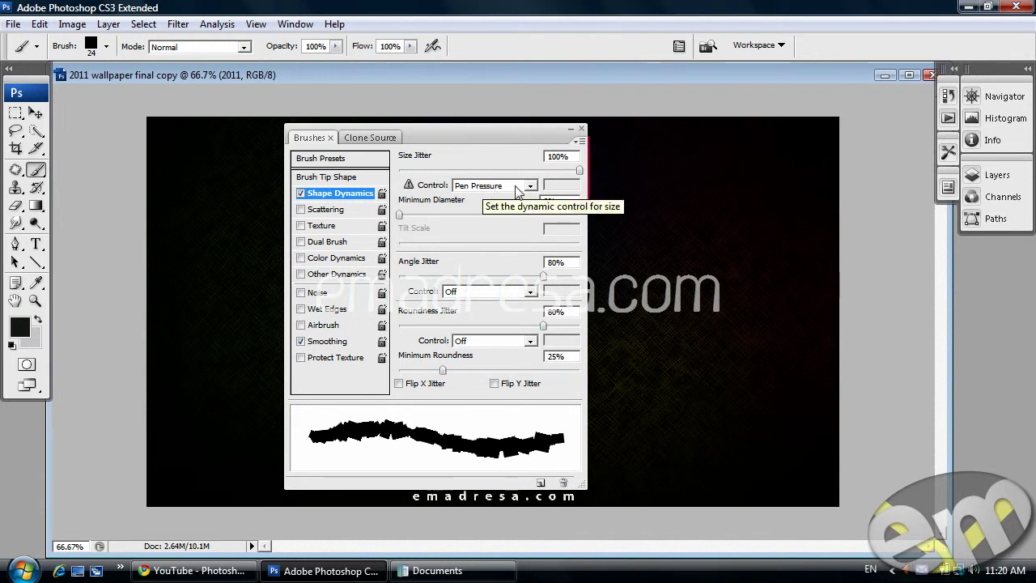
Enable brush Scattering at 444% with count 1 and no count jitter
click(321, 209)
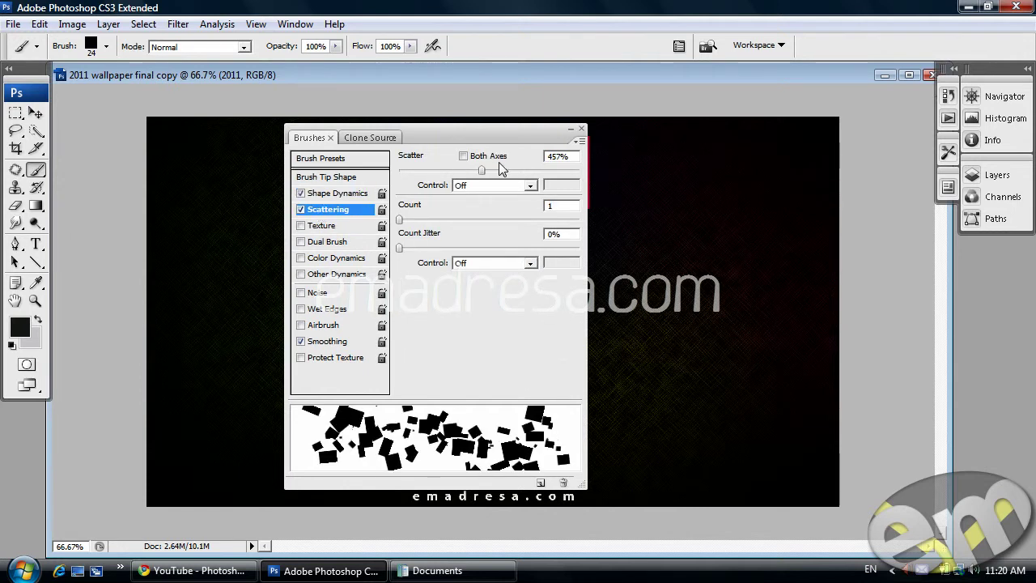
mouse_move(481, 170)
mouse_down()
mouse_move(405, 171)
mouse_move(480, 177)
mouse_up()
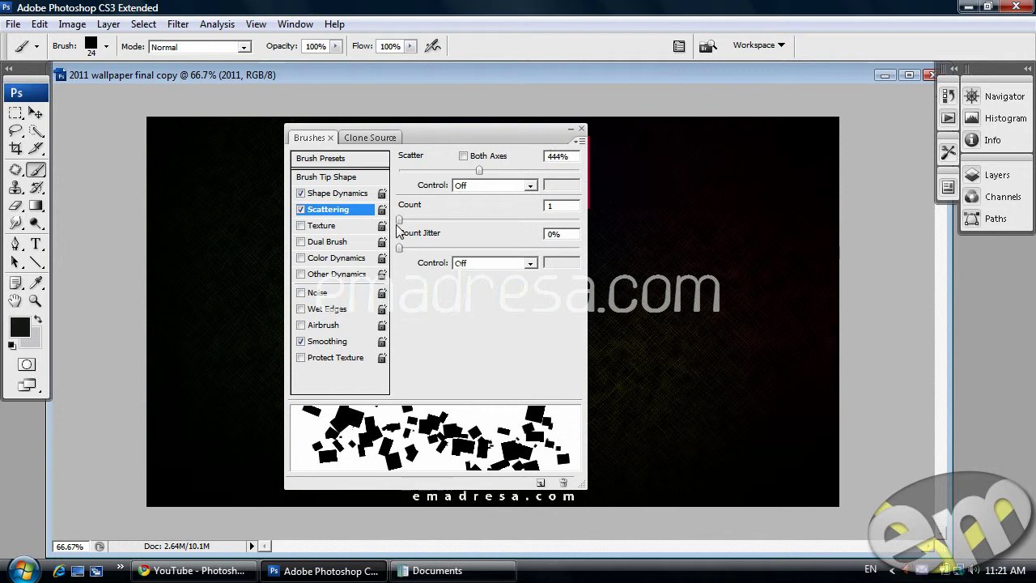
mouse_move(399, 220)
mouse_down()
mouse_move(434, 217)
mouse_move(402, 217)
mouse_up()
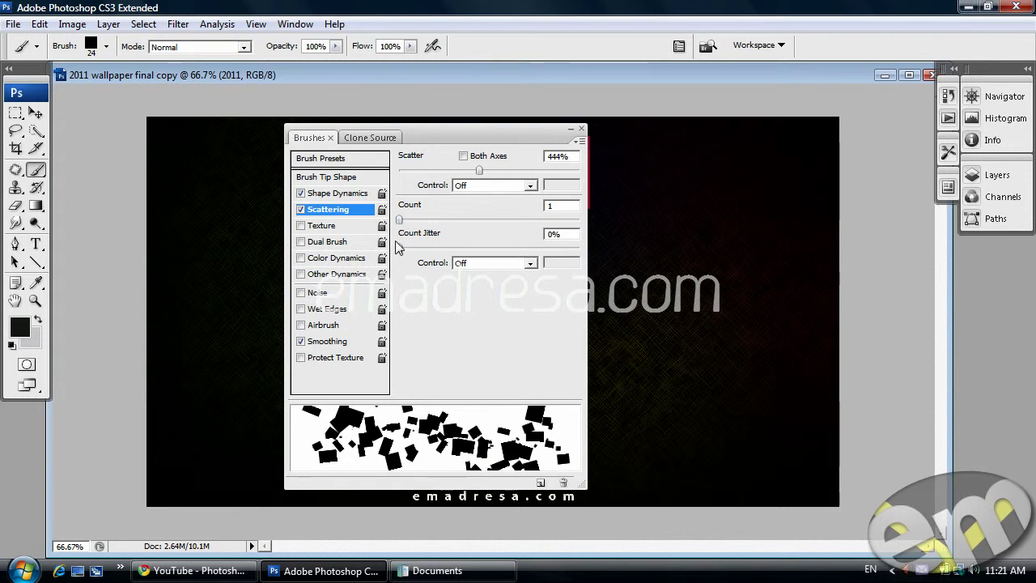
mouse_move(399, 246)
mouse_down()
mouse_move(468, 247)
mouse_move(400, 225)
mouse_up()
Turn on Other Dynamics with 100% opacity jitter and 100% flow jitter
click(324, 274)
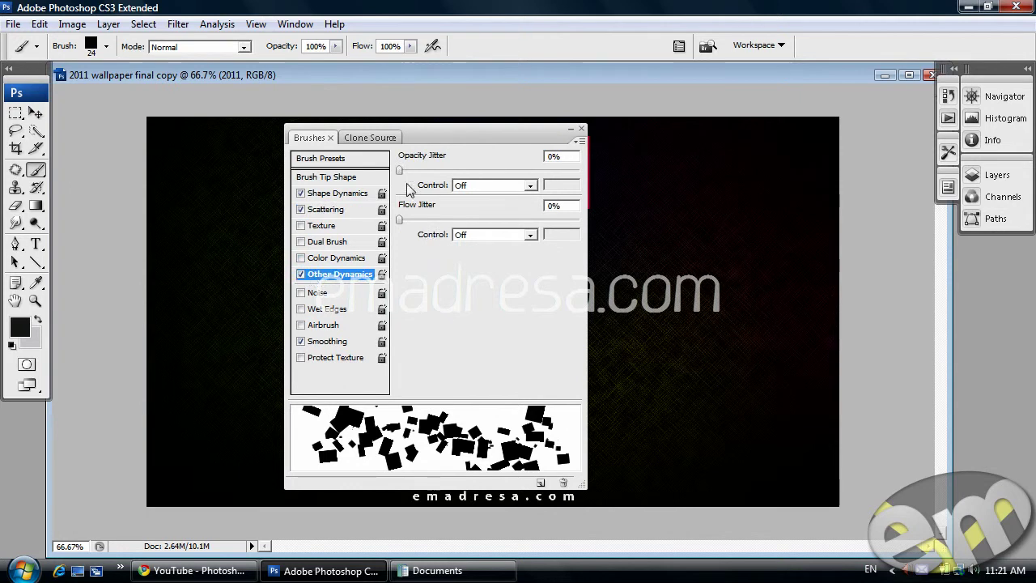
drag(399, 171, 605, 173)
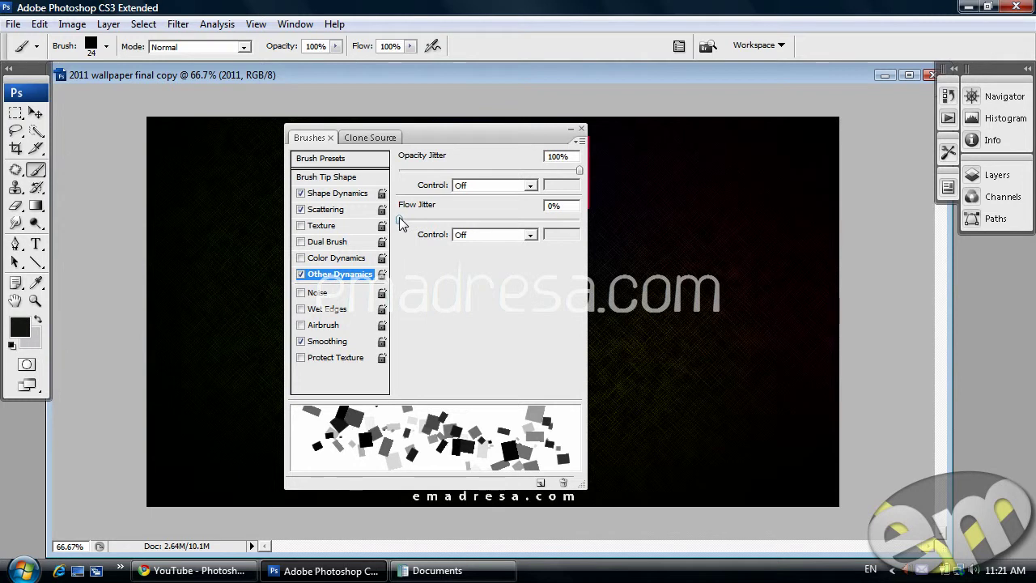
drag(399, 220, 581, 220)
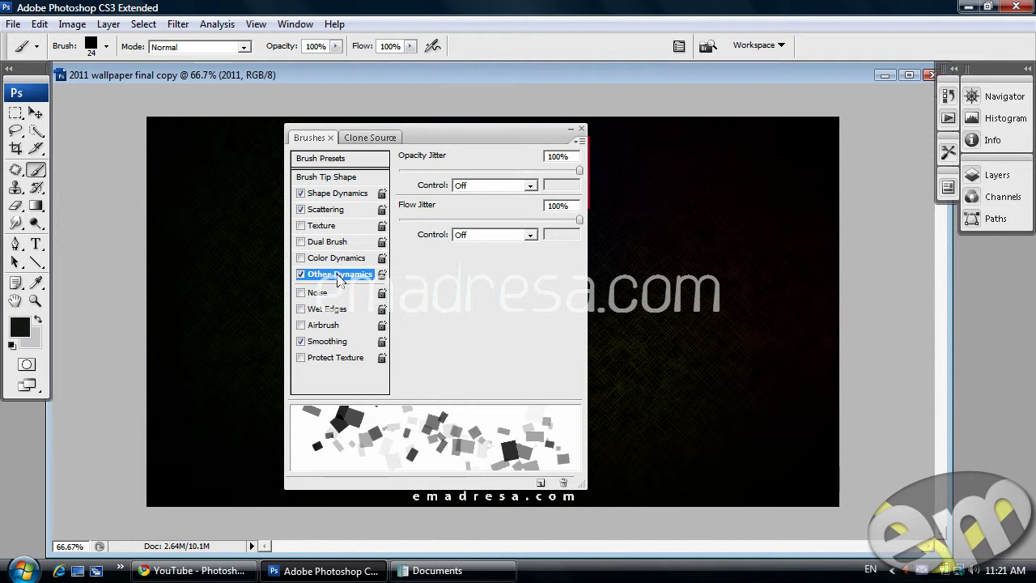
Save the brush as a new preset named 'emadresa'
click(539, 485)
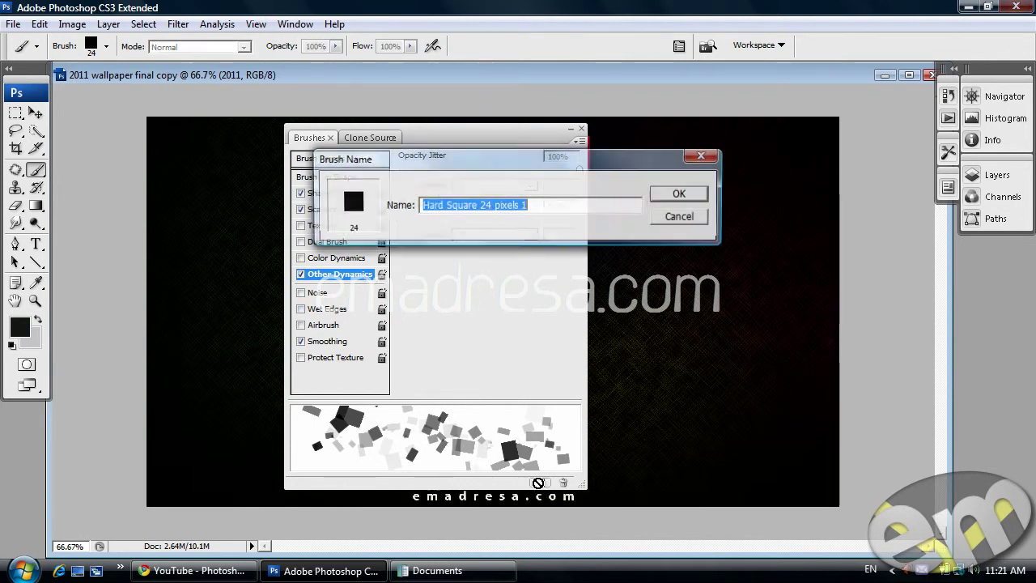
key(BackSpace)
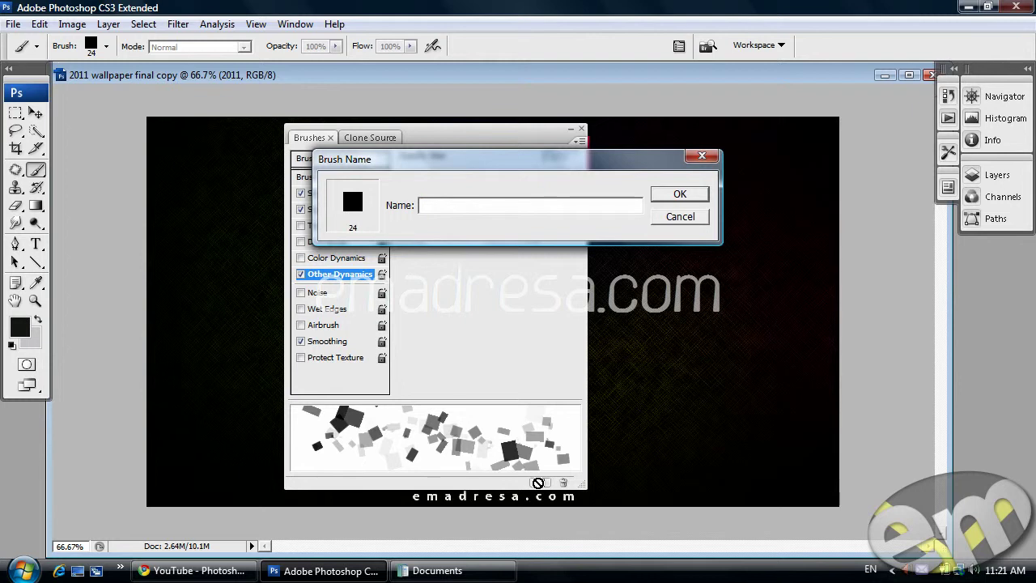
text(emadresa)
click(698, 195)
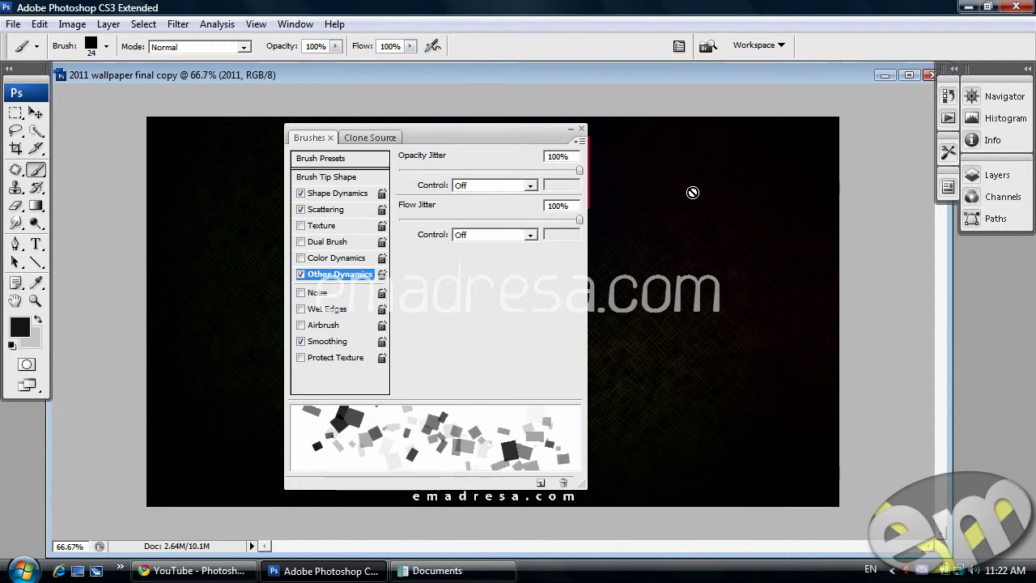
Sample the pink e23e6d from the light wallpaper's squares as foreground colour, then return to the dark copy
drag(420, 69, 522, 71)
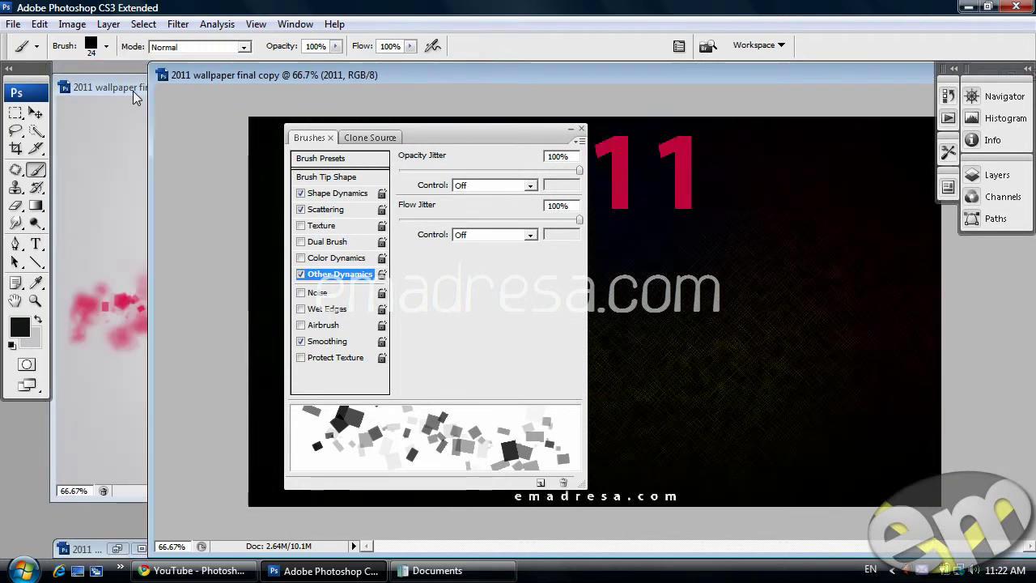
click(133, 91)
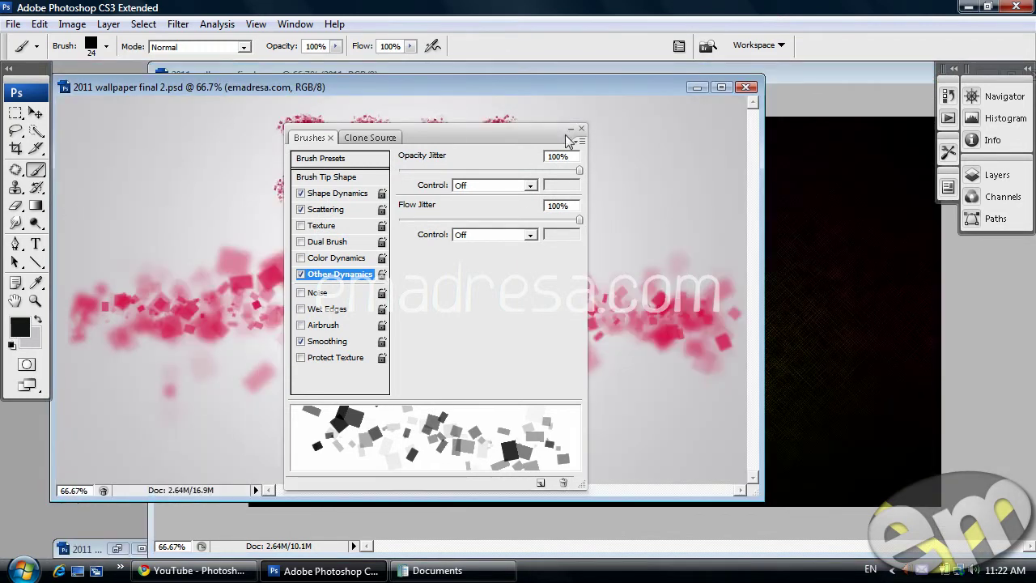
double_click(572, 132)
click(19, 326)
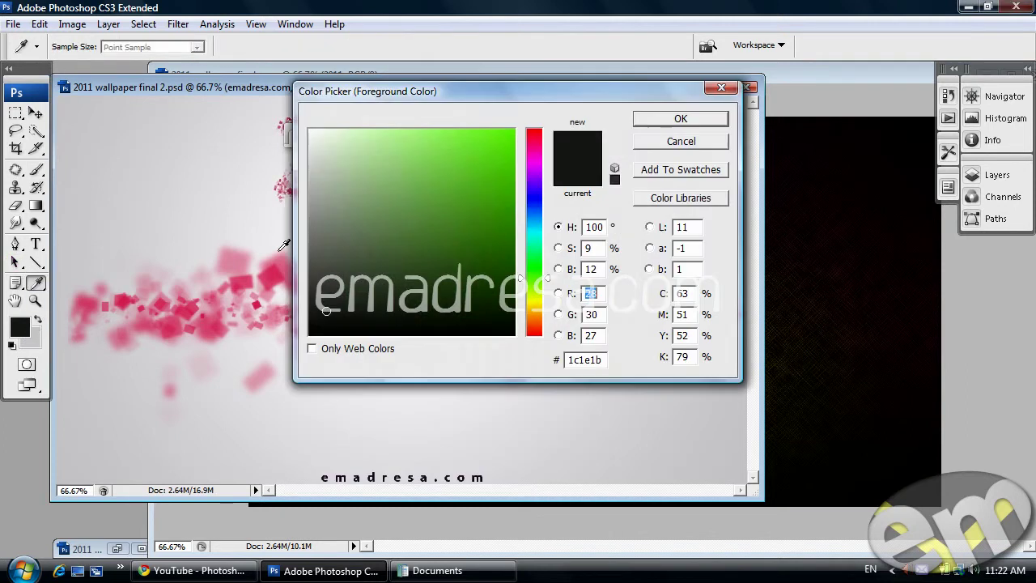
click(274, 275)
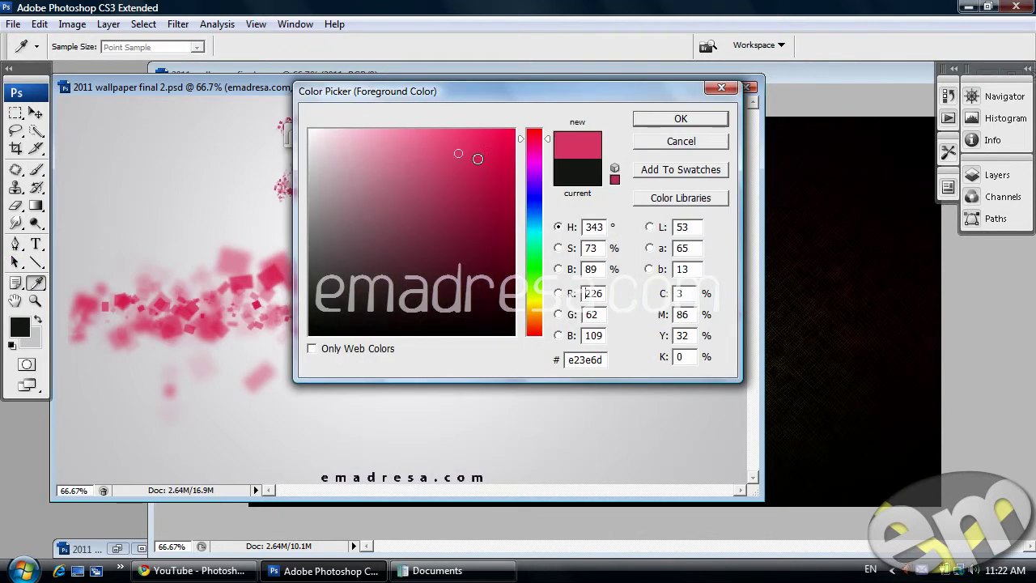
click(677, 118)
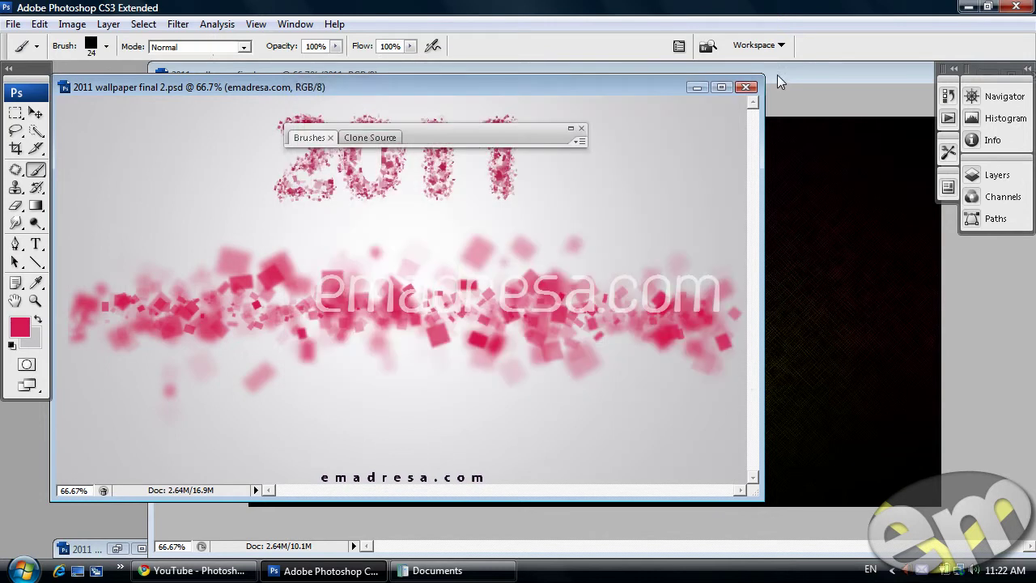
drag(797, 74, 663, 77)
Show the full layer list and hide the 2011 text layer
key(v)
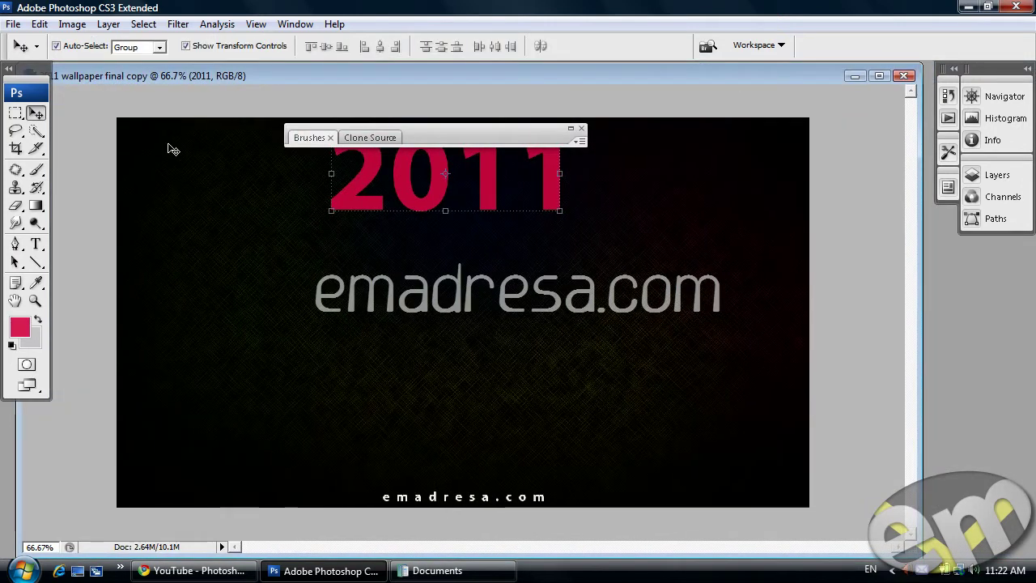
click(995, 179)
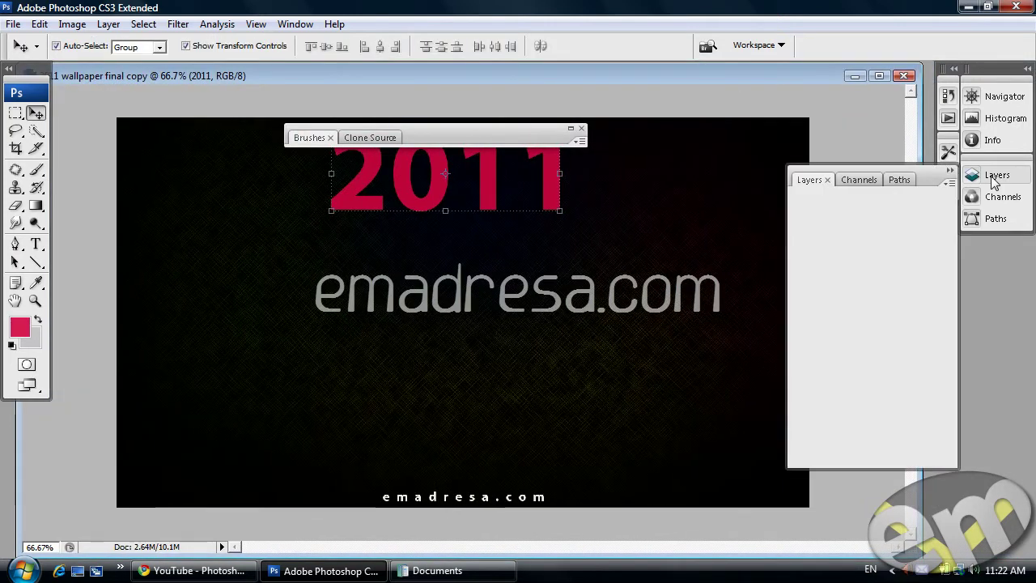
click(581, 128)
click(798, 333)
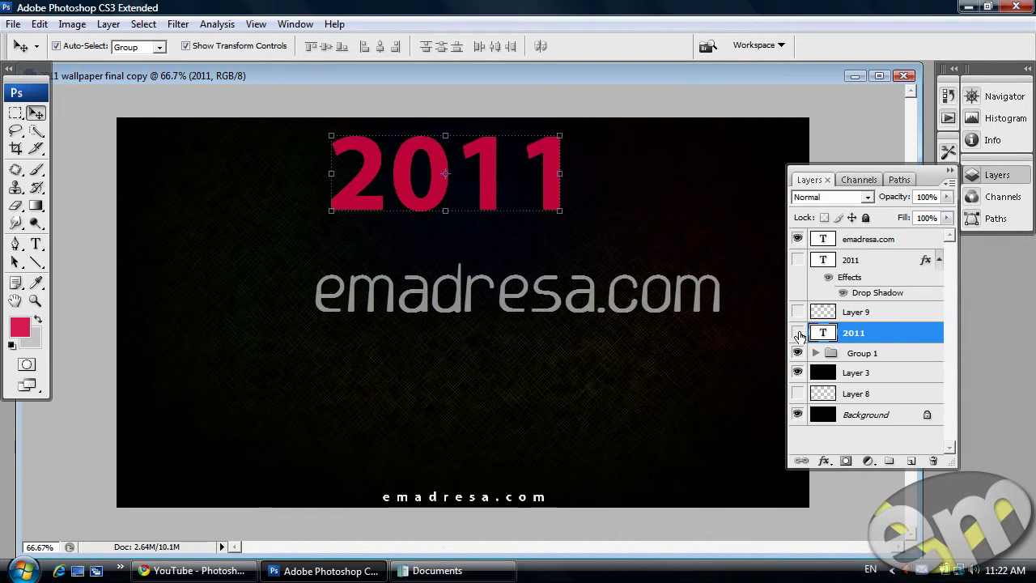
click(850, 111)
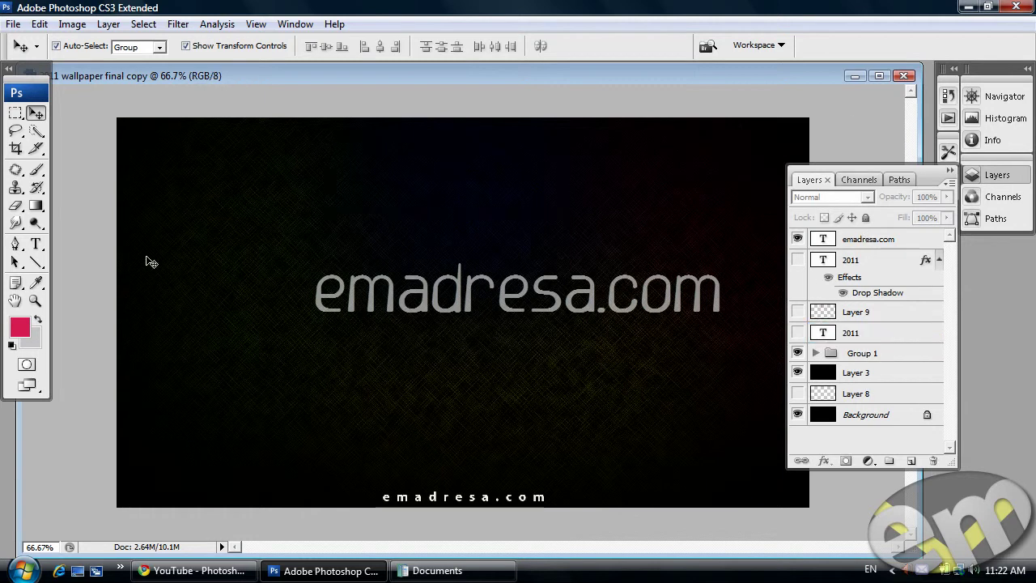
Select the Brush tool with the saved emadresa preset
click(35, 169)
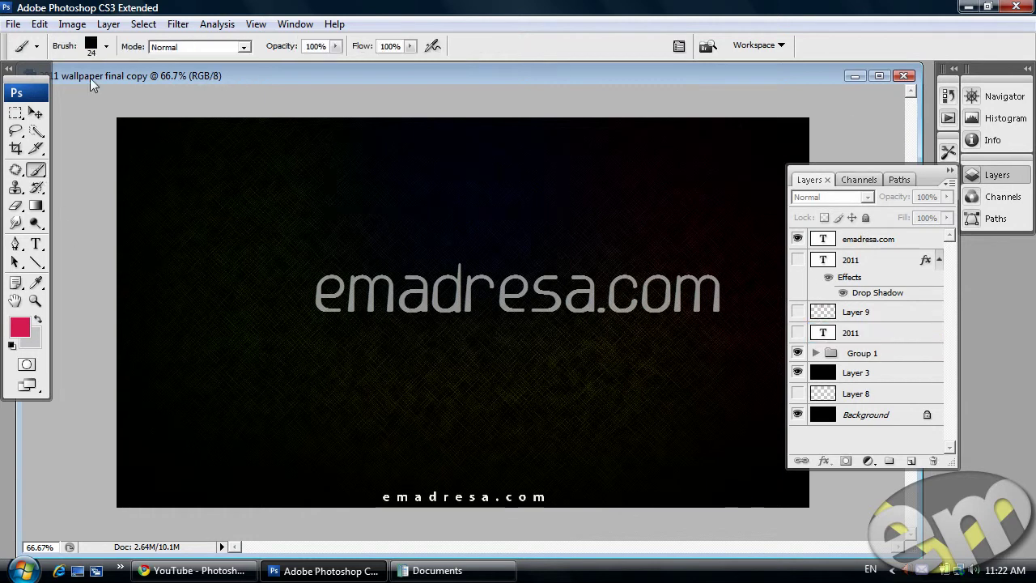
click(106, 46)
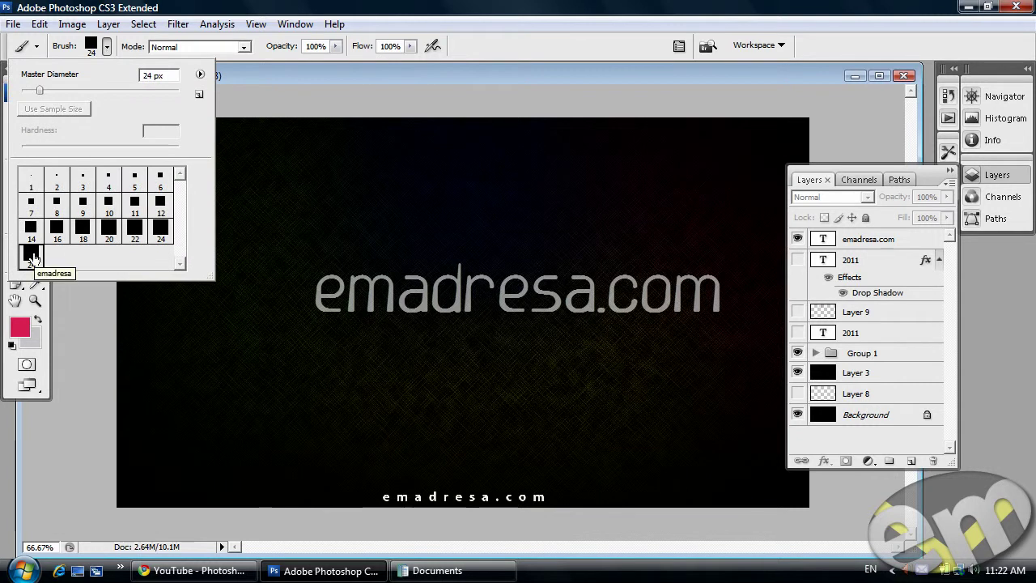
click(367, 95)
Add an empty Layer 11 above Group 1 and enlarge the brush to 31 px
click(883, 354)
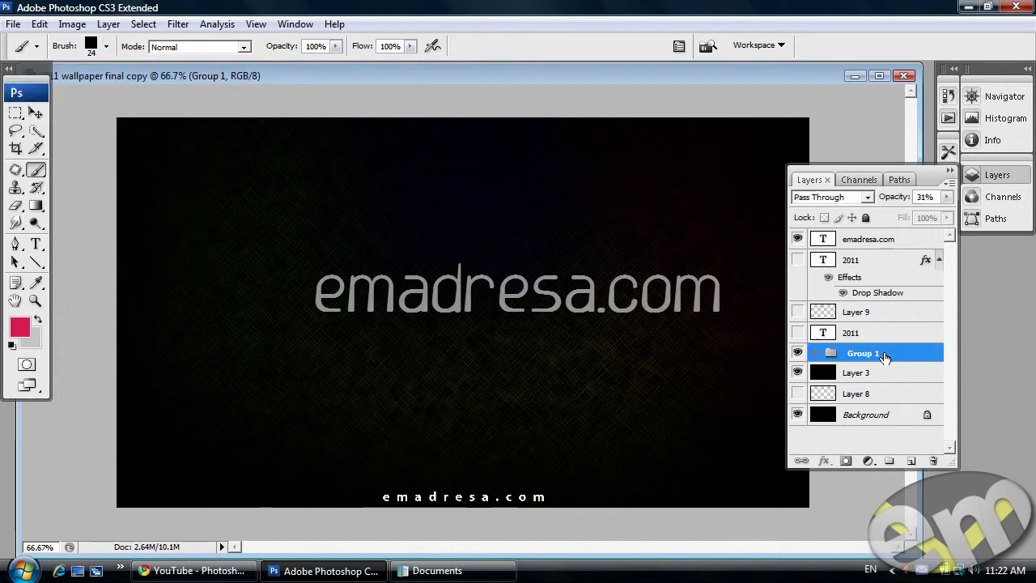
click(910, 461)
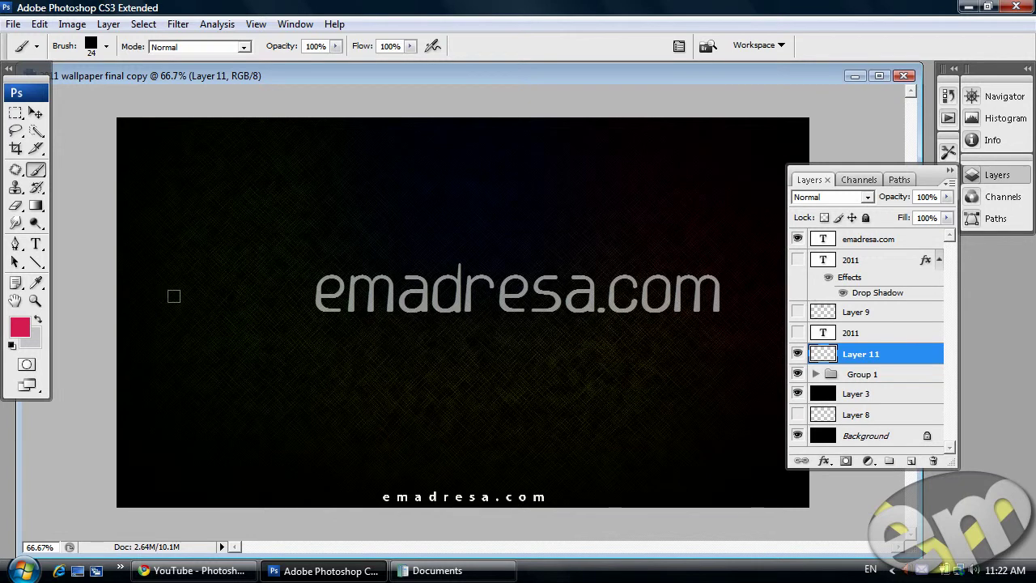
right_click(226, 296)
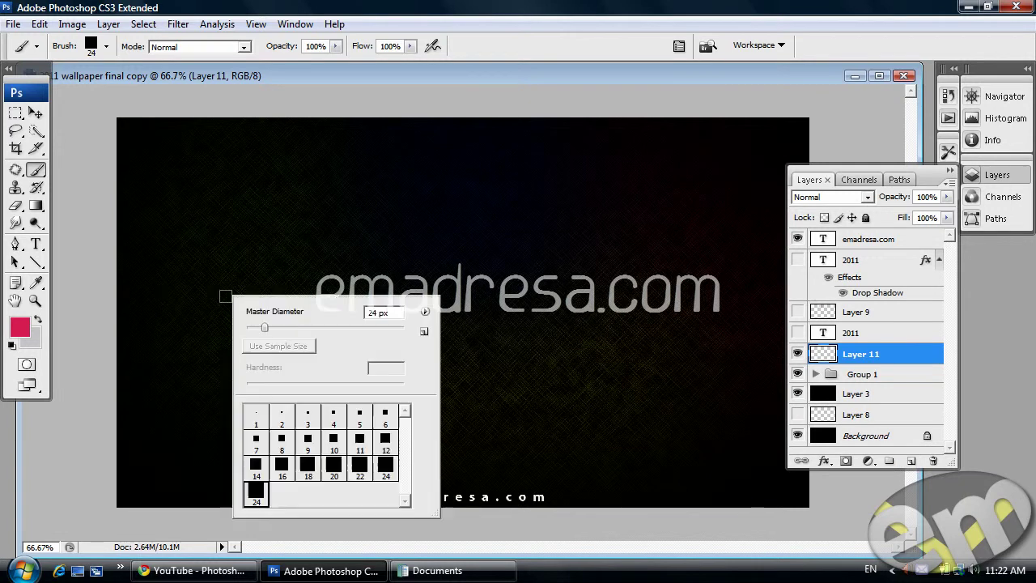
drag(265, 327, 271, 327)
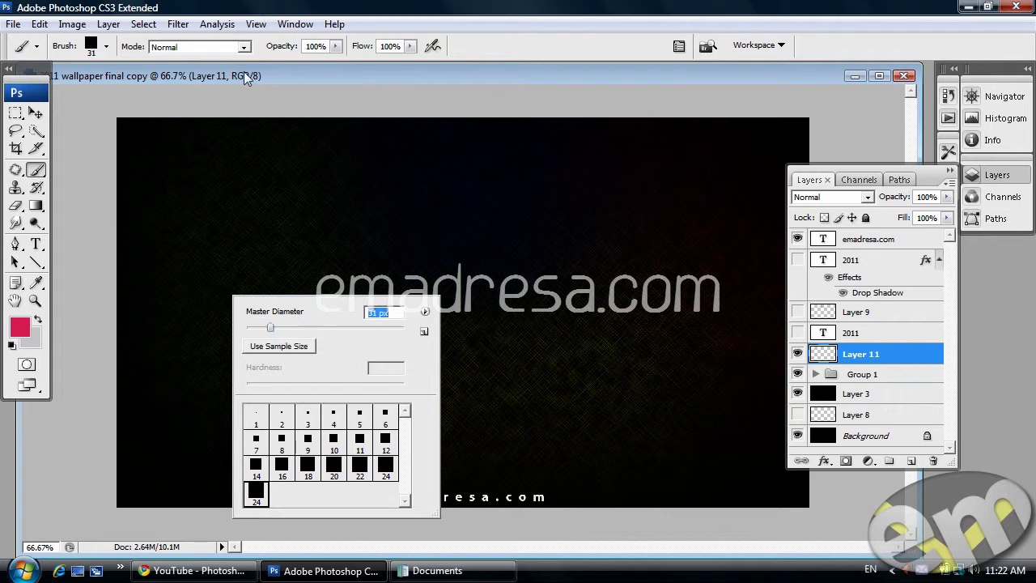
Try a 34 px stroke of pink squares above the text, then undo it
click(273, 327)
mouse_move(239, 285)
mouse_down()
mouse_move(267, 243)
mouse_move(461, 262)
mouse_up()
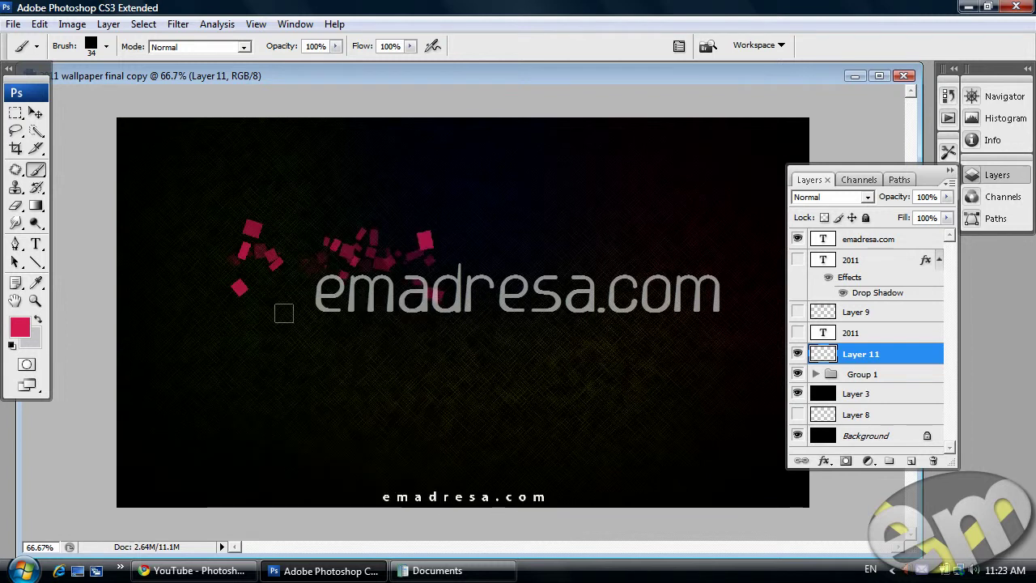
key(ctrl+z)
key(ctrl+alt+z)
Set the brush diameter to 45 px and paint pink squares across the band behind the text
right_click(311, 312)
click(361, 341)
double_click(457, 328)
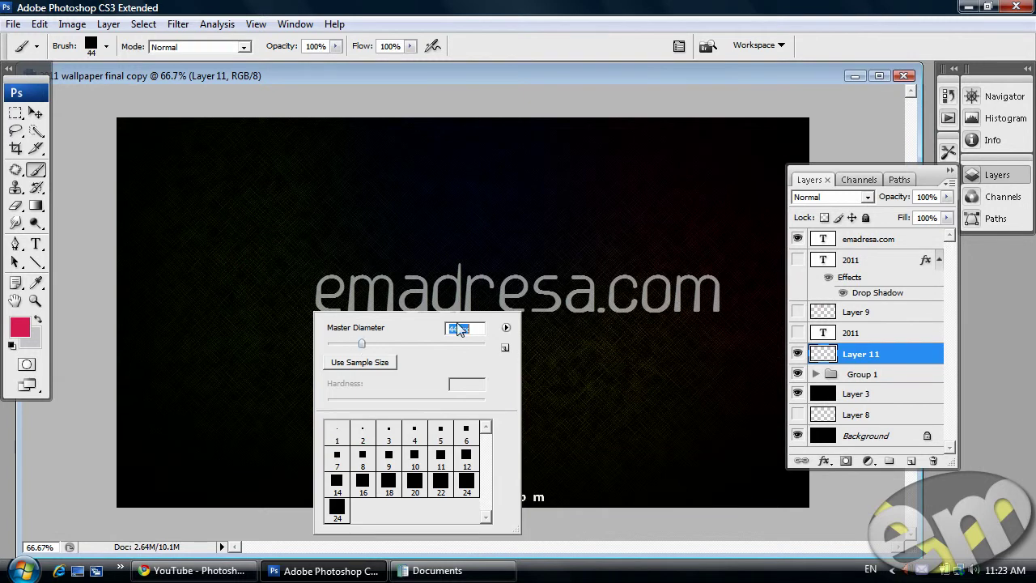
text(45)
click(388, 67)
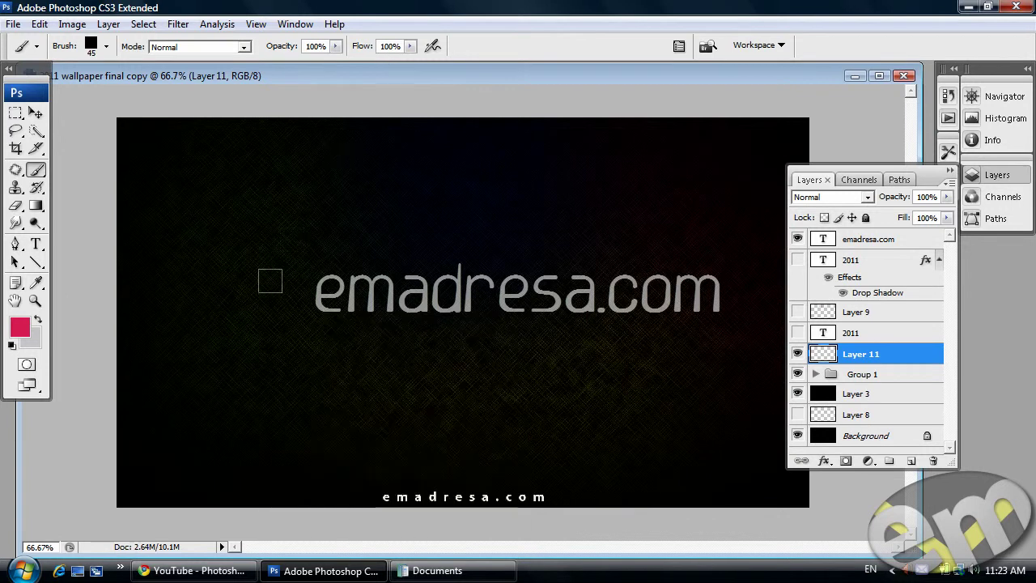
right_click(218, 315)
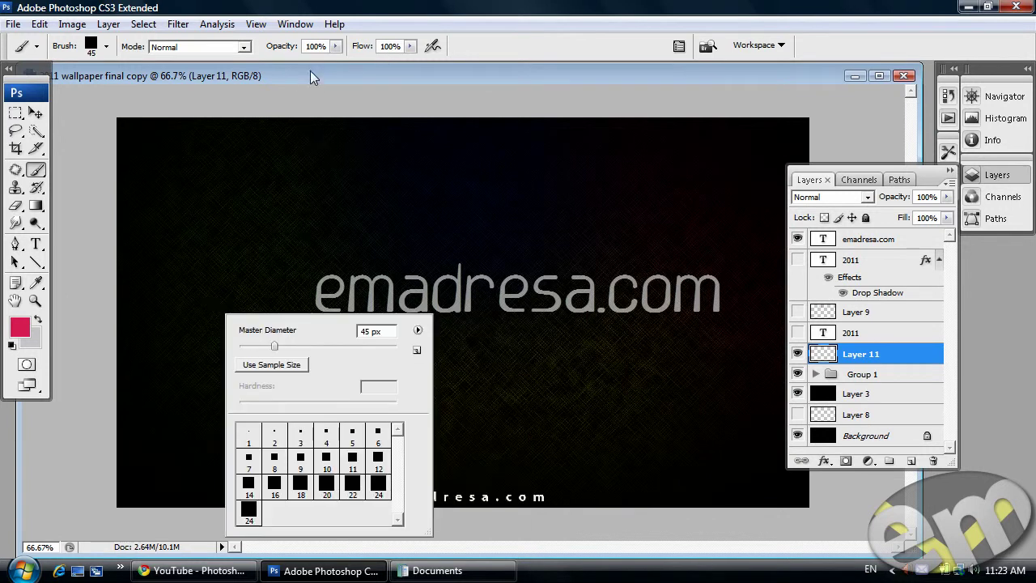
key(Return)
drag(237, 309, 583, 305)
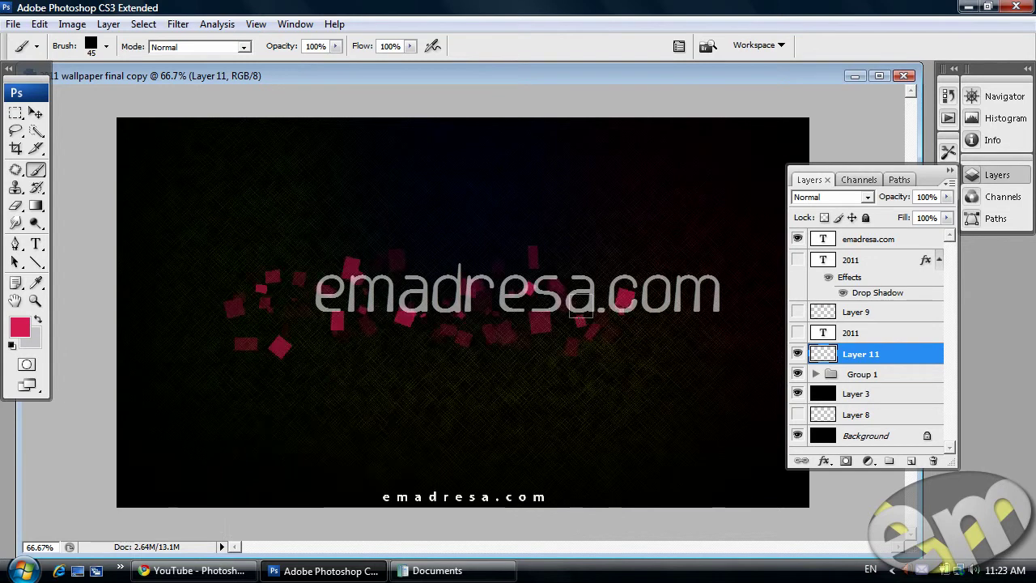
drag(369, 301, 590, 374)
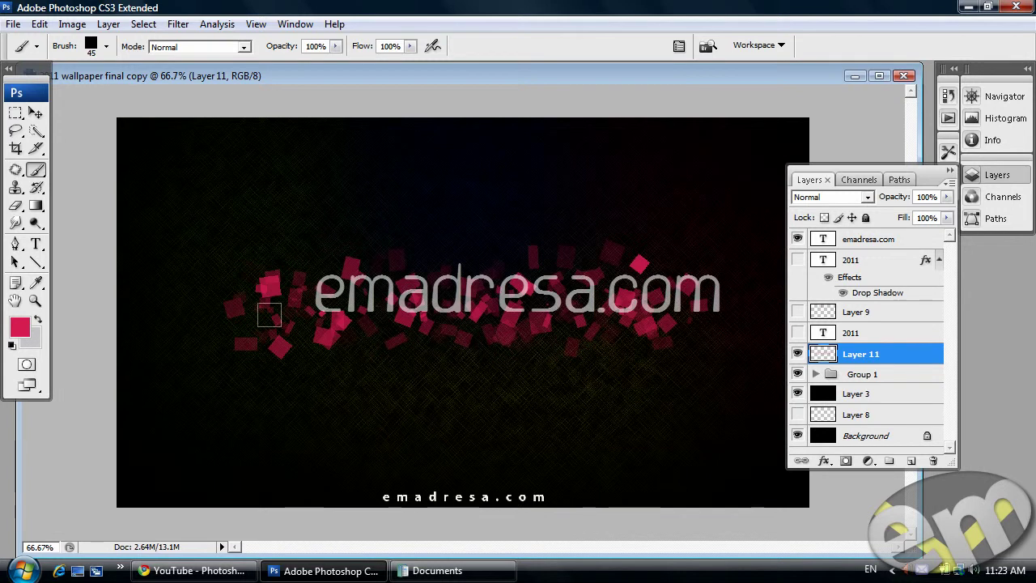
Shrink the brush and paint smaller pink squares on the band's left side
right_click(392, 304)
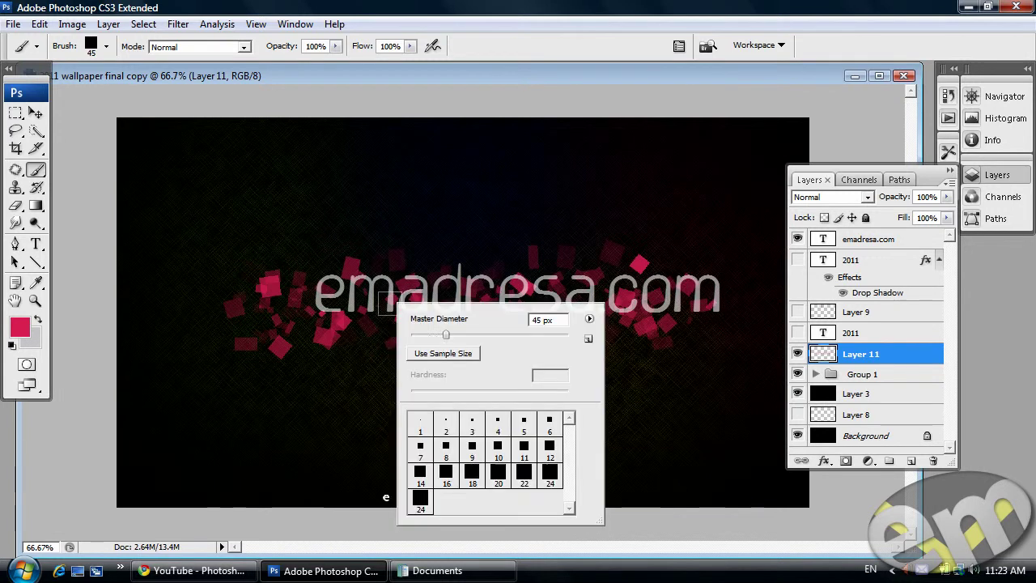
drag(429, 336, 425, 335)
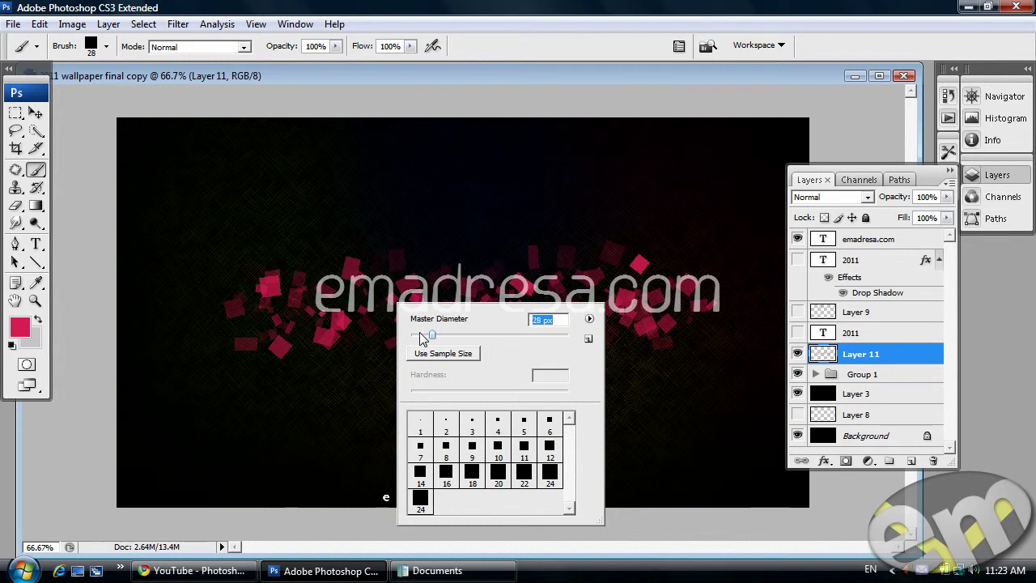
drag(264, 316, 80, 319)
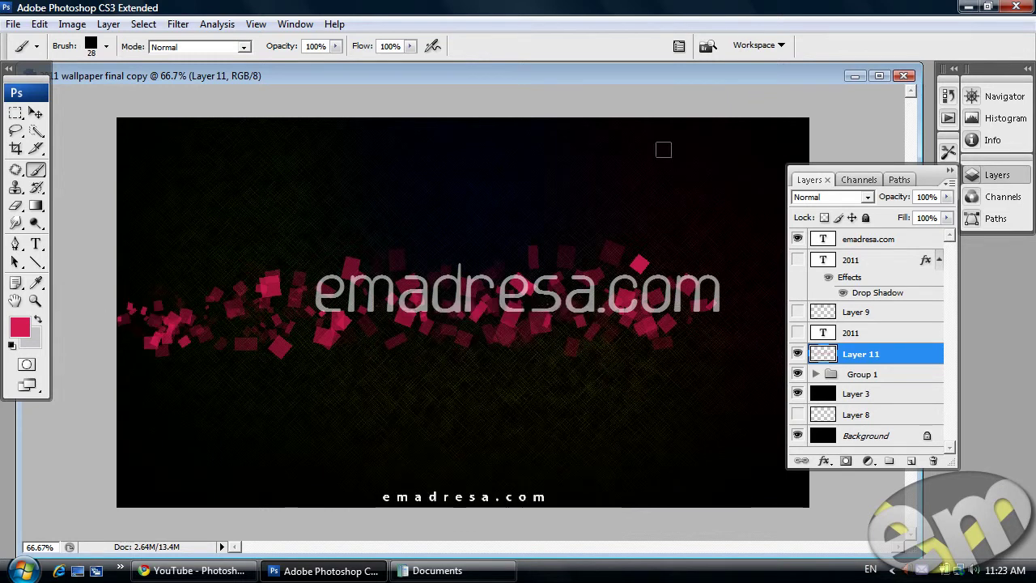
drag(652, 70, 534, 73)
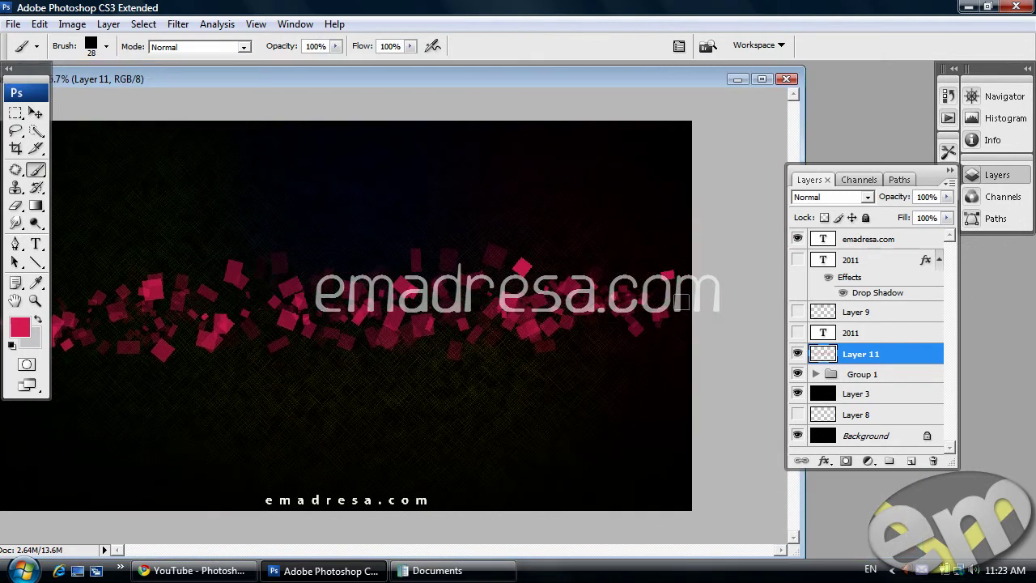
drag(357, 78, 446, 80)
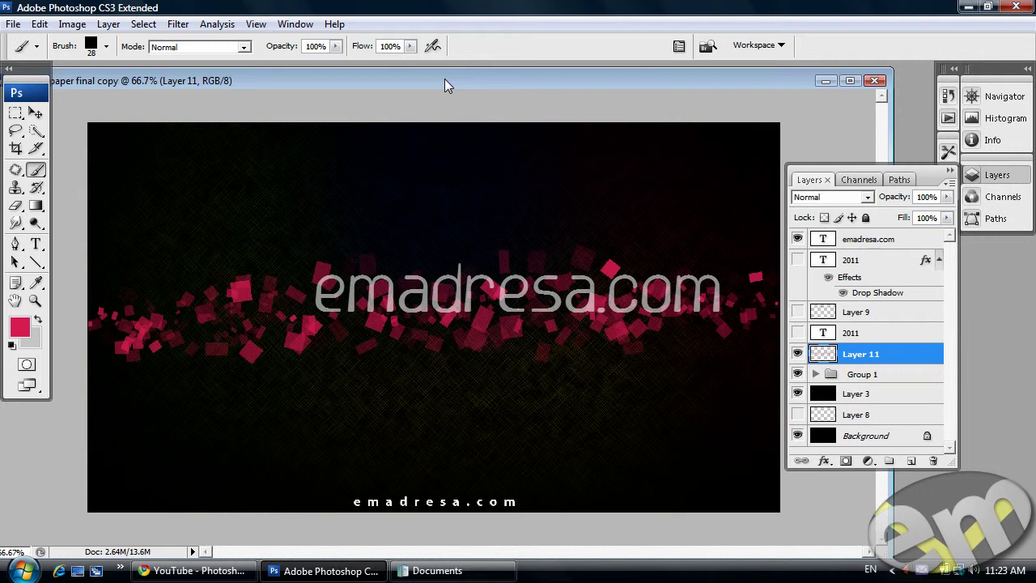
Set the brush diameter to 28 px in the Brush Preset picker
right_click(398, 310)
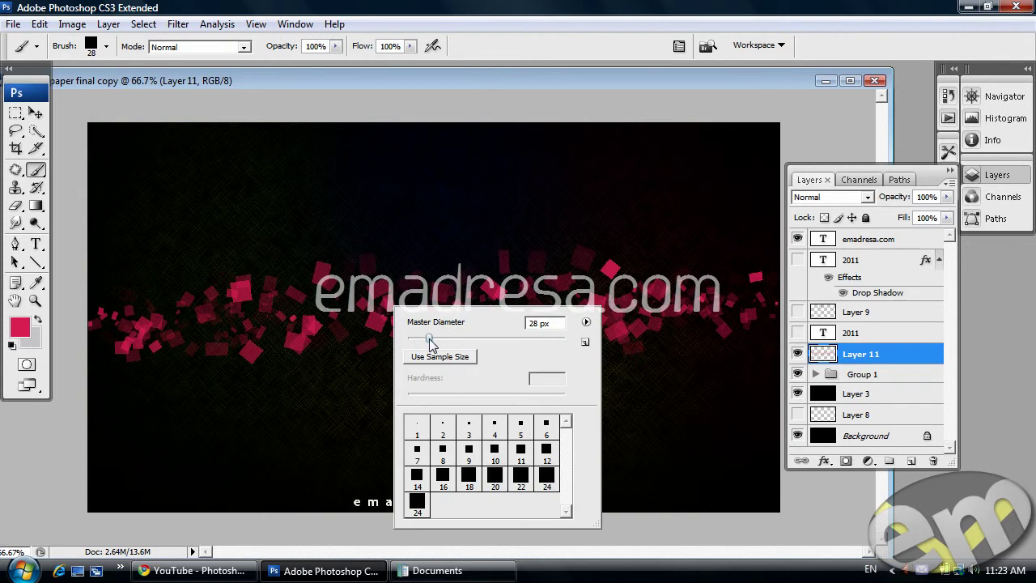
drag(430, 342, 428, 341)
drag(428, 338, 430, 338)
click(407, 76)
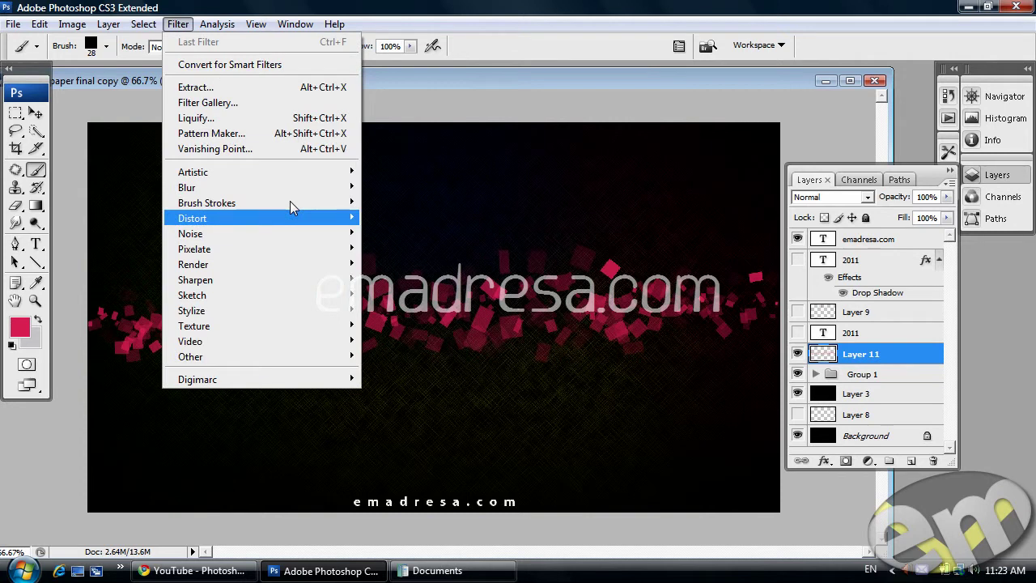
Open Gaussian Blur and enter a radius of 4 pixels
click(398, 247)
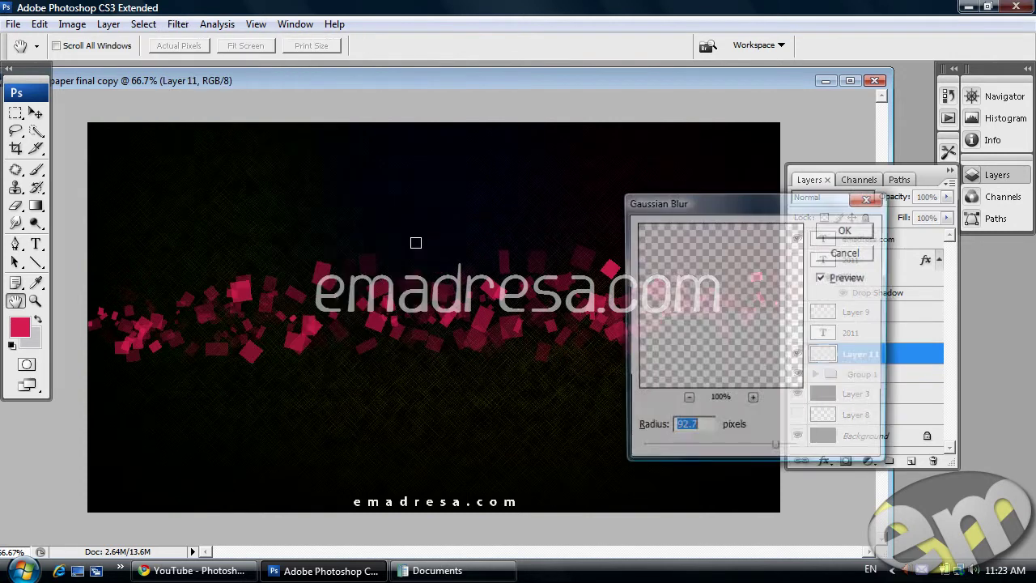
click(667, 450)
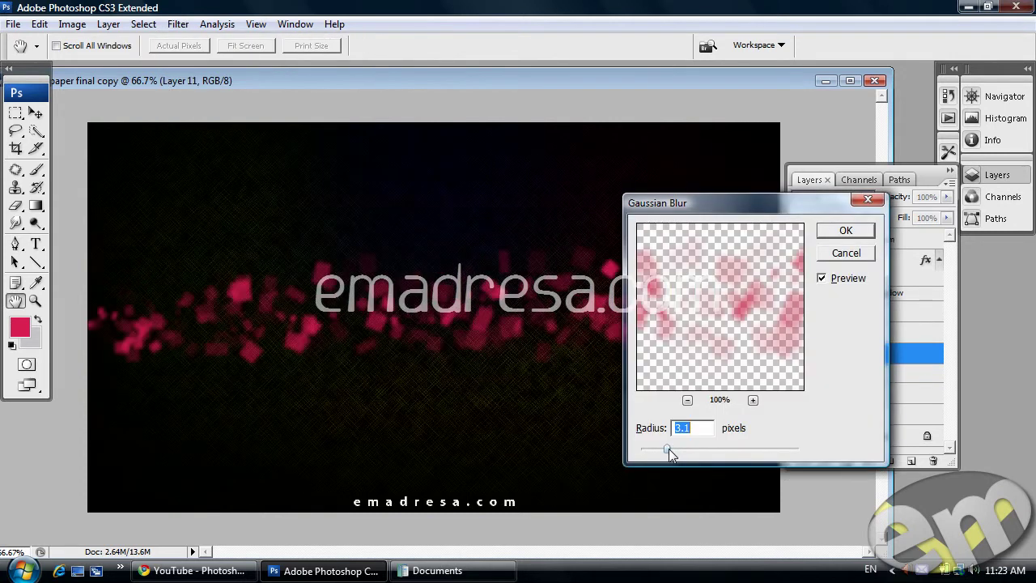
text(4)
Apply the blur, add Layer 12, and paint sharp pink squares over the band
click(845, 231)
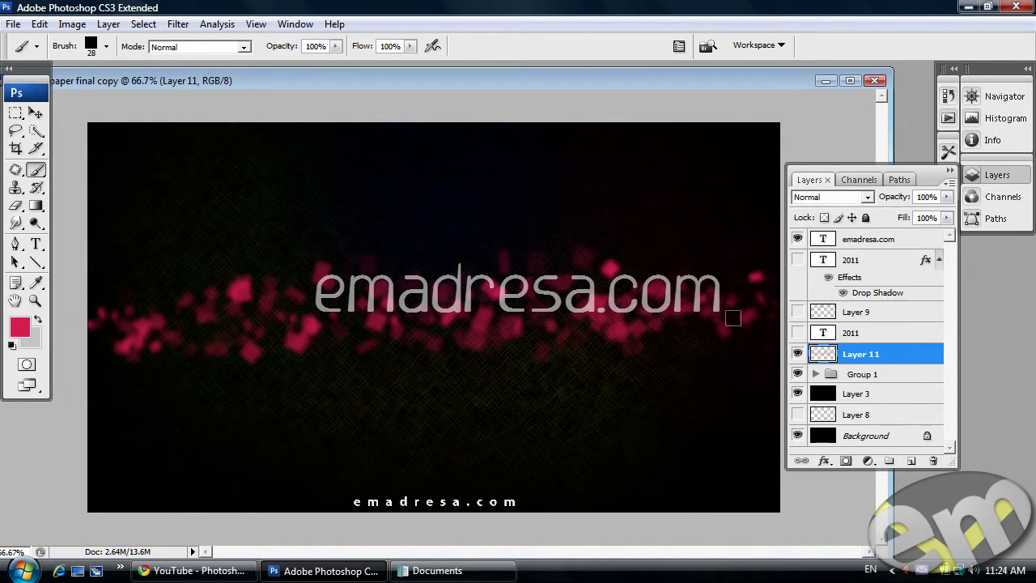
click(911, 460)
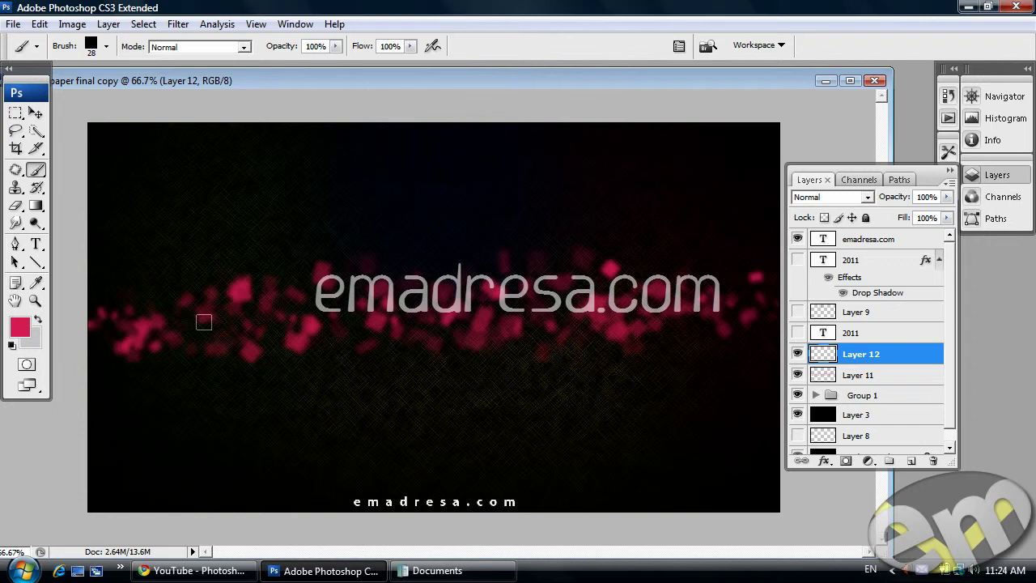
drag(243, 324, 749, 300)
Add more pink squares on the left side, the lower edge, and below the text centre
drag(293, 309, 105, 352)
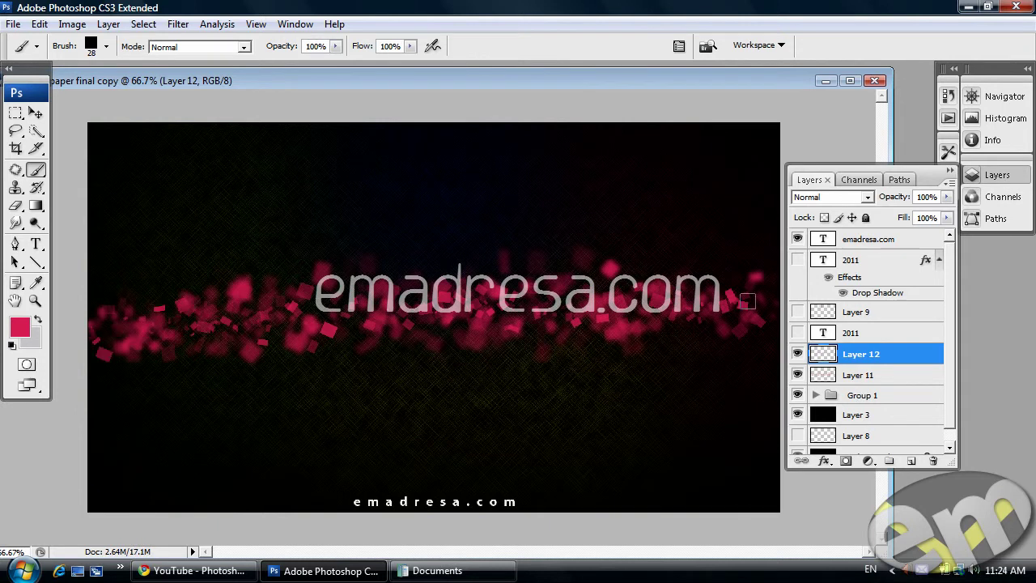
drag(293, 338, 591, 336)
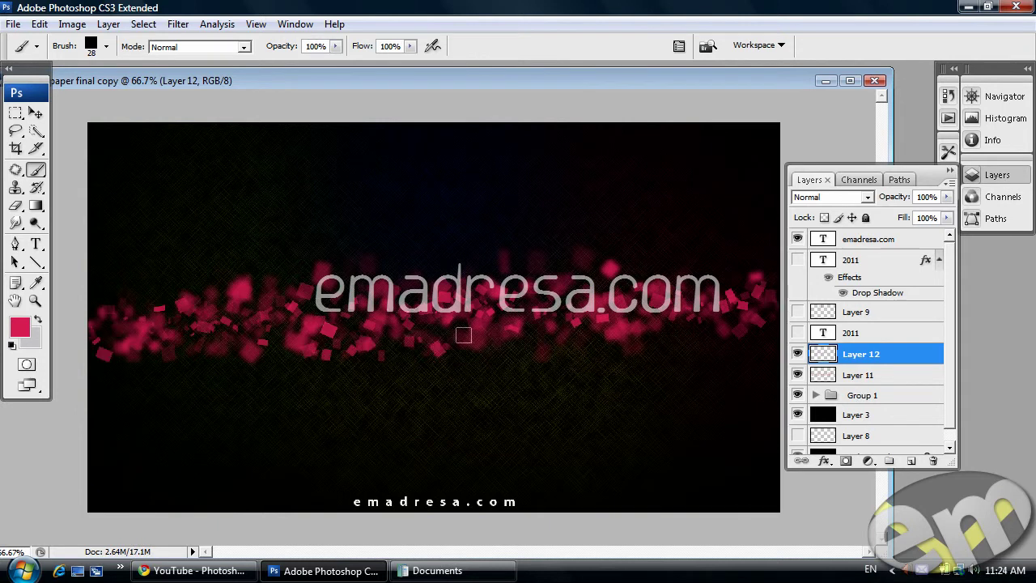
click(441, 338)
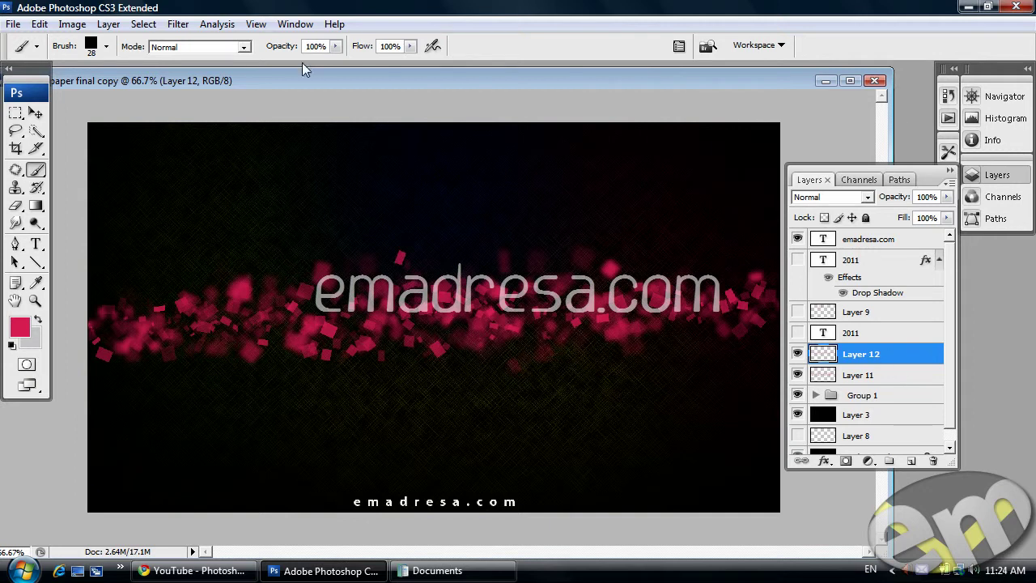
Blur Layer 12's squares with a radius 2 Gaussian Blur
click(188, 25)
mouse_move(187, 187)
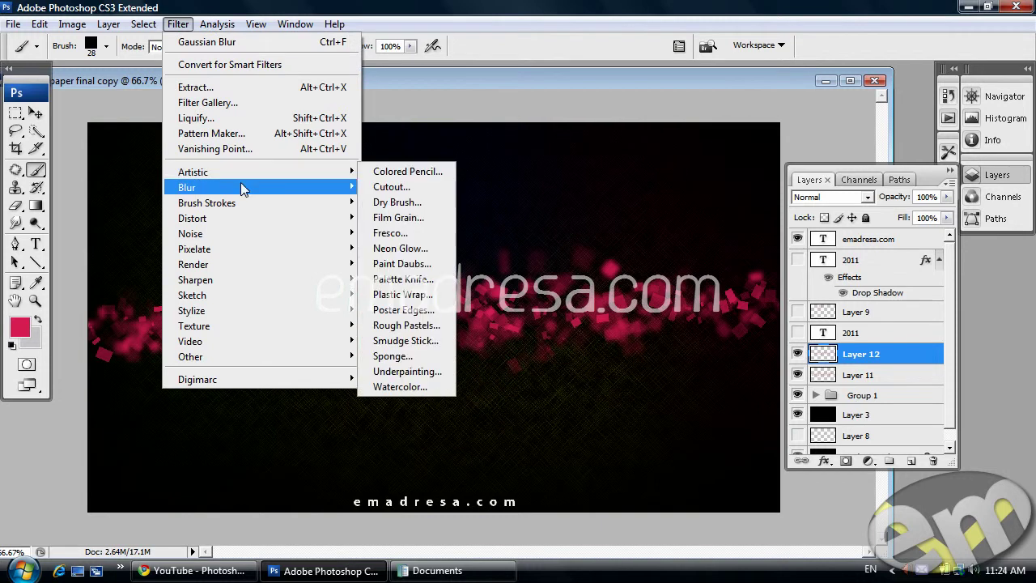
click(401, 250)
text(2)
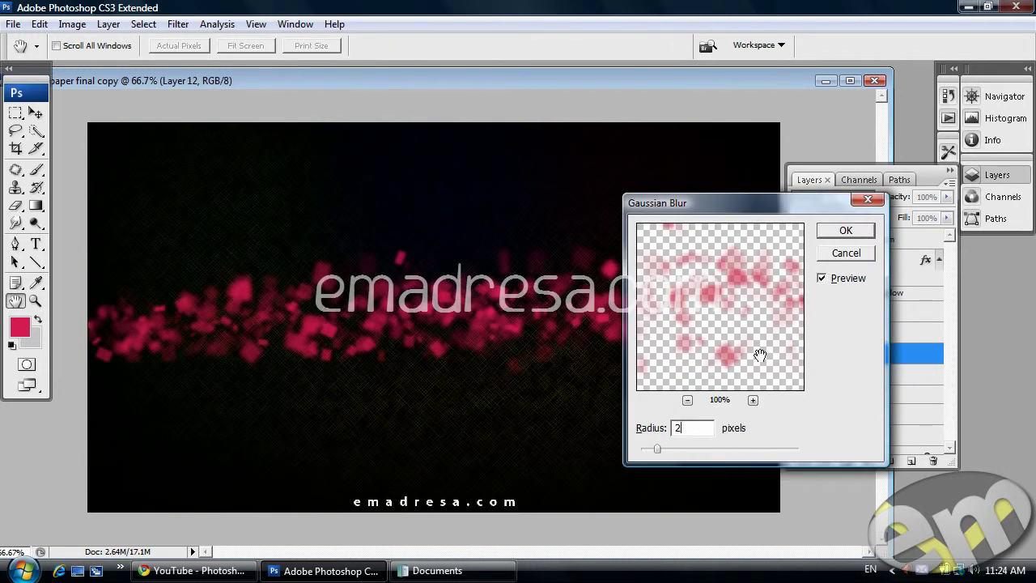
click(843, 231)
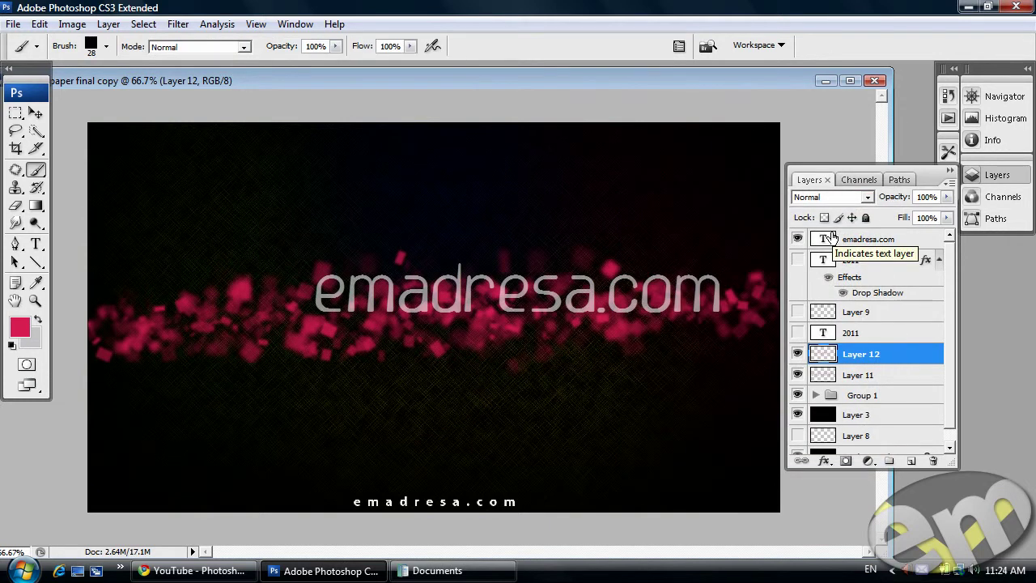
Toggle Layer 12's visibility to compare, then add an empty Layer 13
click(797, 354)
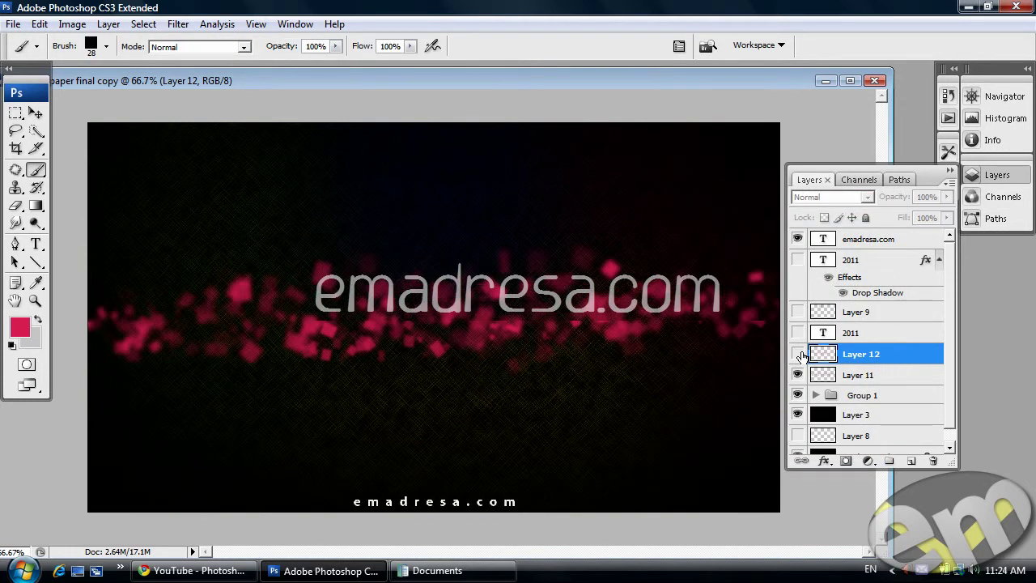
click(797, 353)
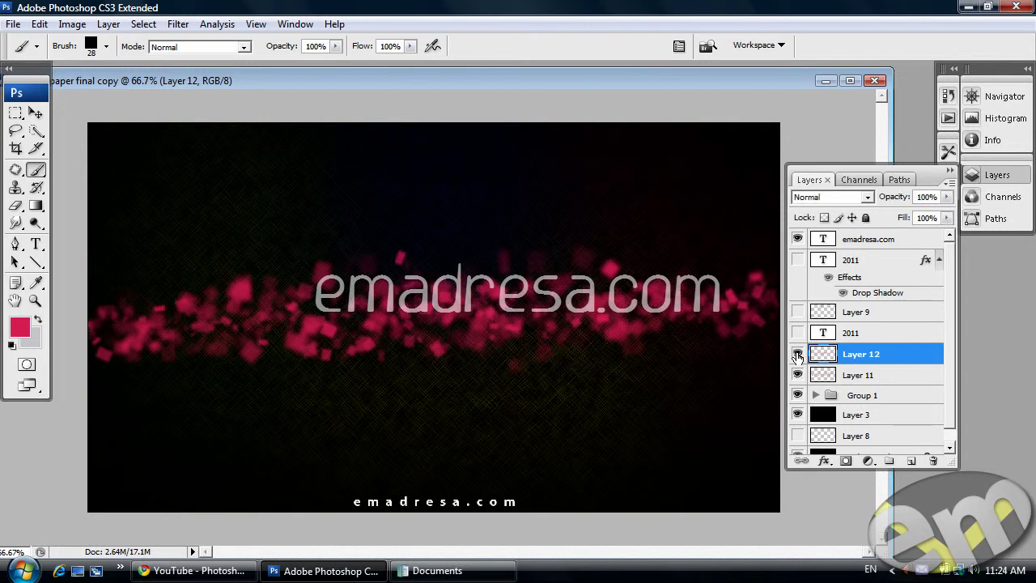
click(910, 460)
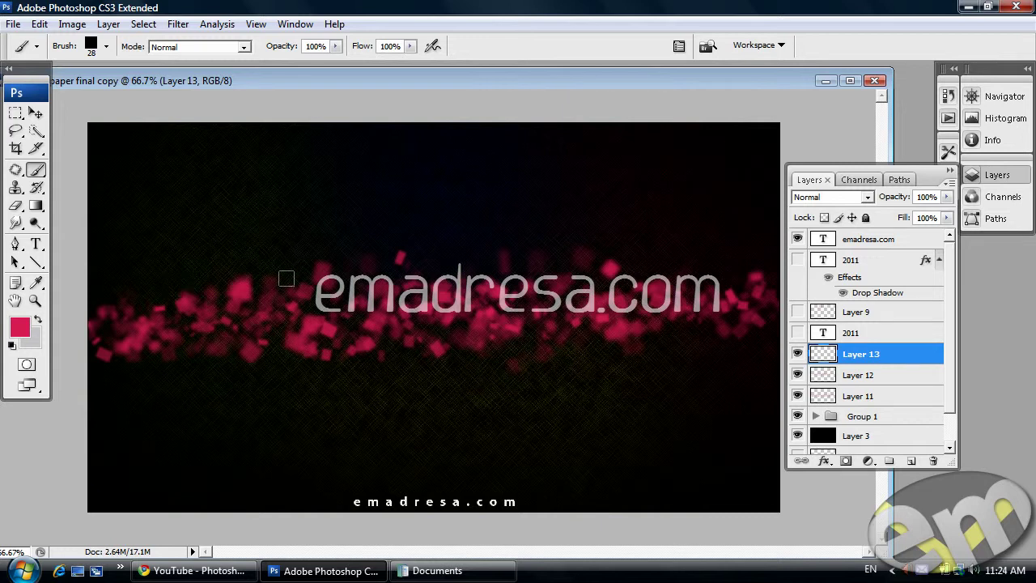
Set the brush to 41 px and paint larger pink squares across the band on Layer 13
right_click(248, 323)
drag(296, 354, 306, 354)
click(295, 311)
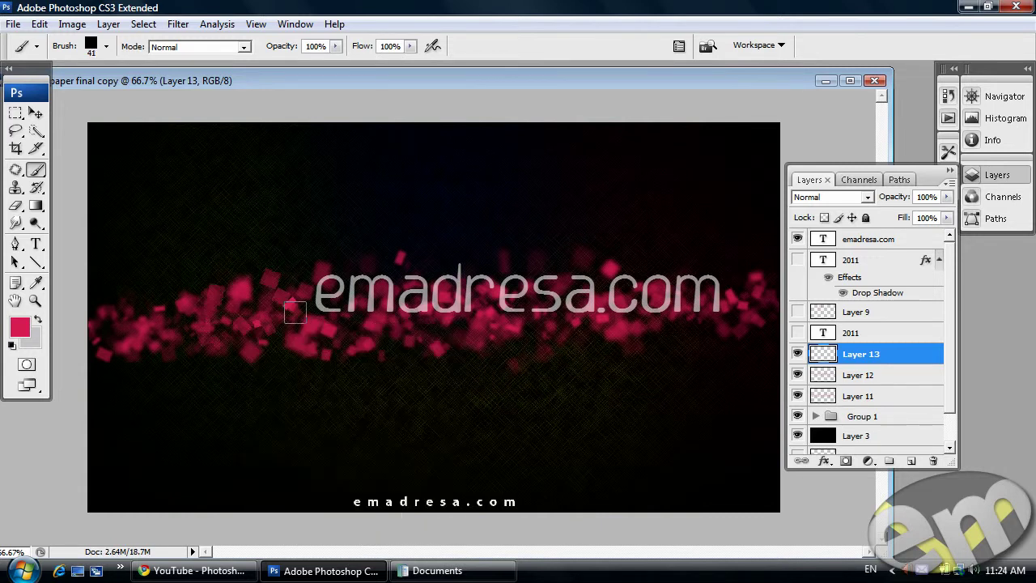
drag(294, 311, 526, 305)
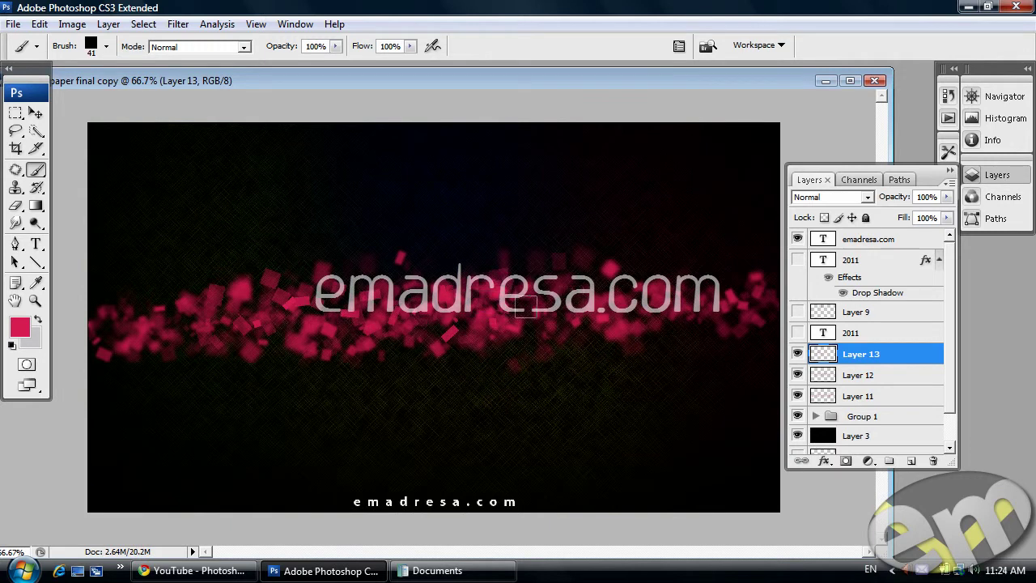
drag(526, 305, 659, 330)
With a 40 px brush, paint pink squares right to left, scattering more at the left edge
right_click(243, 328)
drag(301, 360, 281, 360)
click(176, 327)
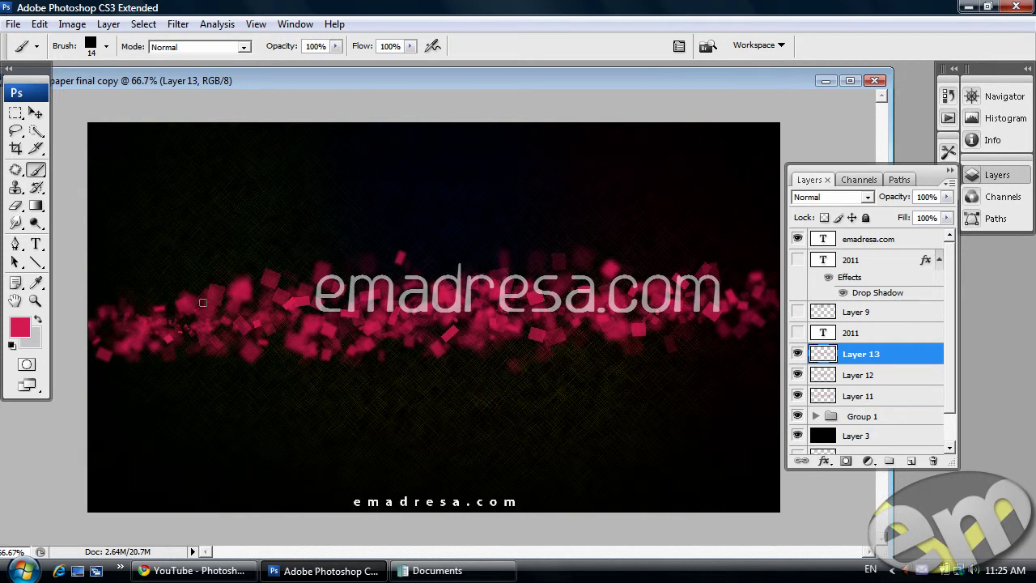
right_click(537, 331)
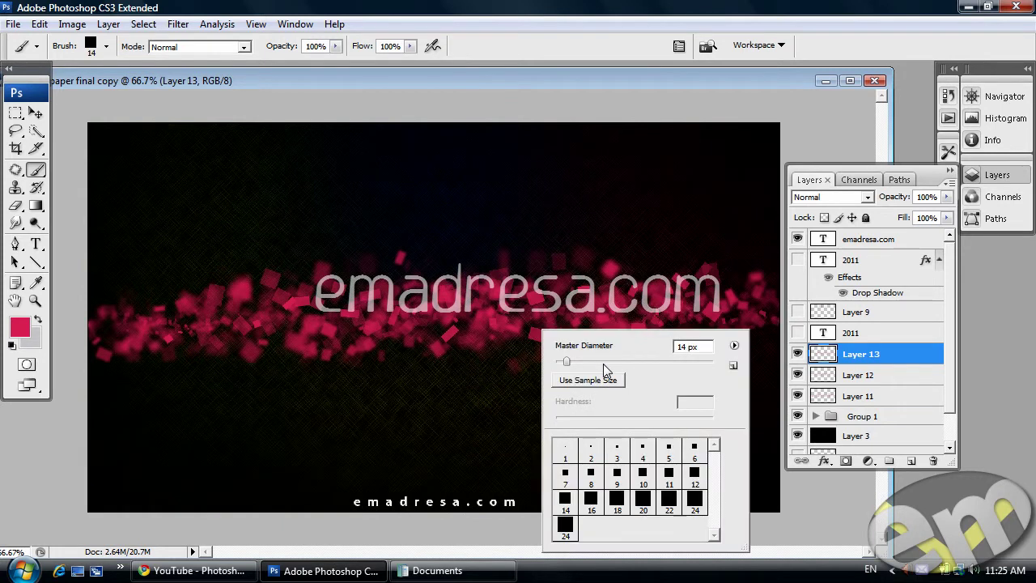
text(40)
key(Return)
drag(770, 309, 111, 324)
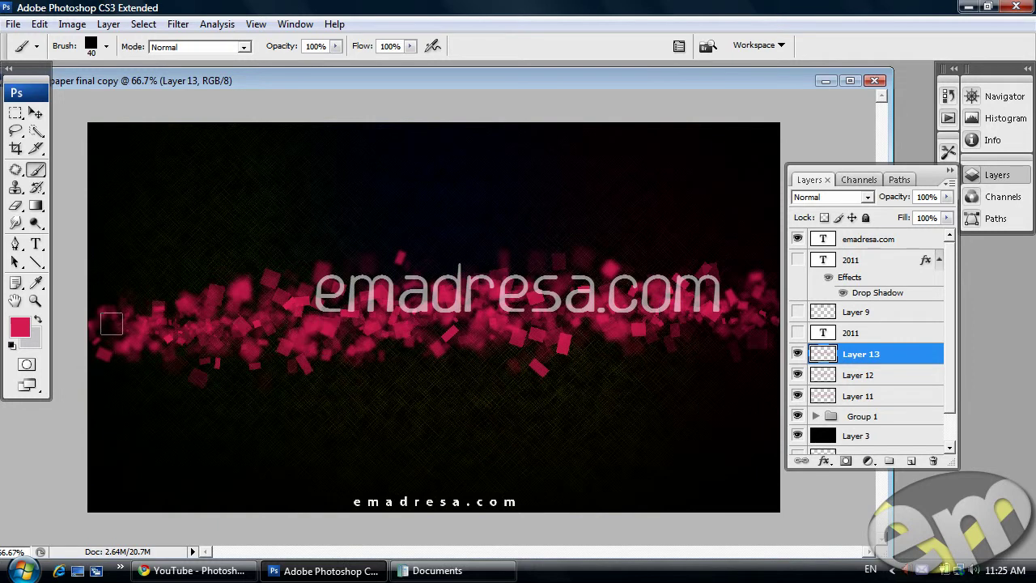
drag(111, 323, 101, 306)
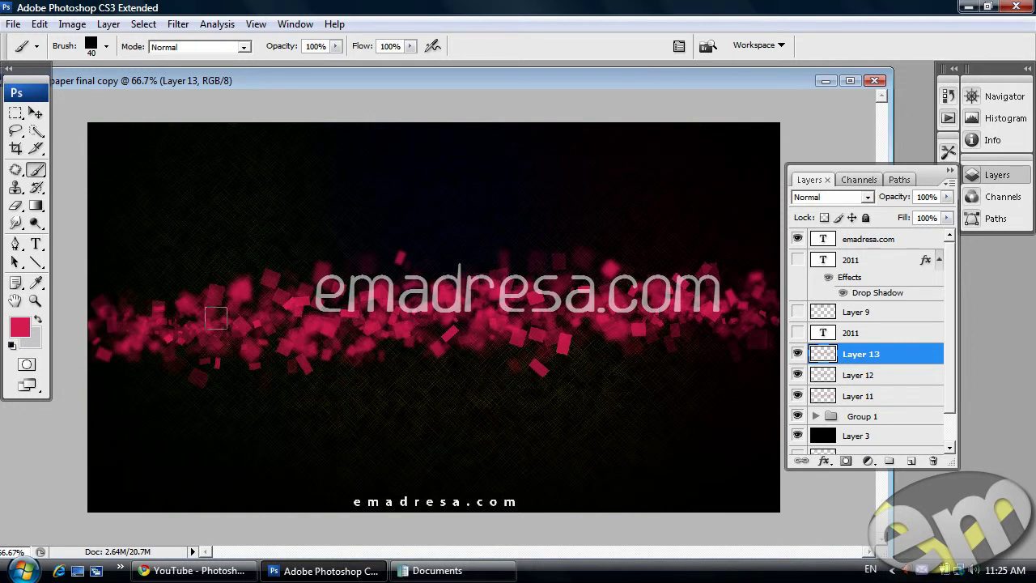
click(40, 113)
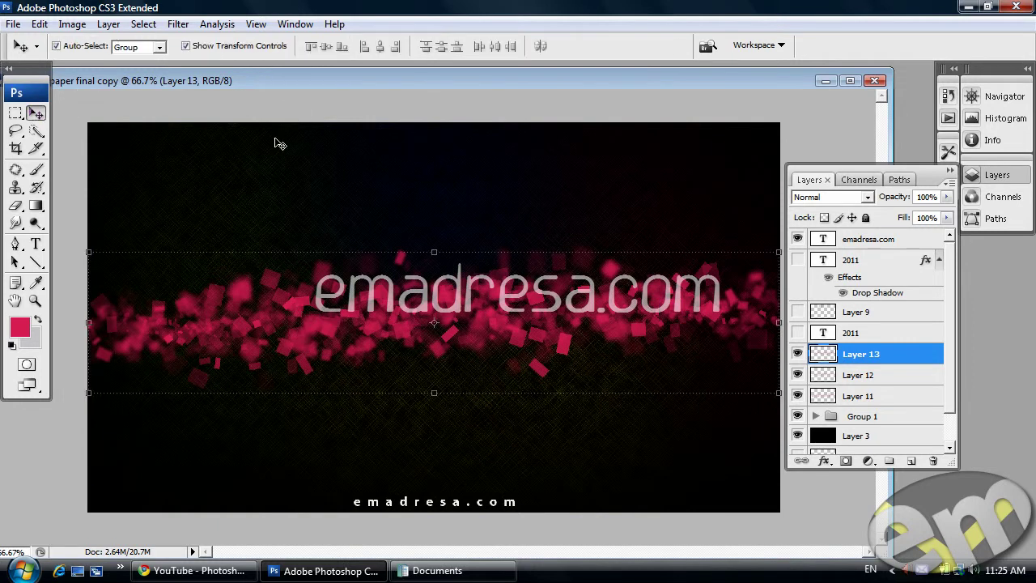
Apply a 1-pixel Gaussian Blur to Layer 13's pink squares
click(178, 24)
mouse_move(187, 187)
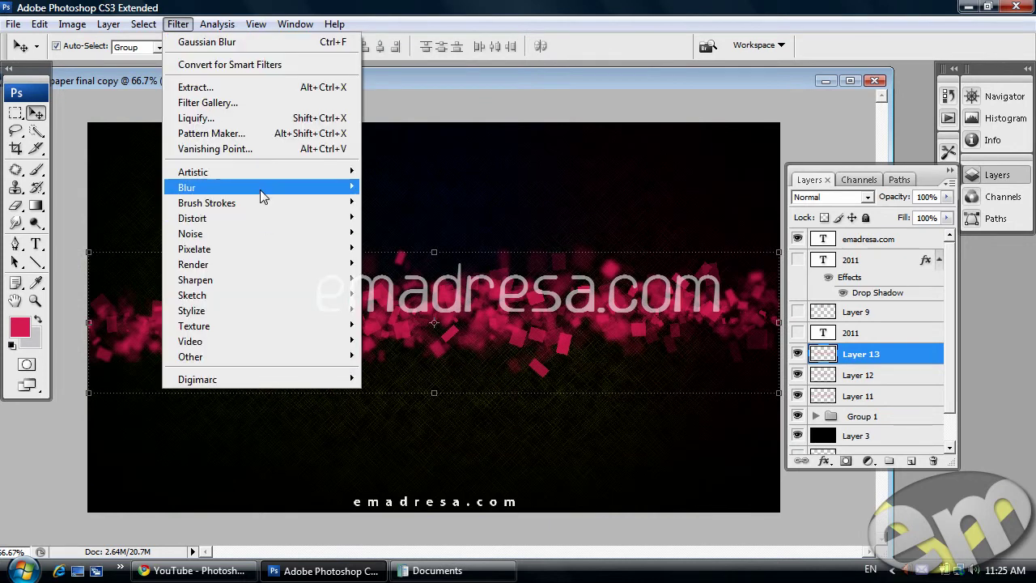
click(384, 248)
text(1)
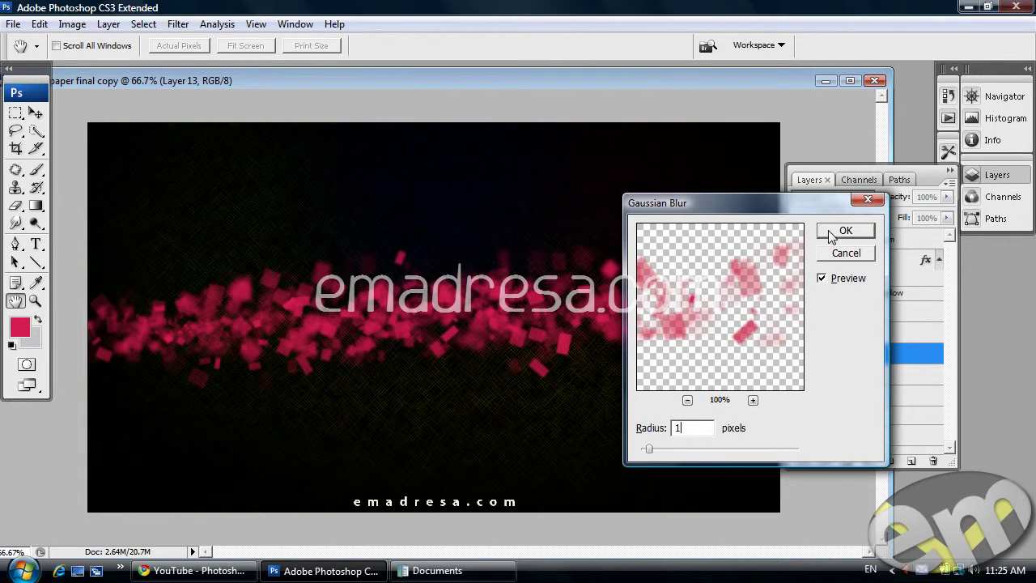
click(842, 232)
Inspect the blurred squares at Actual Pixels, then zoom out to the whole wallpaper
click(35, 300)
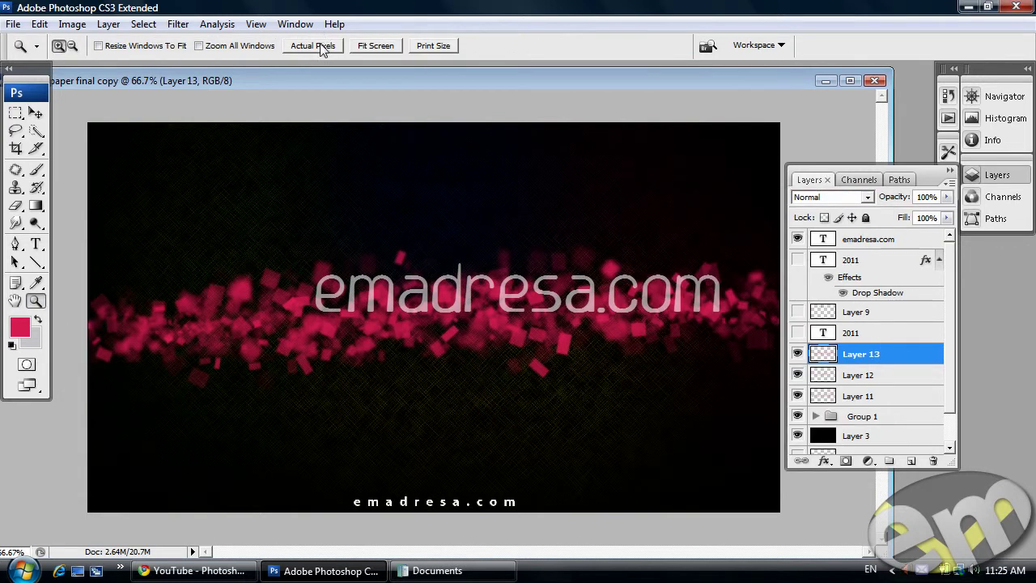
click(324, 47)
key(ctrl+shift+Up)
key(ctrl+shift+Up)
key(ctrl+shift+Up)
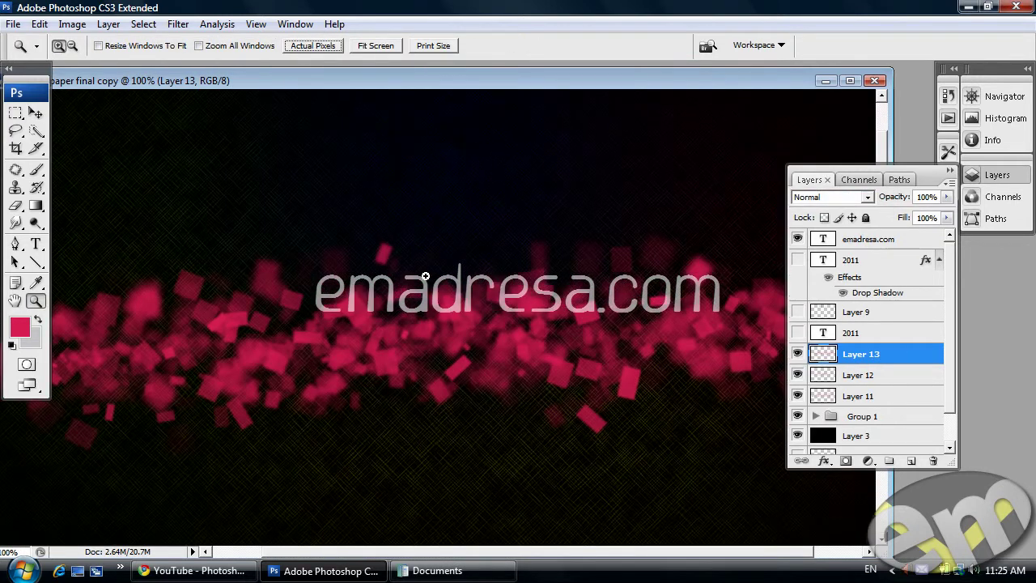
key(ctrl+shift+Up)
key(ctrl+shift+Up)
key(ctrl+shift+Up)
key(ctrl+shift+Up)
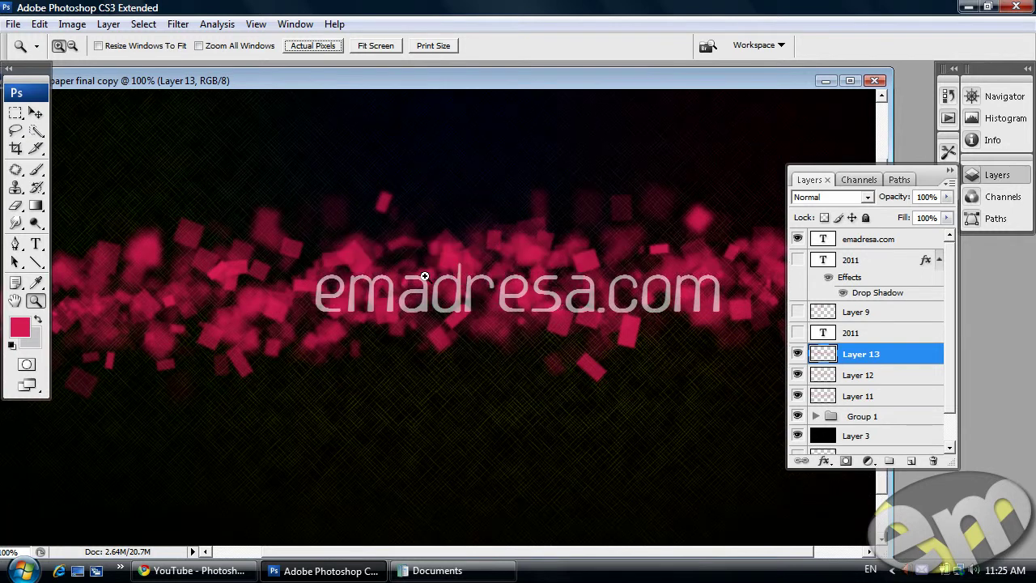
key(ctrl+shift+Down)
key(ctrl+shift+Down)
key(ctrl+shift+Down)
key(alt)
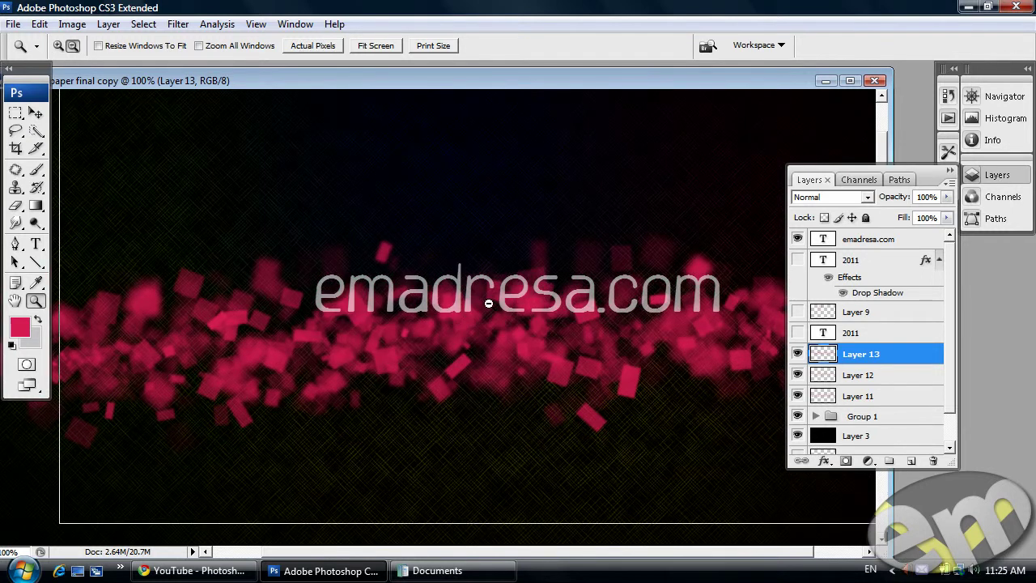
alt+click(489, 303)
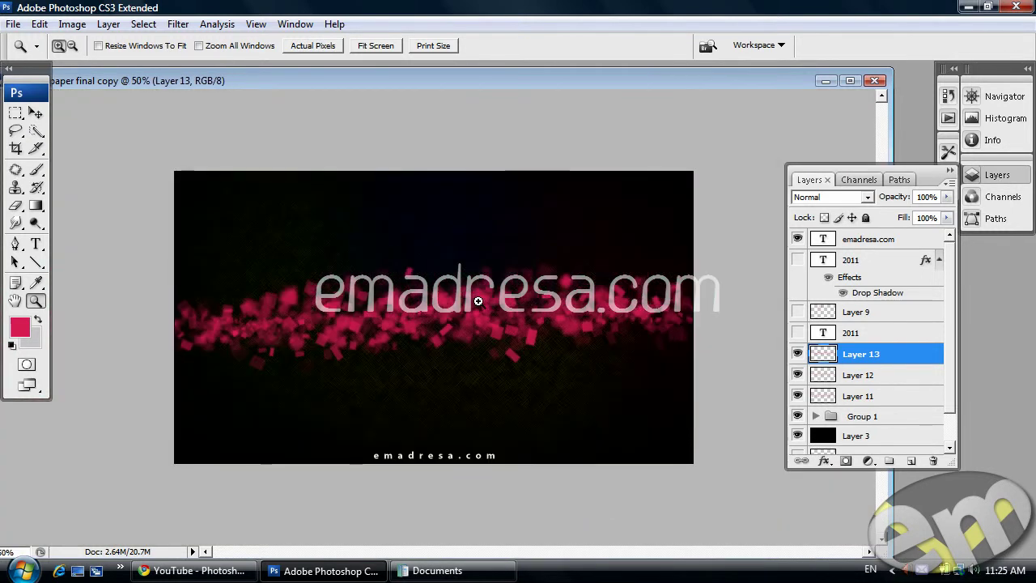
Set Layer 11's opacity to 80%
click(899, 398)
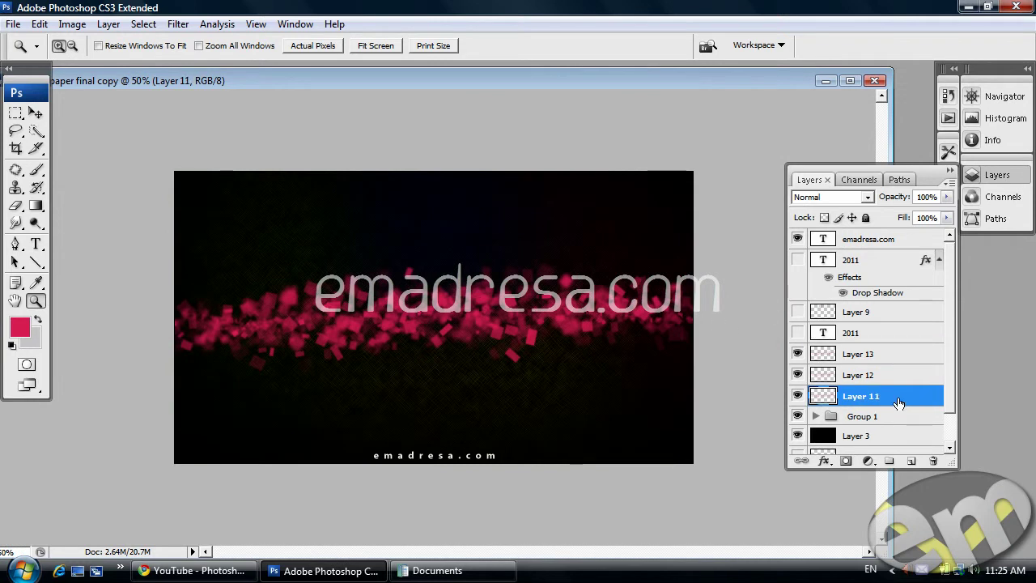
click(927, 197)
text(80)
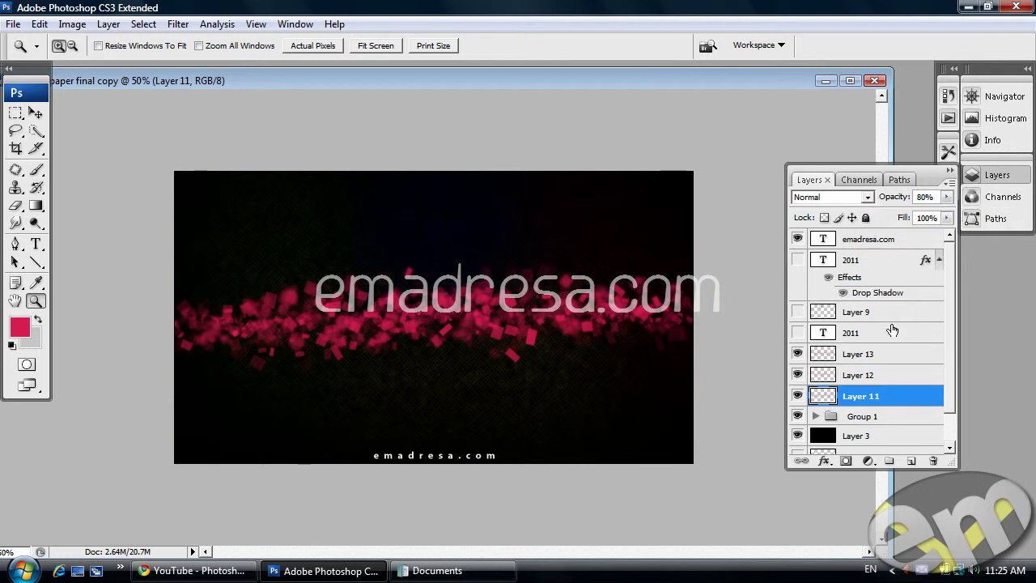
Set Layer 12's opacity to 90%
click(891, 381)
click(928, 196)
text(90)
Switch to the Move tool and make the 2011 text layer visible again
click(37, 113)
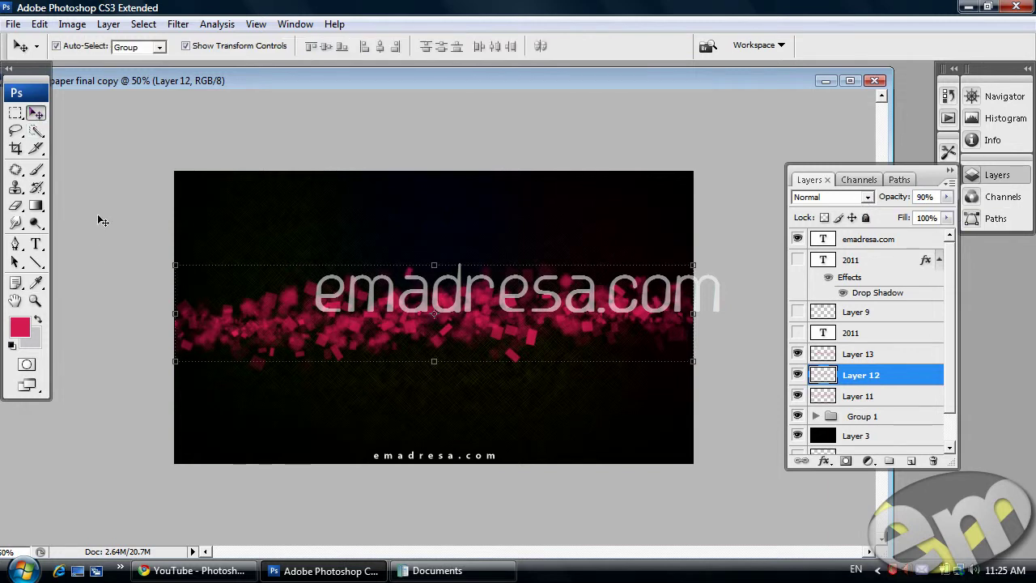
click(263, 330)
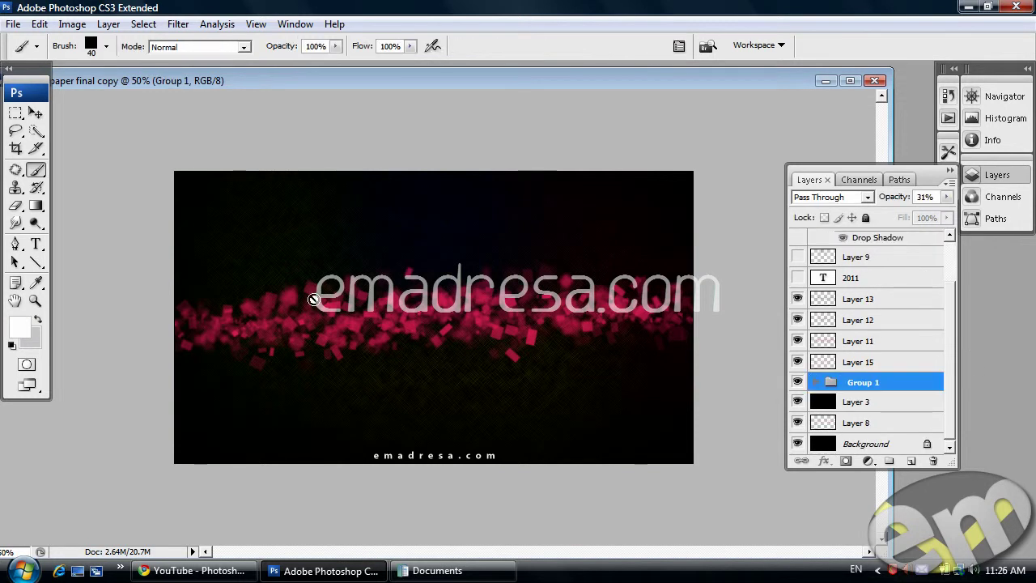
click(36, 114)
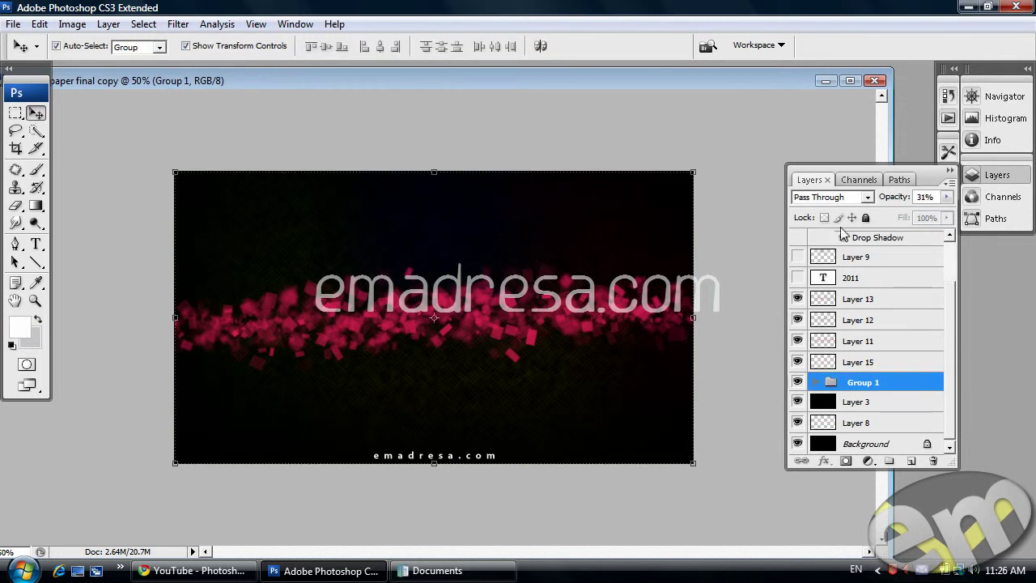
click(901, 277)
click(798, 278)
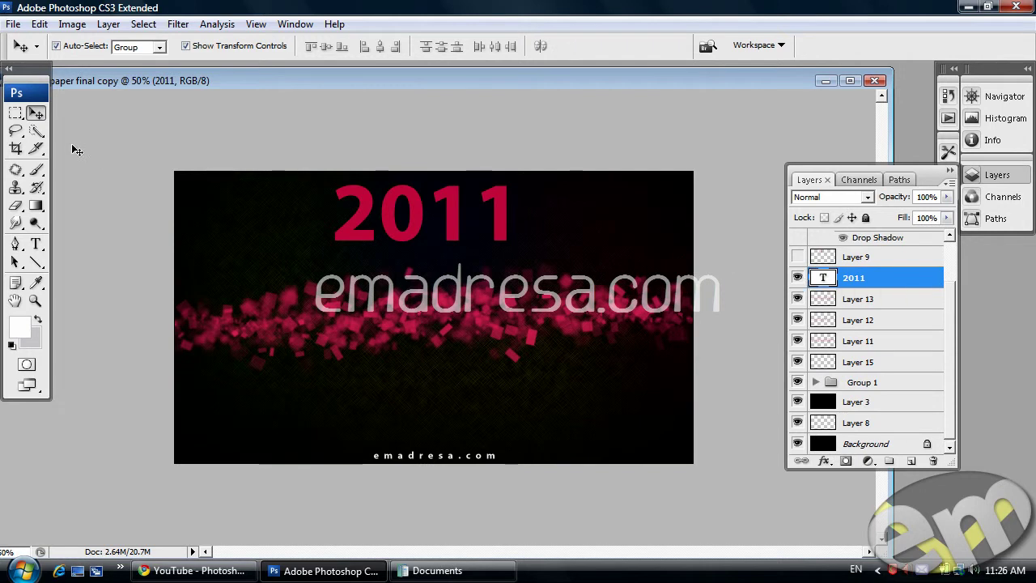
Scale the 2011 text down to 87.4% with Free Transform and load its letters as a selection
click(413, 210)
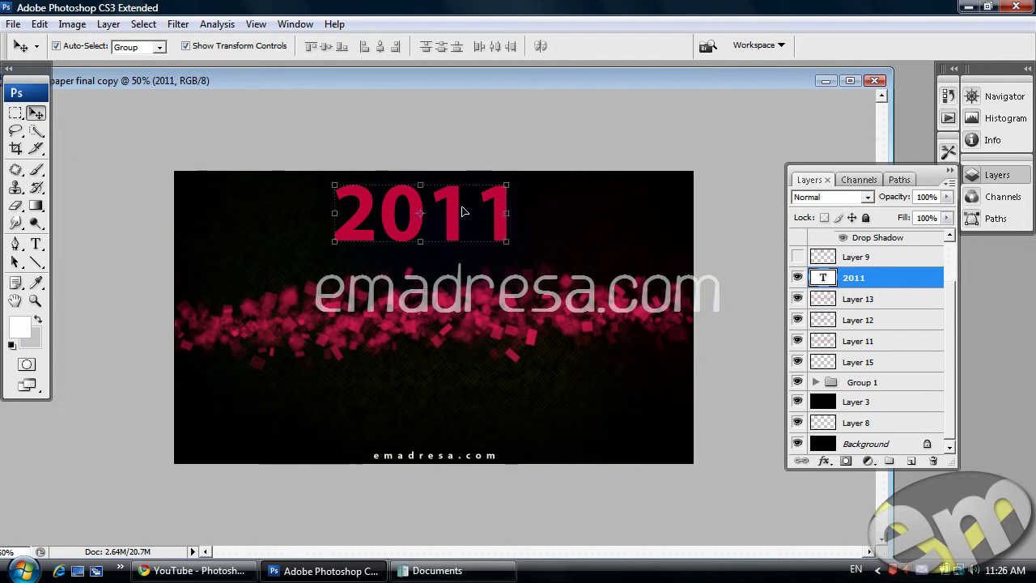
click(510, 185)
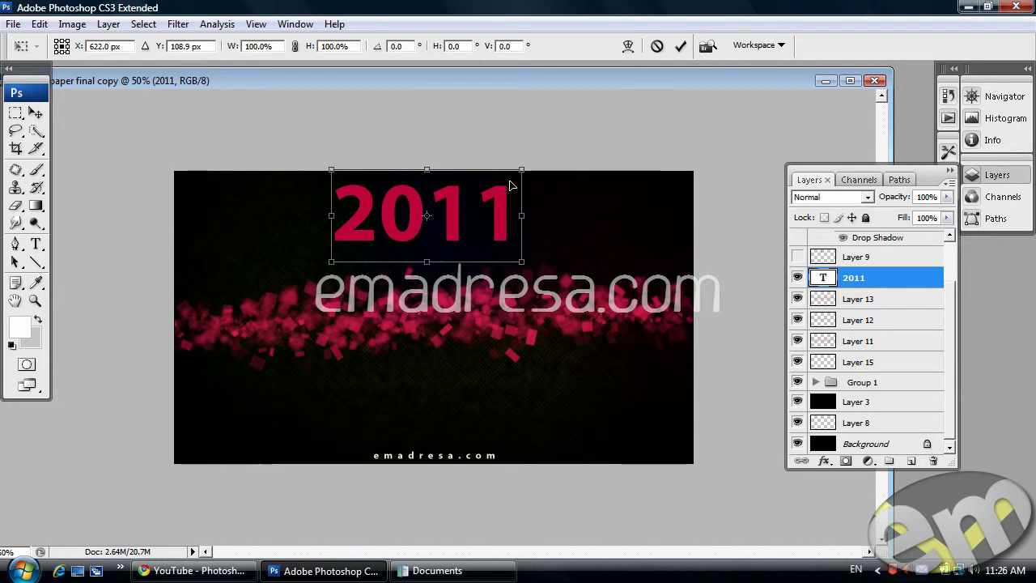
drag(523, 172, 513, 185)
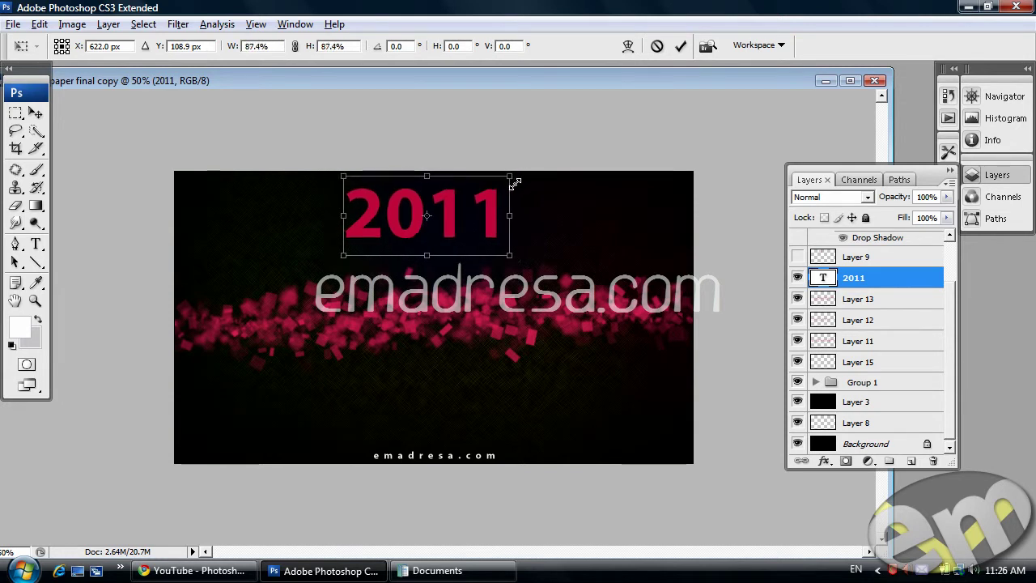
key(Return)
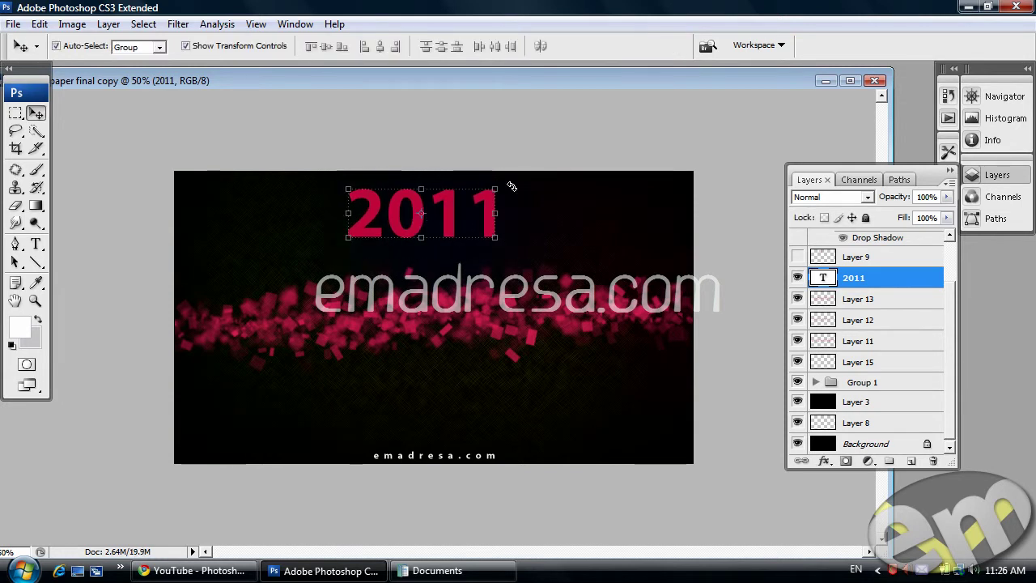
ctrl+click(824, 279)
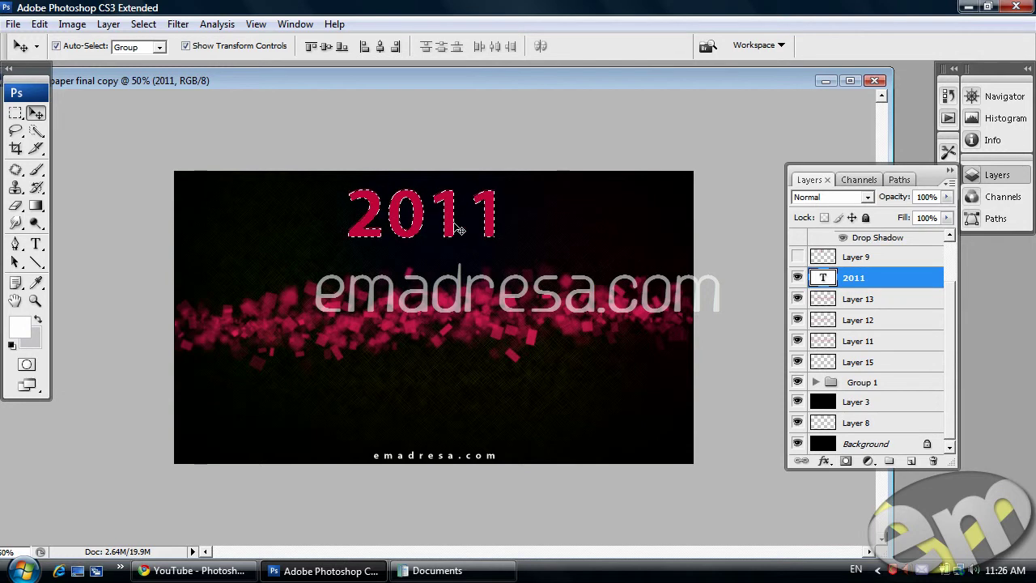
Add Layer 16 and sample the 2011 text's crimson as the foreground colour
click(911, 462)
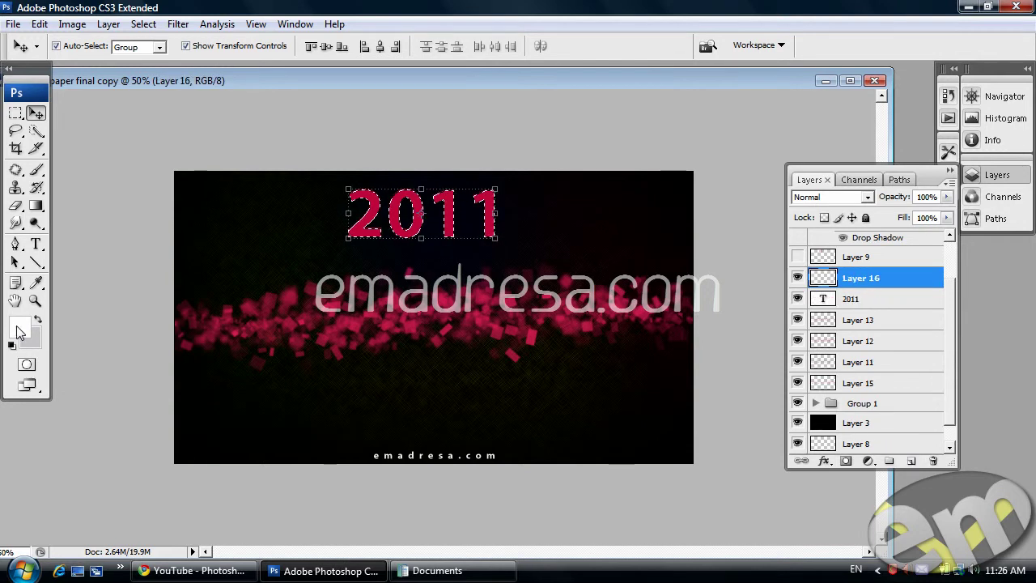
click(19, 329)
drag(435, 92, 642, 168)
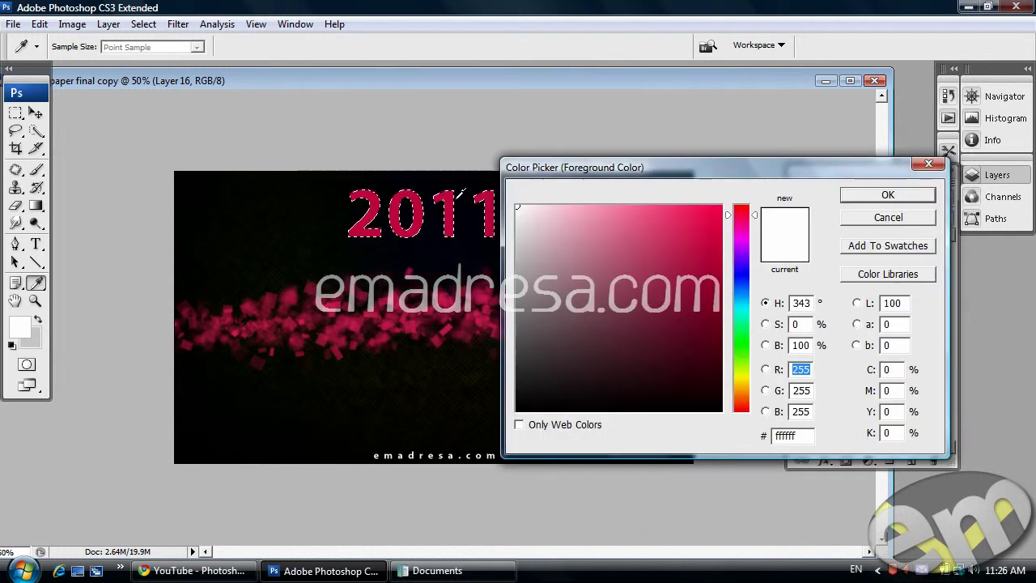
click(705, 249)
click(854, 199)
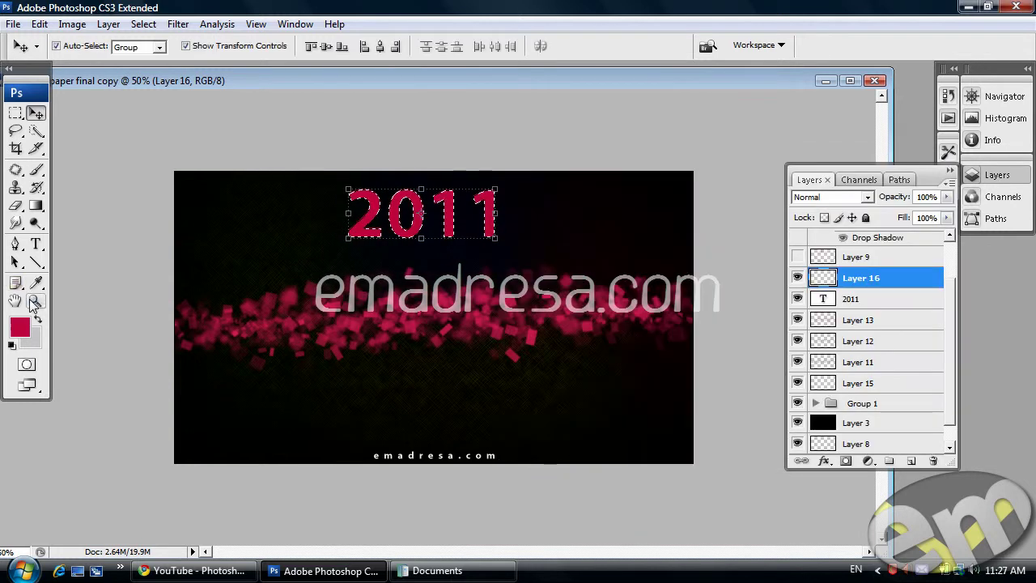
Zoom to Actual Pixels and hide the 2011 text layer
click(34, 301)
click(320, 46)
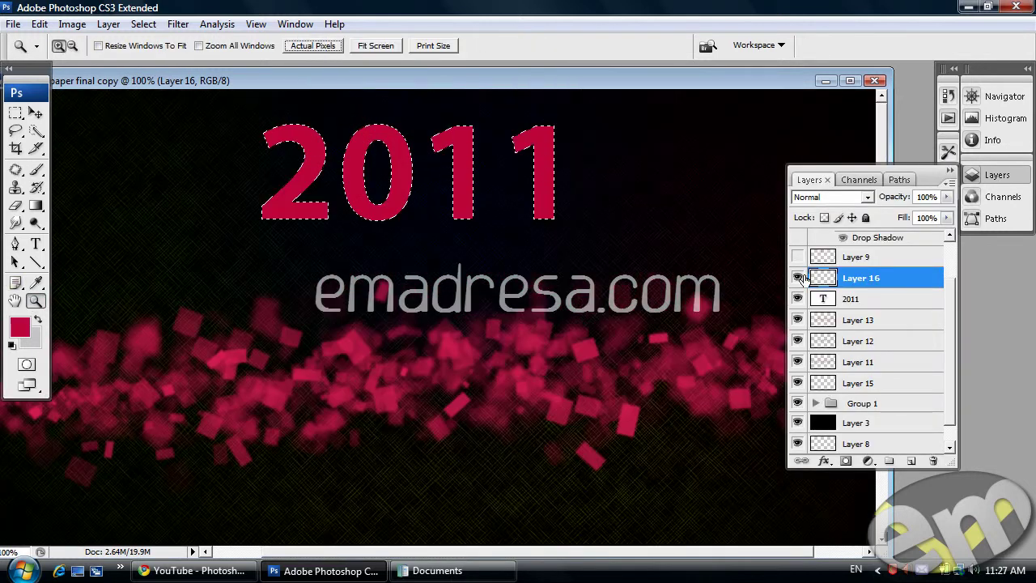
click(802, 299)
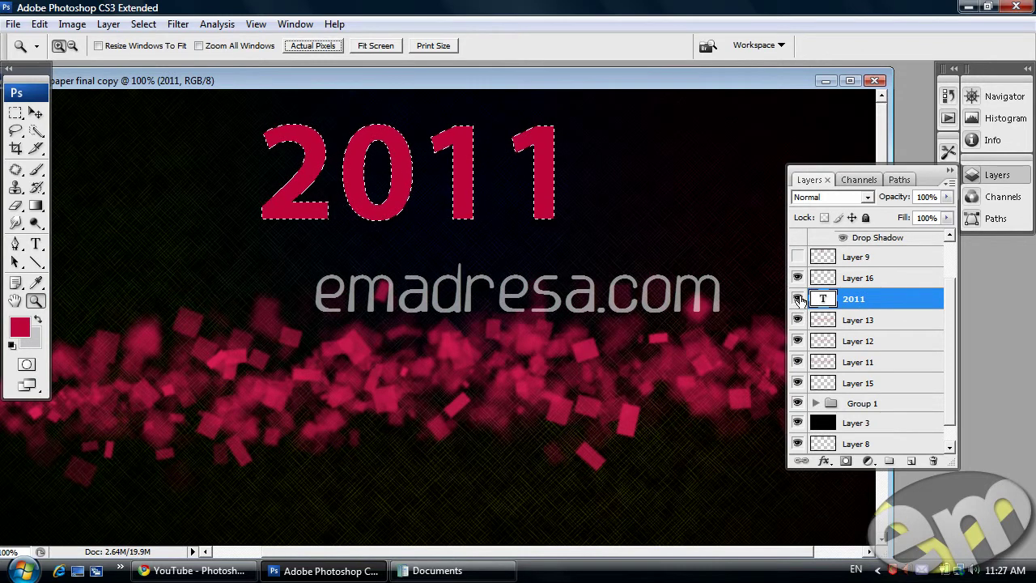
click(797, 299)
Choose the 24 px square brush and target Layer 16
key(b)
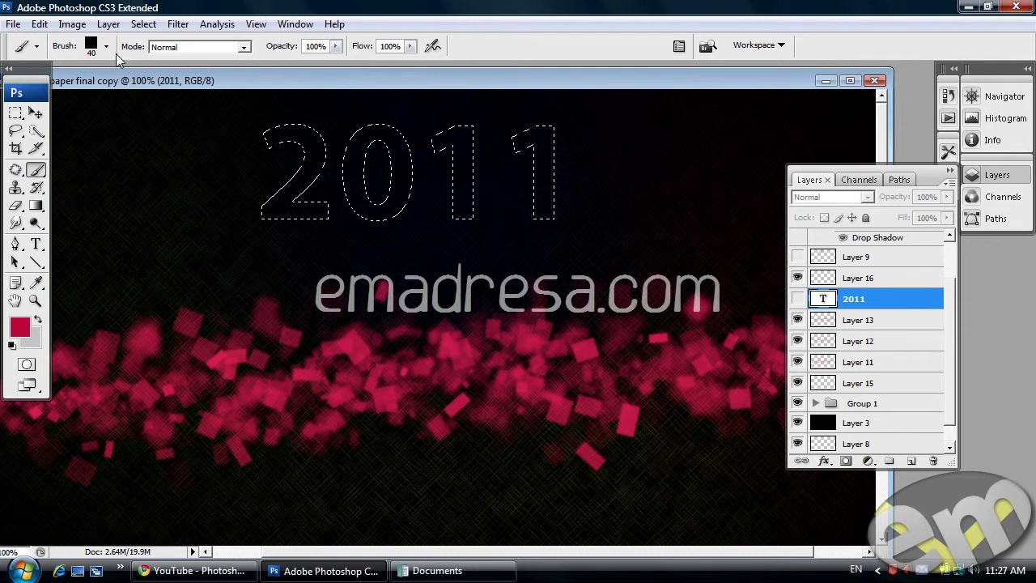
click(106, 47)
click(30, 255)
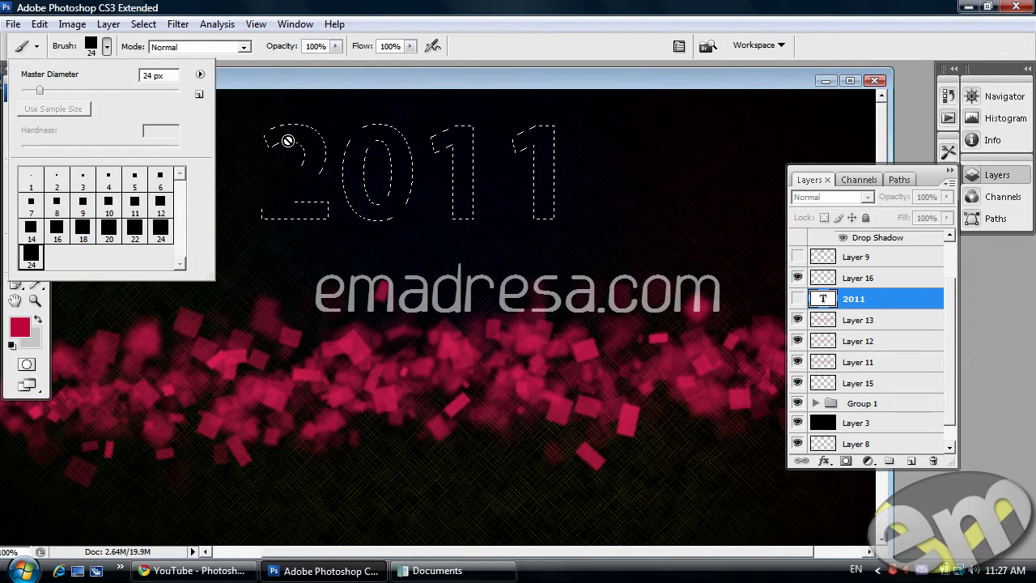
key(Return)
click(866, 279)
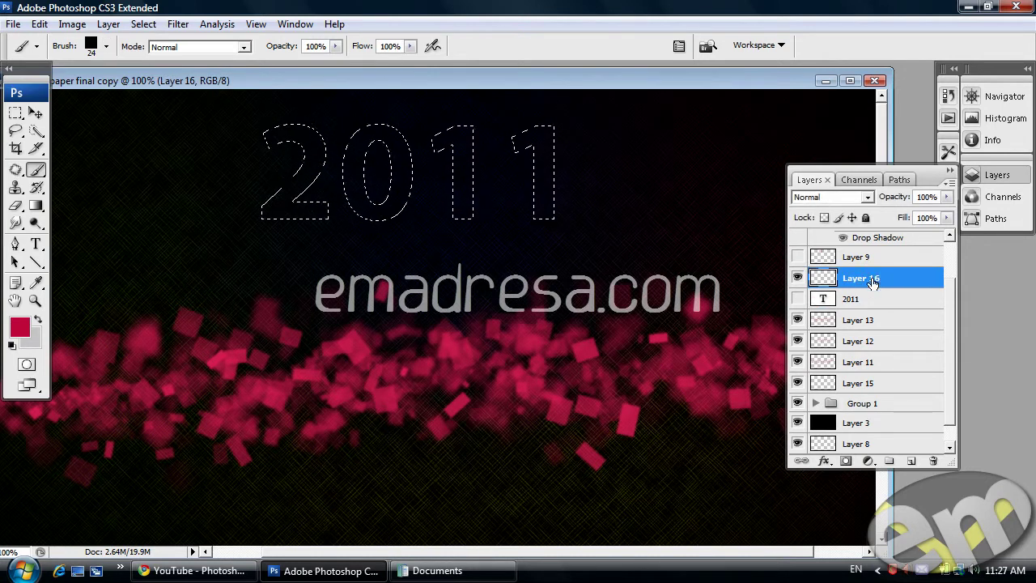
Reduce the brush to 12 px and fill the 2, 0 and first 1 with crimson squares
right_click(338, 295)
drag(344, 285, 335, 285)
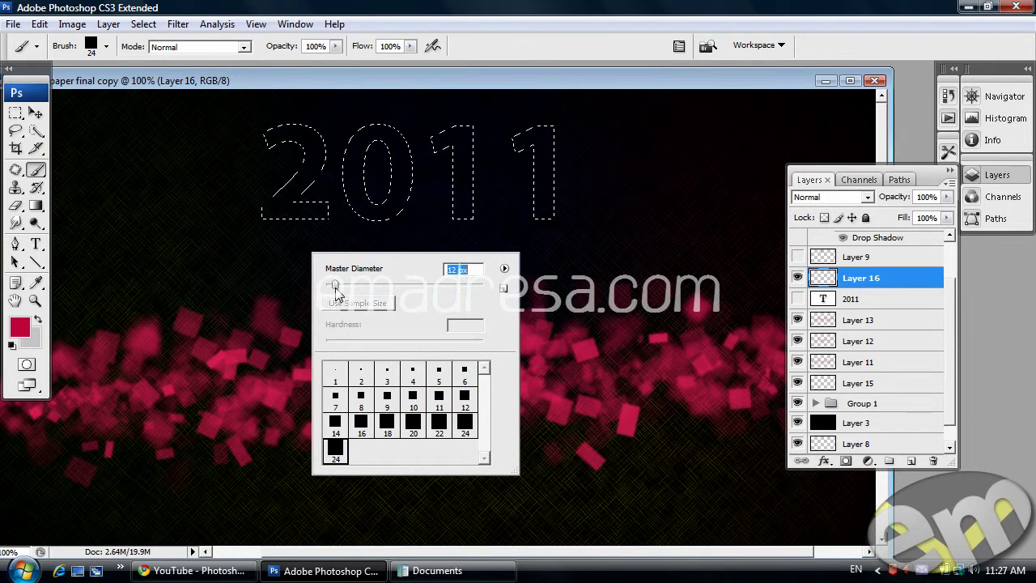
key(Return)
mouse_move(327, 215)
mouse_down()
mouse_move(253, 217)
mouse_move(368, 133)
mouse_move(354, 197)
mouse_move(401, 175)
mouse_up()
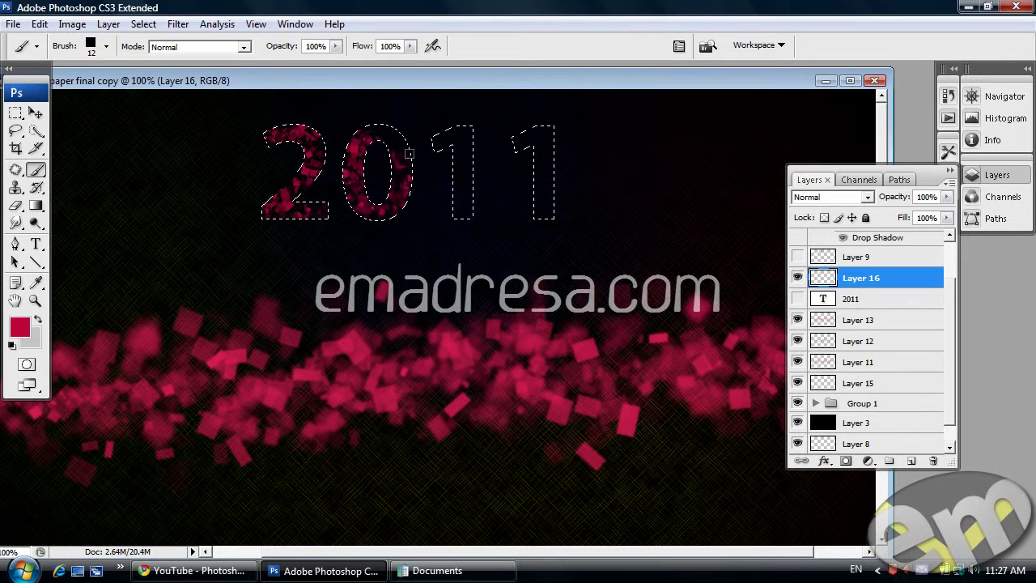
mouse_move(395, 136)
mouse_down()
mouse_move(445, 142)
mouse_move(447, 207)
mouse_move(535, 175)
mouse_move(518, 142)
mouse_move(541, 126)
mouse_up()
Deselect the 2011 digits, zoom in on the 20, and set a 4 px square brush
key(ctrl+d)
click(34, 303)
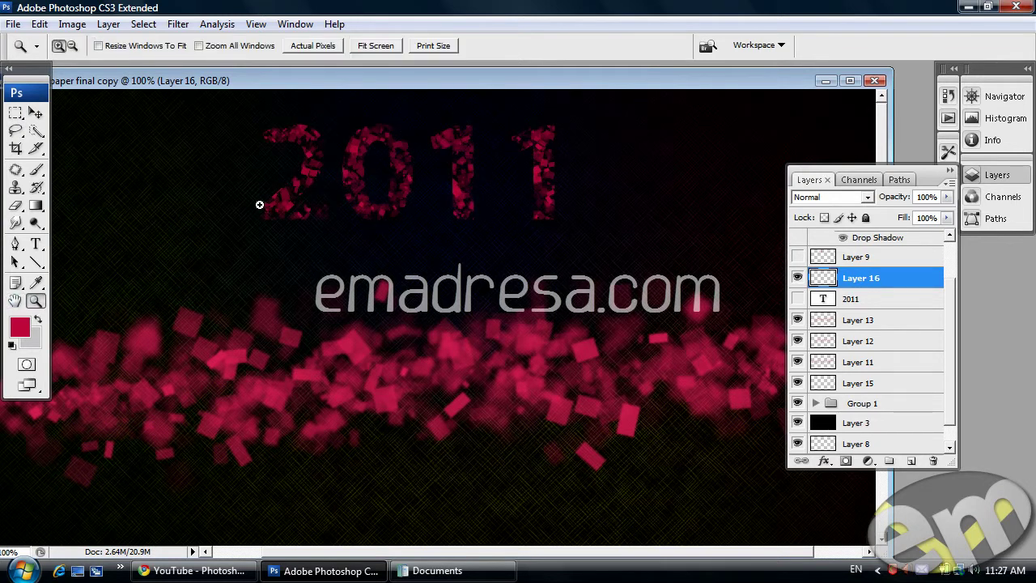
click(303, 173)
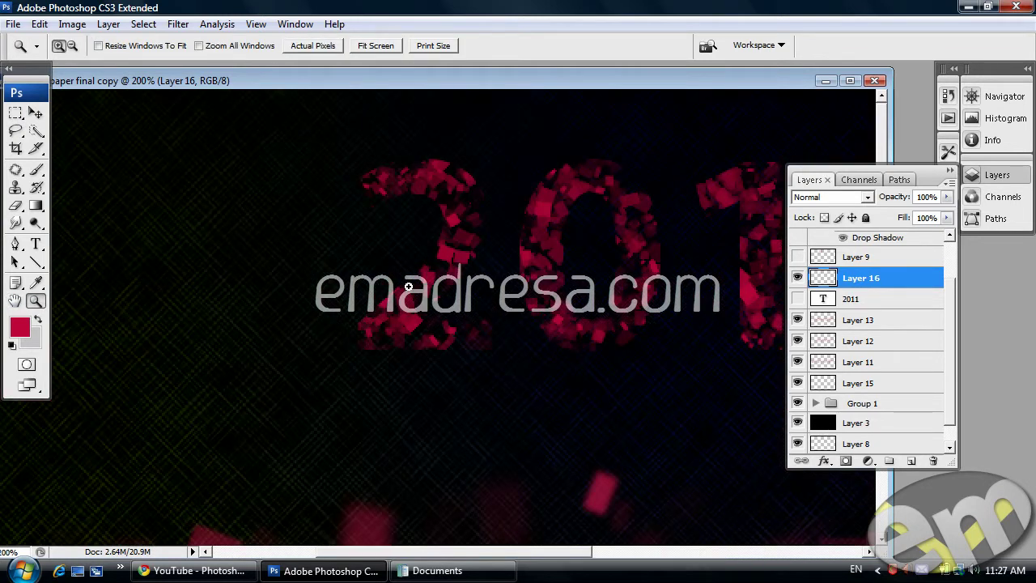
click(433, 296)
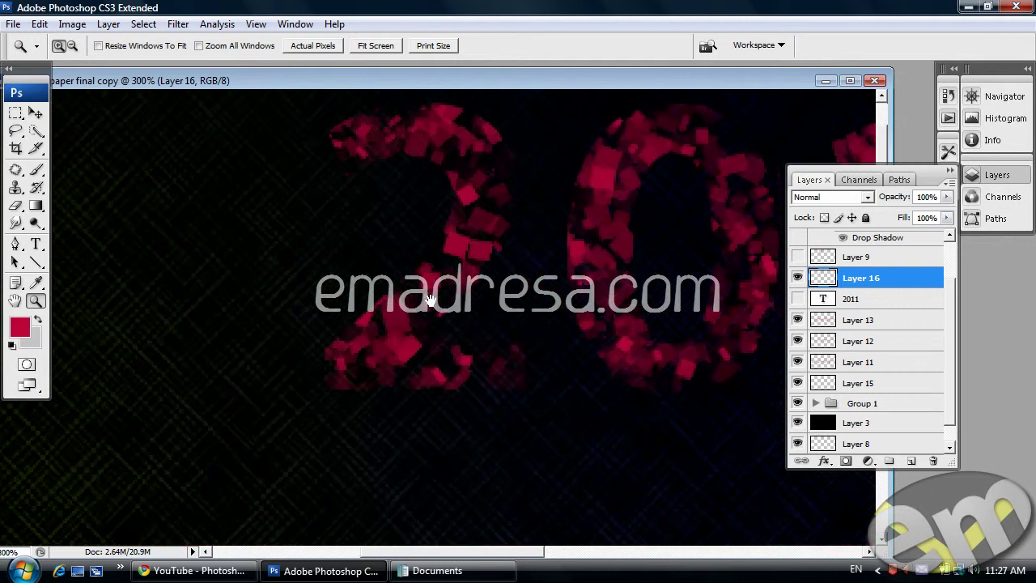
click(35, 170)
right_click(268, 263)
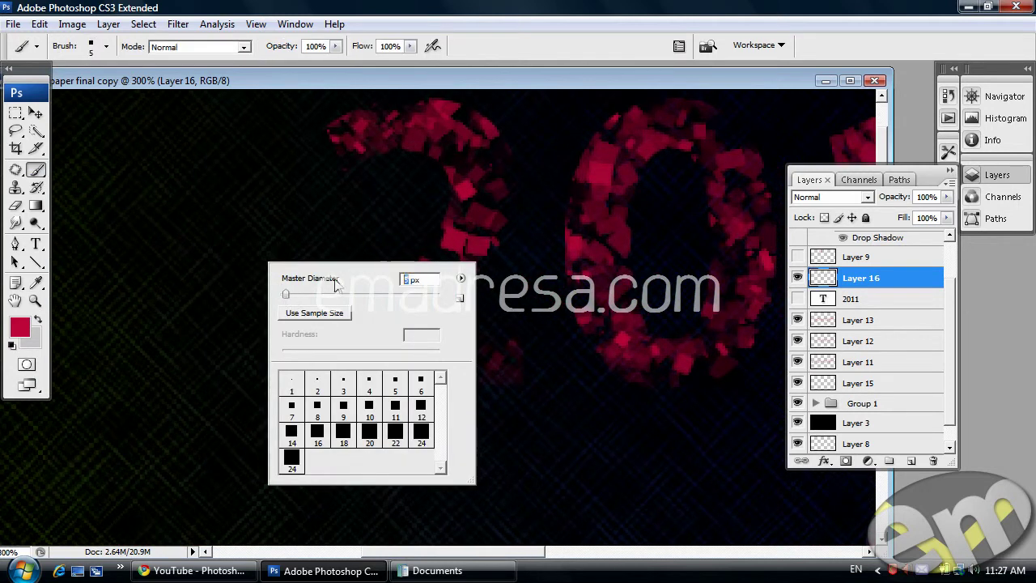
key(Return)
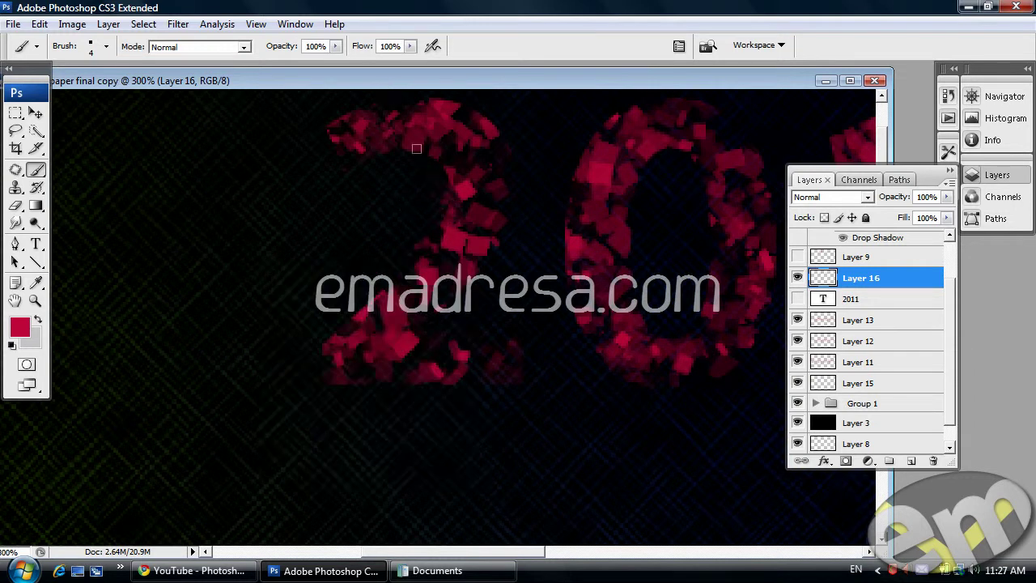
Paint small scattered pink squares on Layer 16 along the edges of the 2 and 0
drag(347, 170, 338, 161)
scroll(316, 200, up, 2)
mouse_move(304, 205)
mouse_down()
mouse_move(399, 176)
mouse_move(470, 211)
mouse_move(481, 260)
mouse_up()
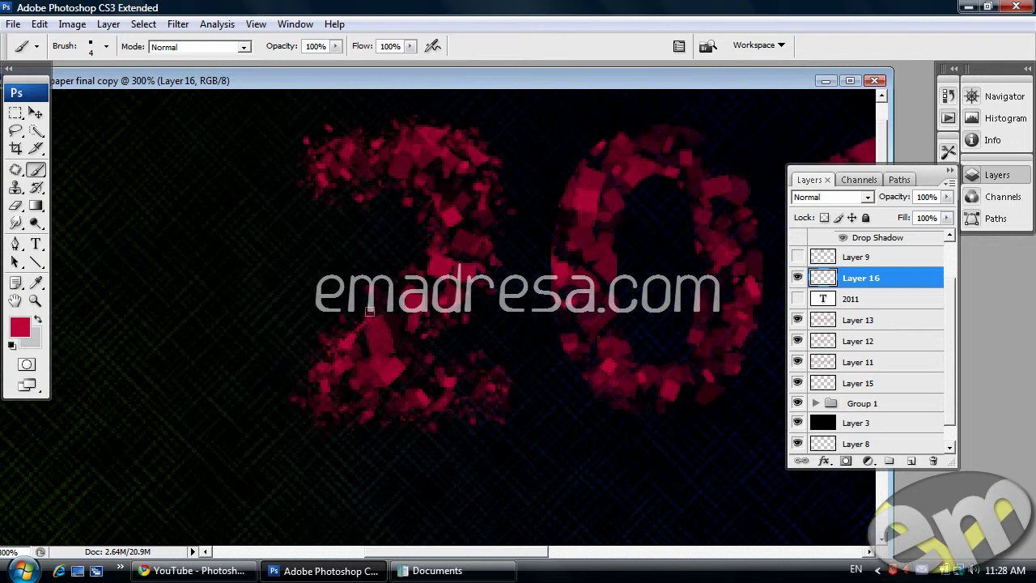
scroll(439, 277, right, 5)
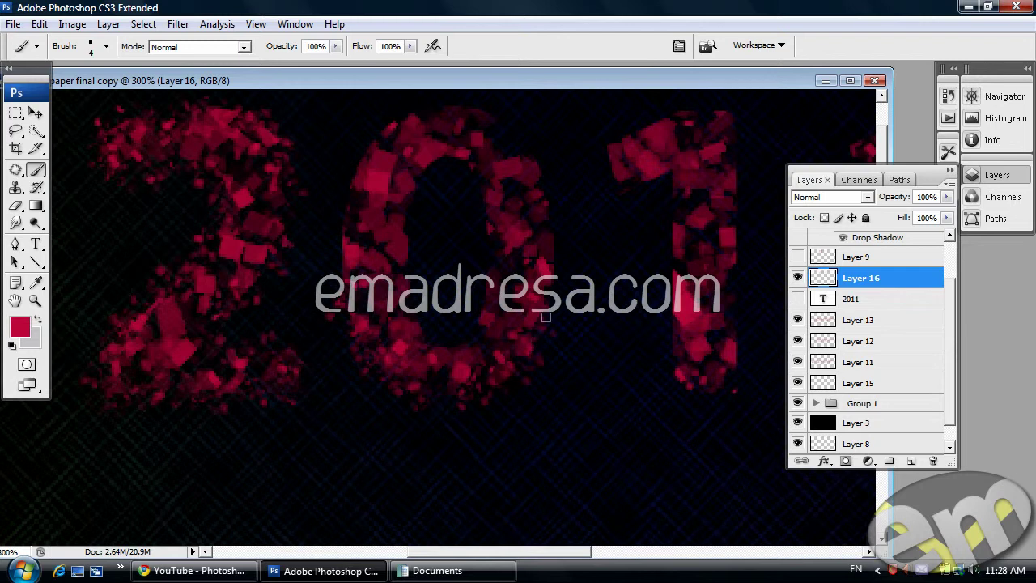
drag(547, 272, 555, 310)
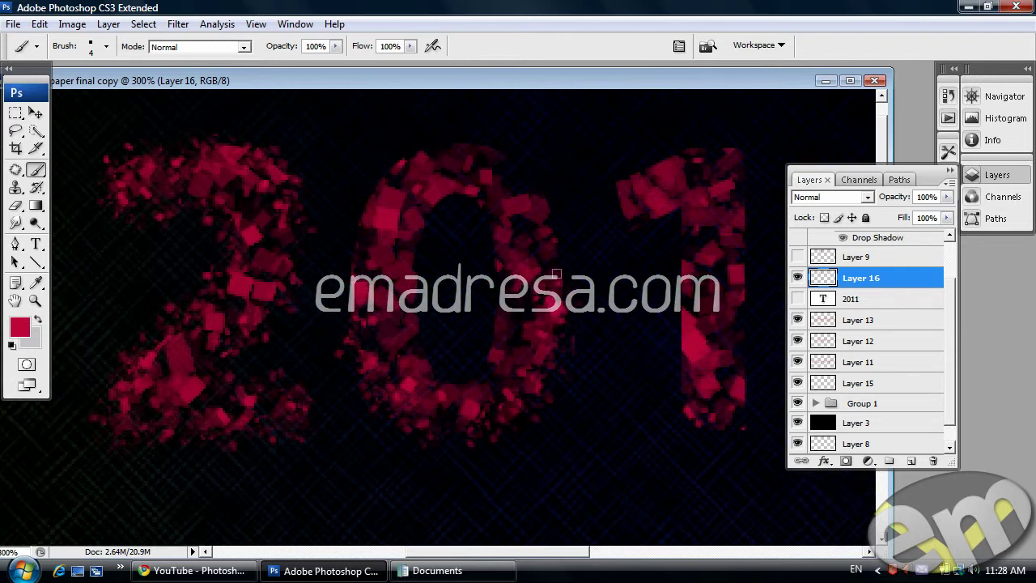
drag(479, 199, 514, 235)
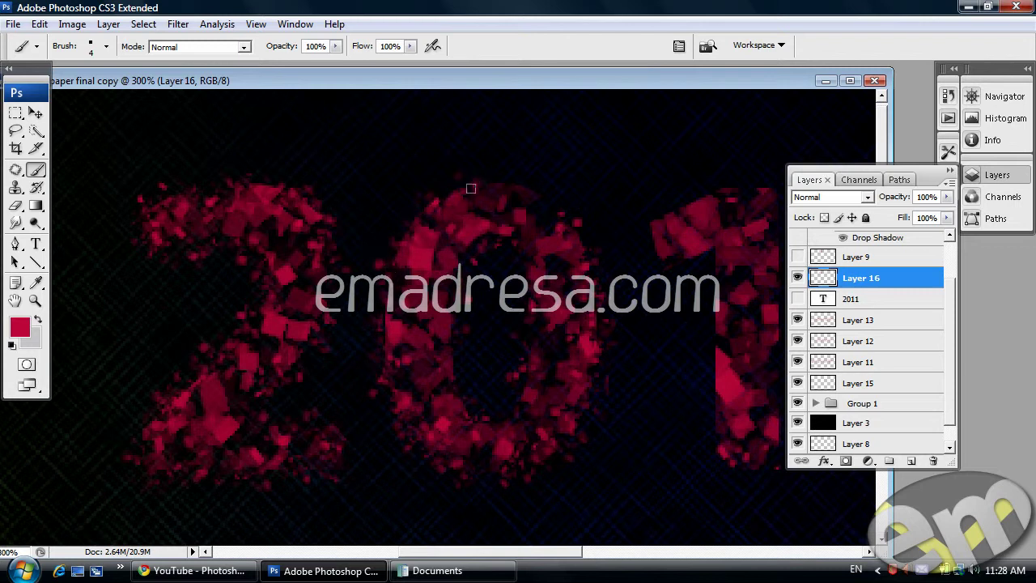
drag(500, 178, 578, 235)
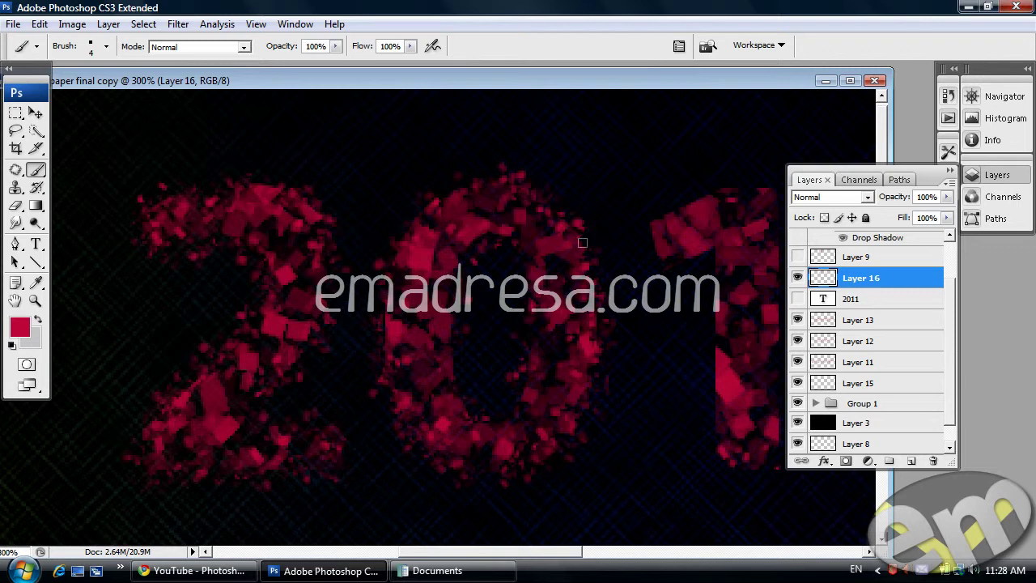
mouse_move(582, 296)
mouse_down()
mouse_move(323, 250)
mouse_move(327, 238)
mouse_up()
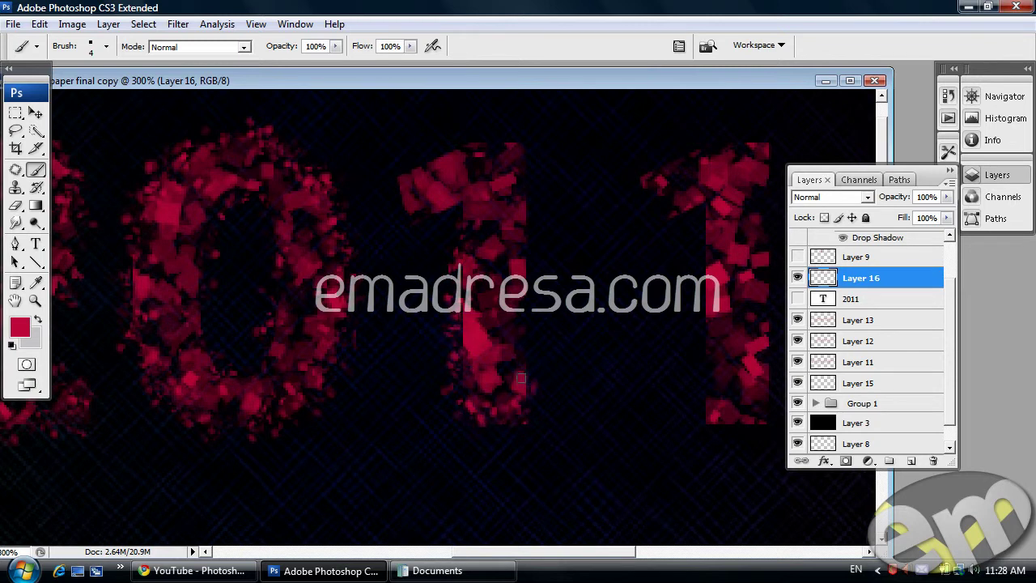
scroll(600, 210, right, 3)
Zoom out, add Layer 17 above Group 1 filled light grey, and add empty Layer 18
click(35, 300)
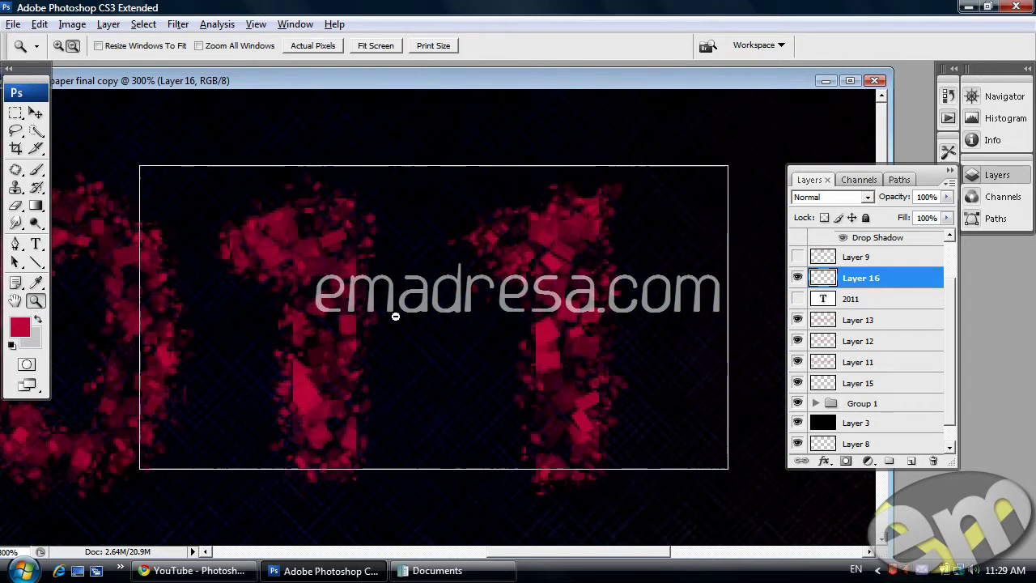
alt+click(370, 308)
alt+click(371, 308)
alt+click(371, 308)
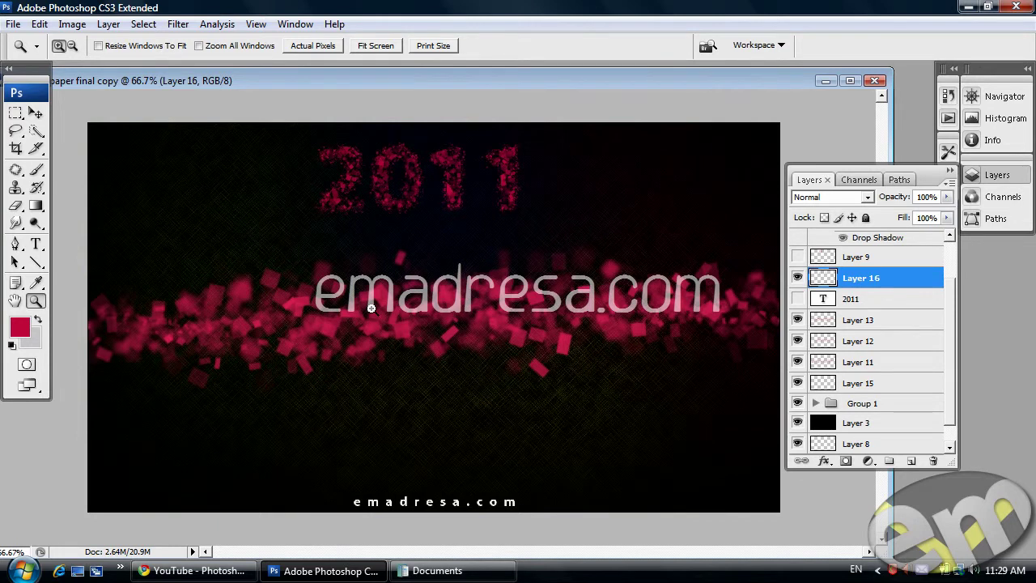
click(863, 405)
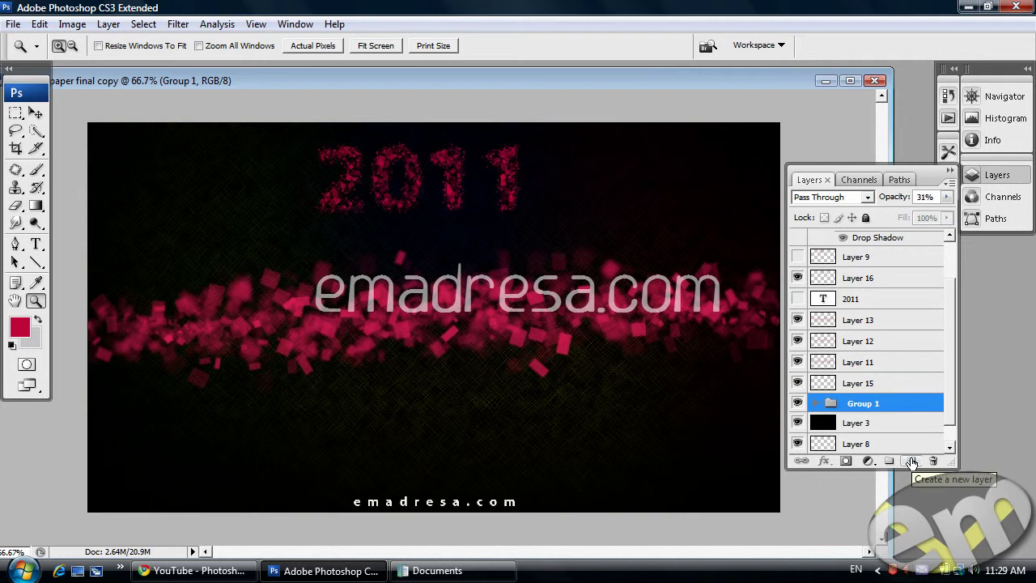
click(912, 462)
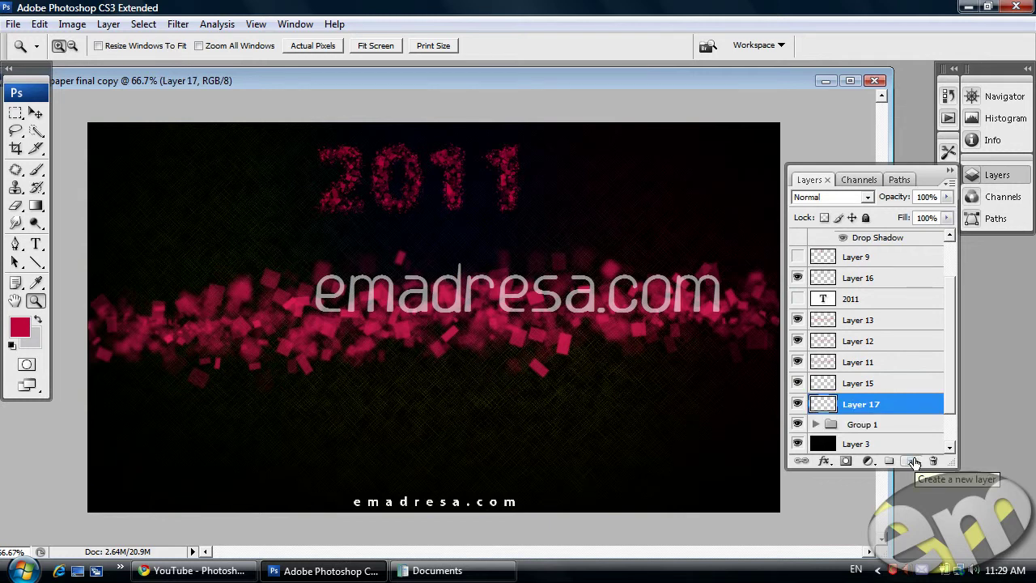
key(ctrl+BackSpace)
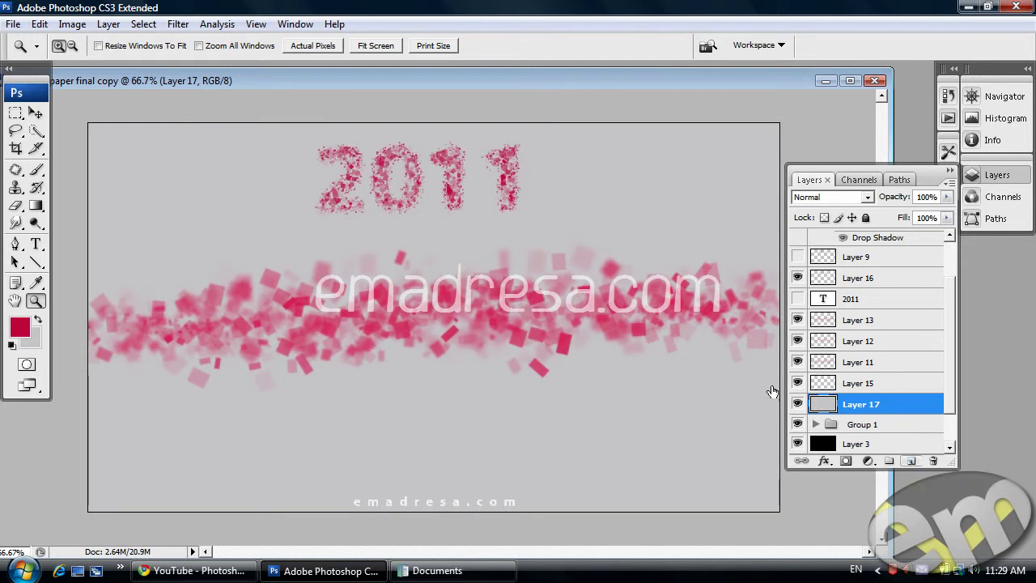
click(912, 461)
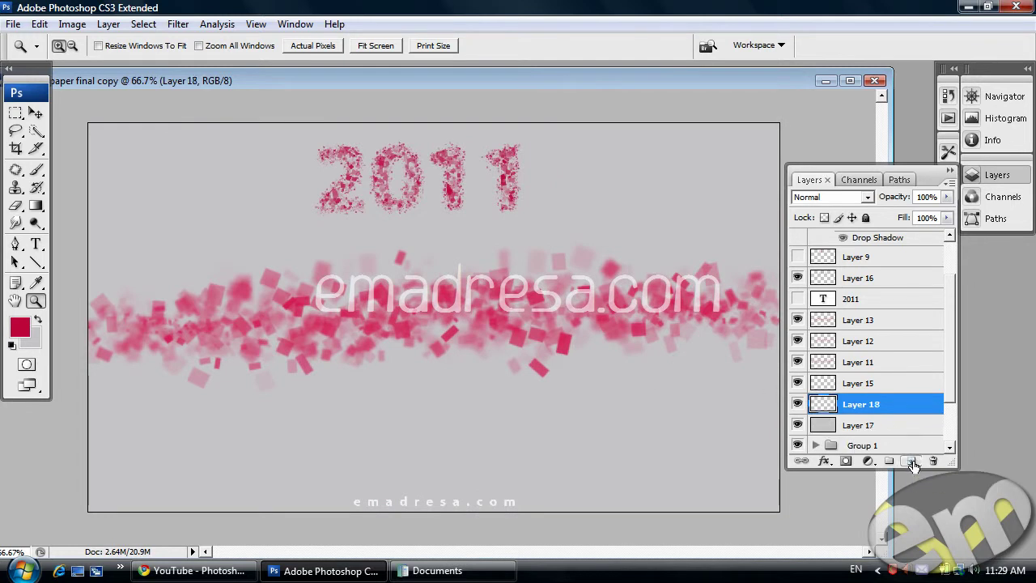
Set the foreground colour to white and reset the brushes to their defaults
click(19, 328)
drag(615, 259, 519, 209)
click(888, 199)
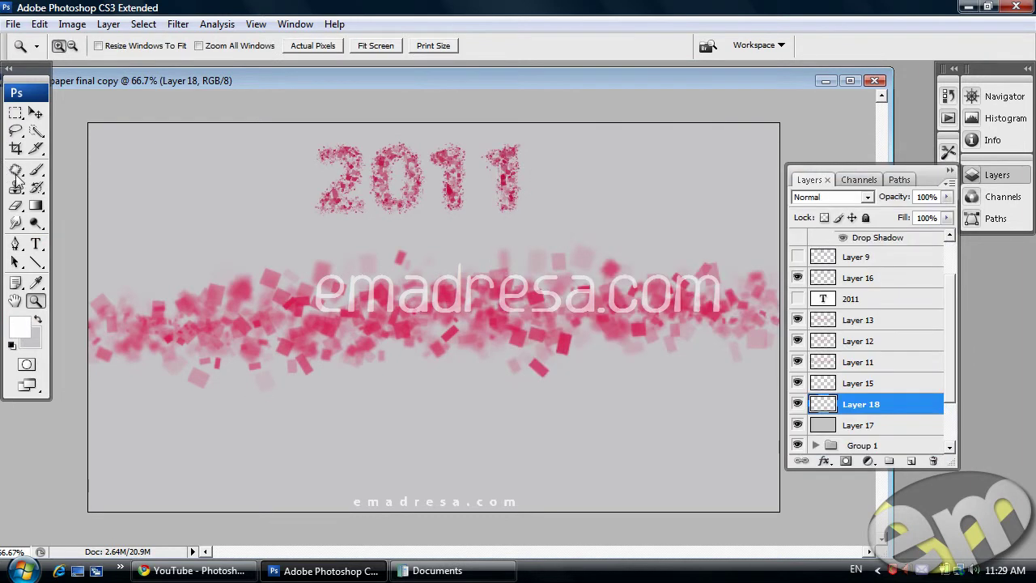
click(36, 169)
click(106, 46)
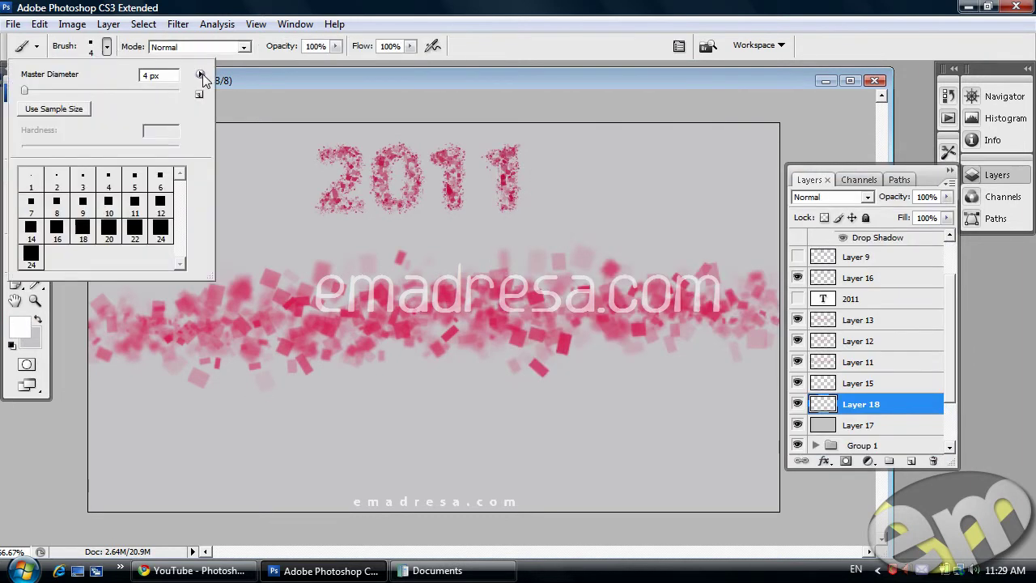
click(199, 74)
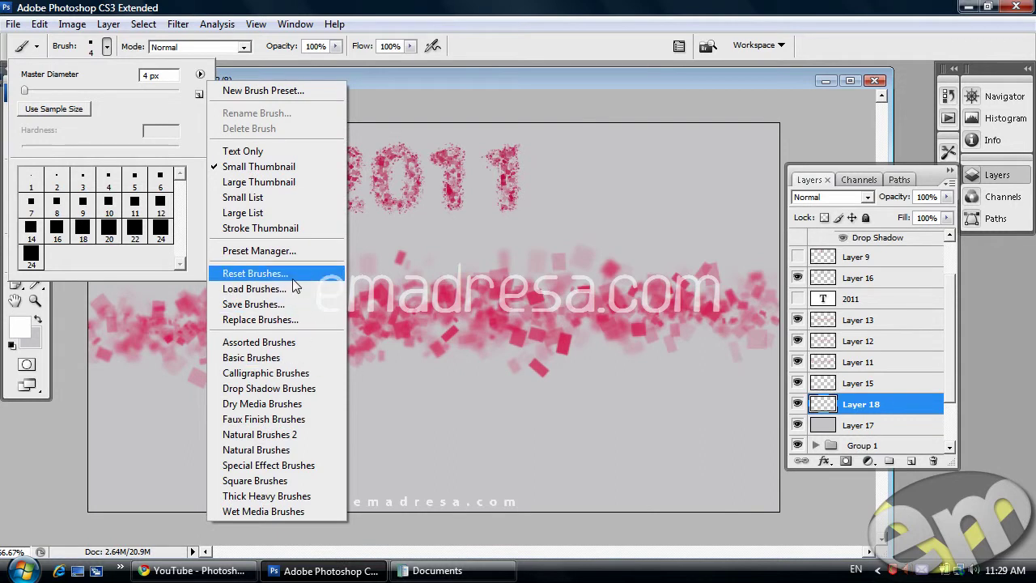
click(294, 273)
click(477, 221)
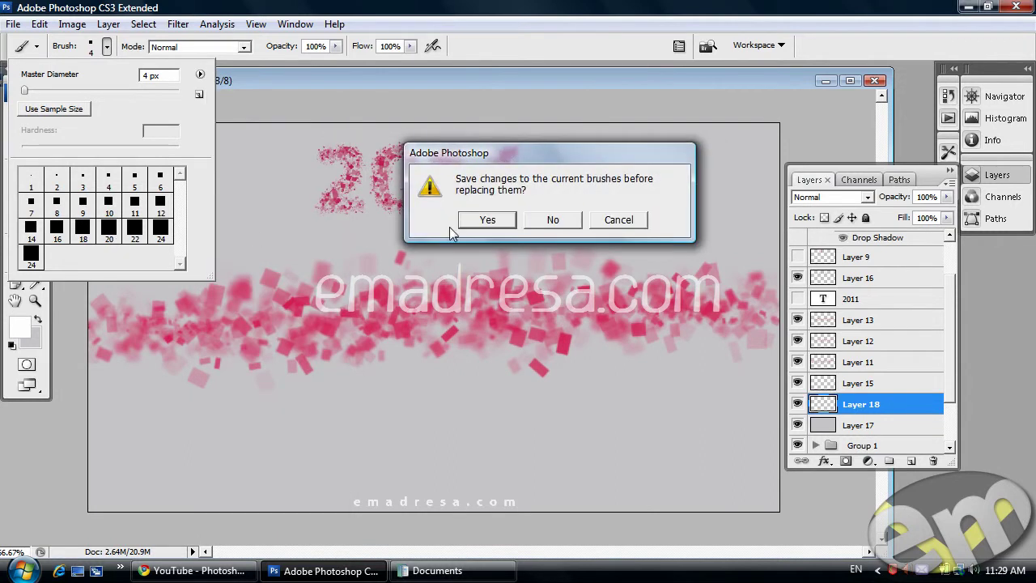
click(543, 218)
Dab one soft round brush of about 1399 px at the canvas centre
click(161, 231)
right_click(395, 279)
drag(537, 312, 559, 318)
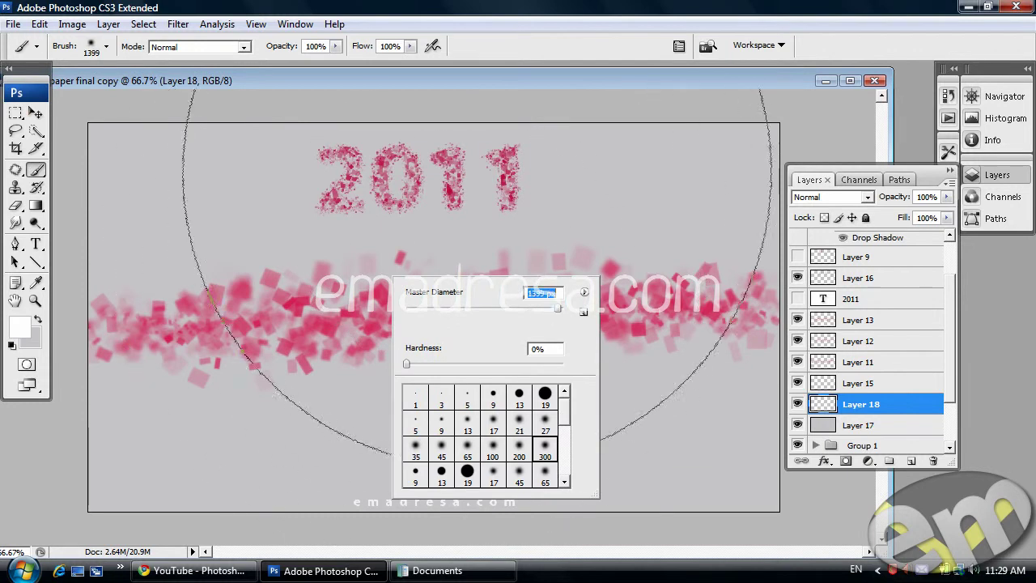
click(480, 83)
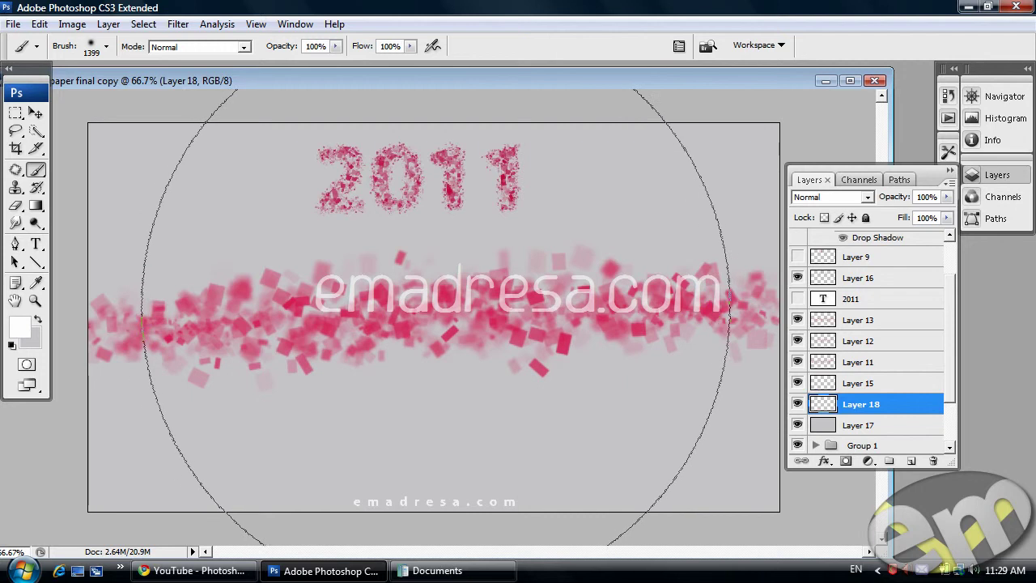
click(434, 317)
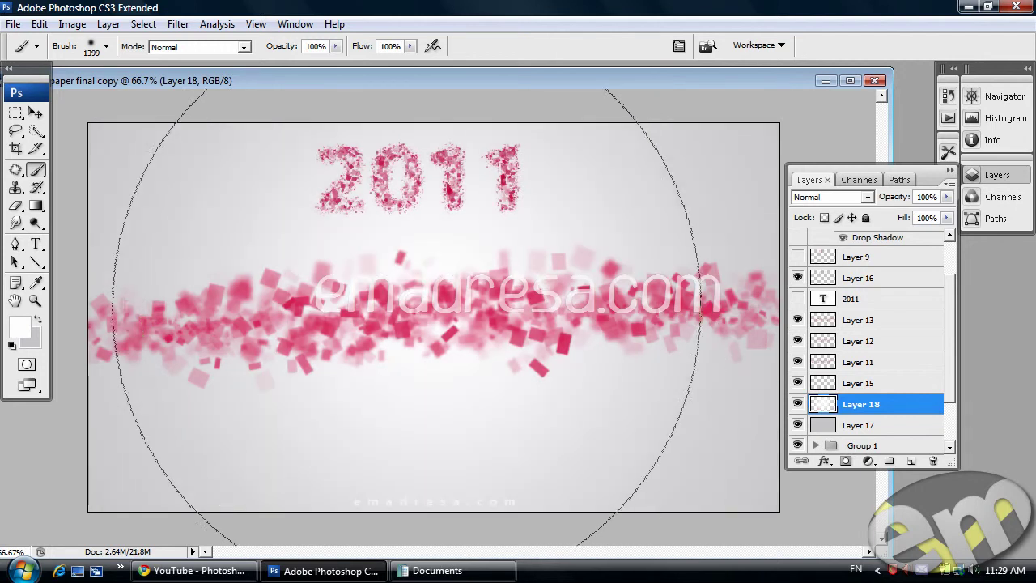
click(36, 114)
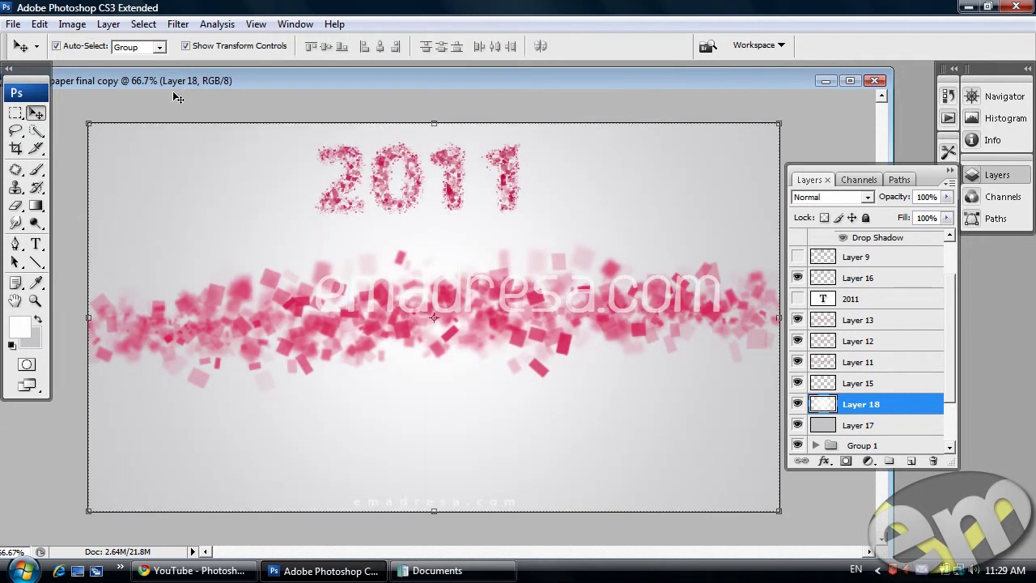
Place '2011 wallpaper final 2.psd' beside 'final copy' to compare, ending with final copy in front
drag(170, 82, 421, 76)
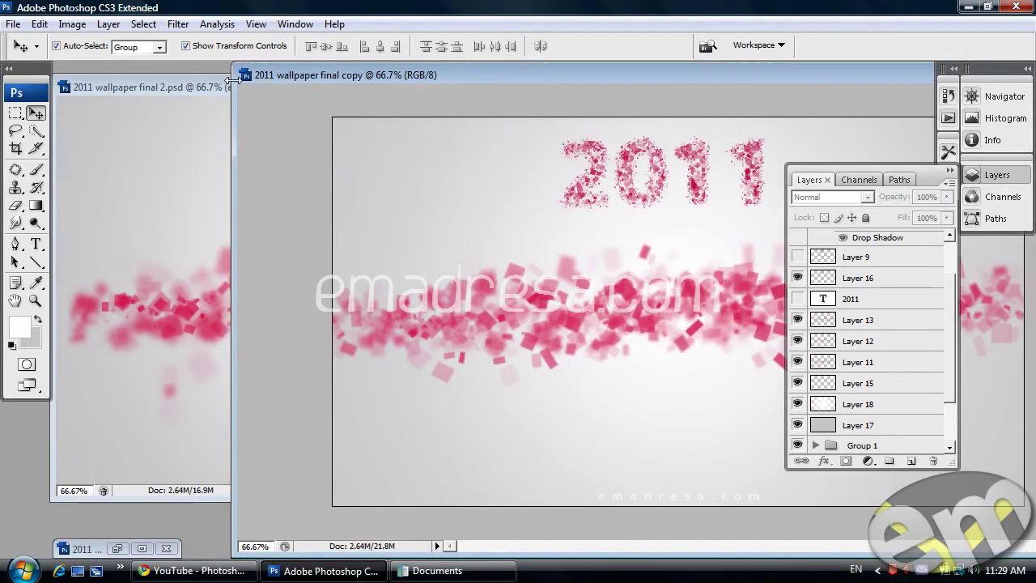
click(206, 95)
drag(516, 91, 316, 121)
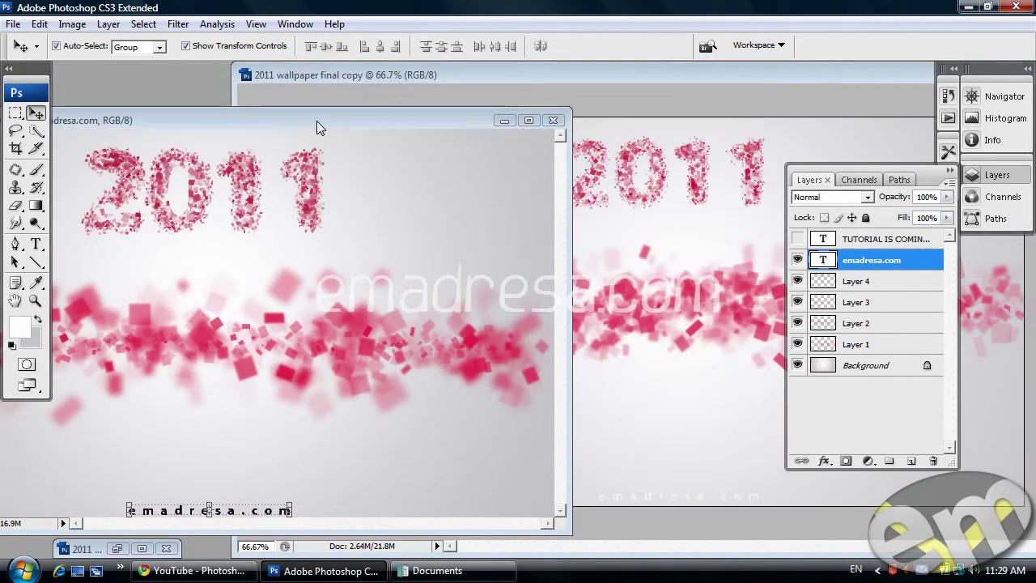
drag(396, 124, 346, 78)
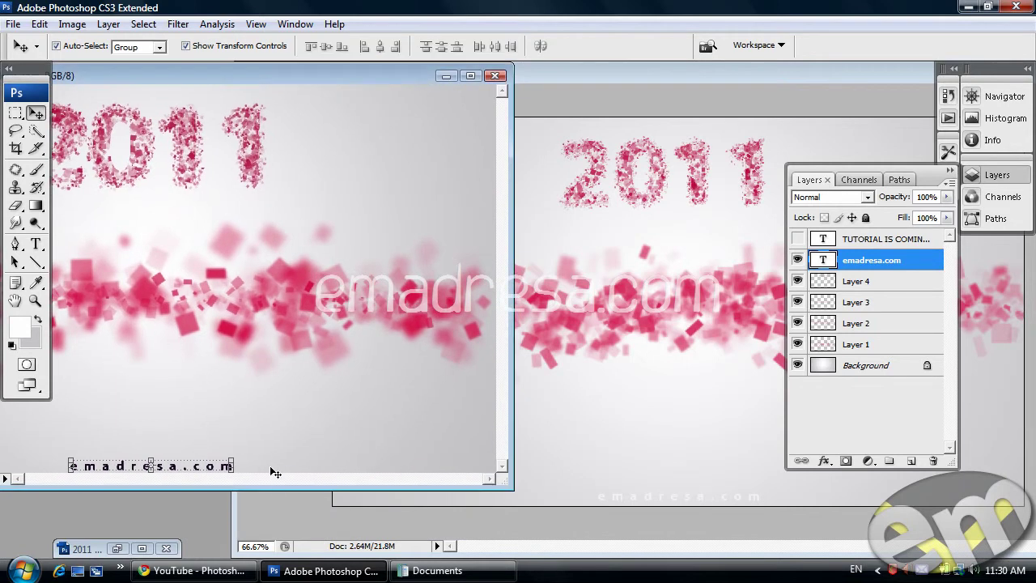
drag(278, 494, 277, 555)
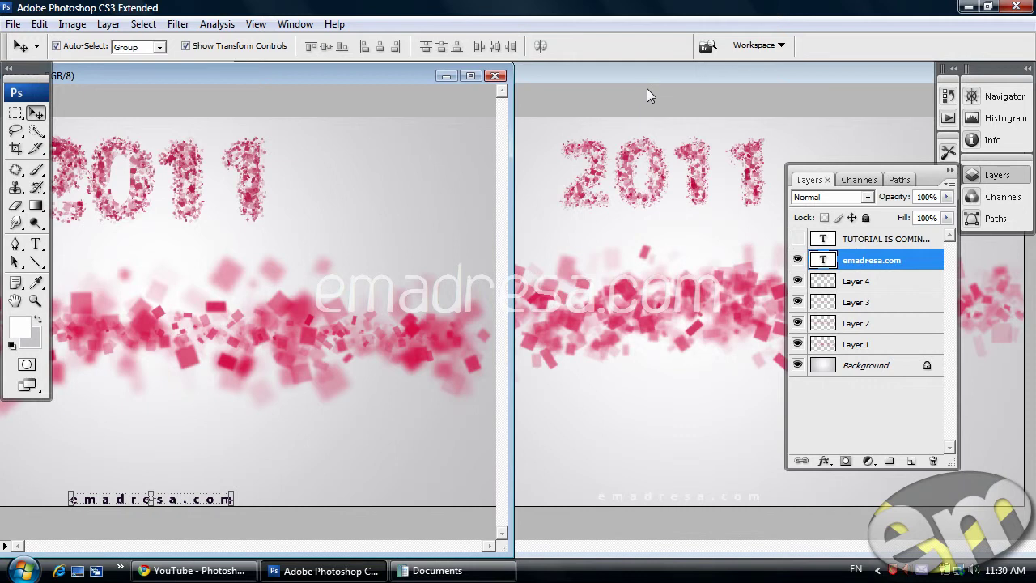
drag(648, 77, 479, 81)
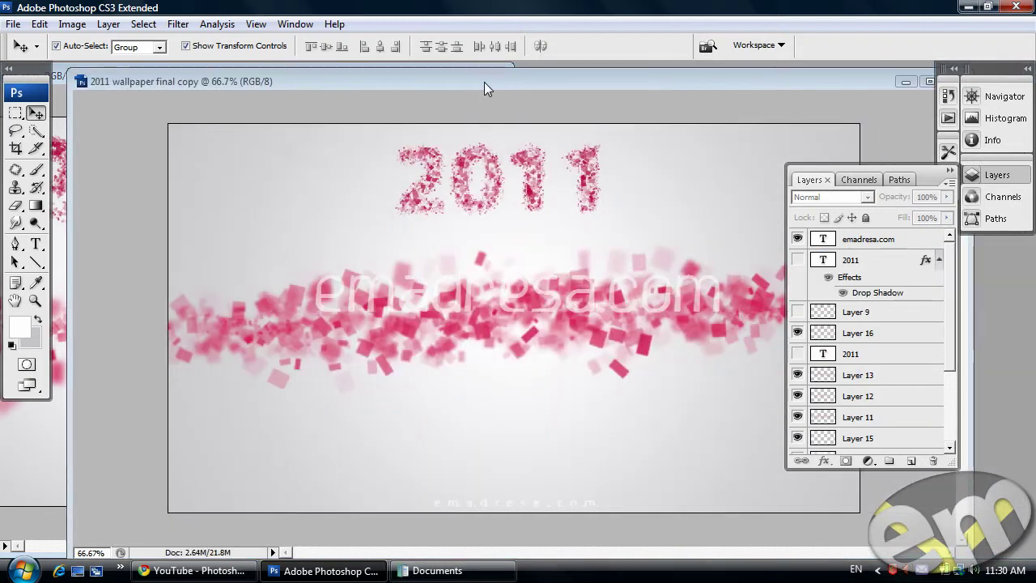
Hide Layer 18 (white glow) and Layer 17 (grey fill) in the Layers panel
scroll(839, 348, down, 3)
click(798, 375)
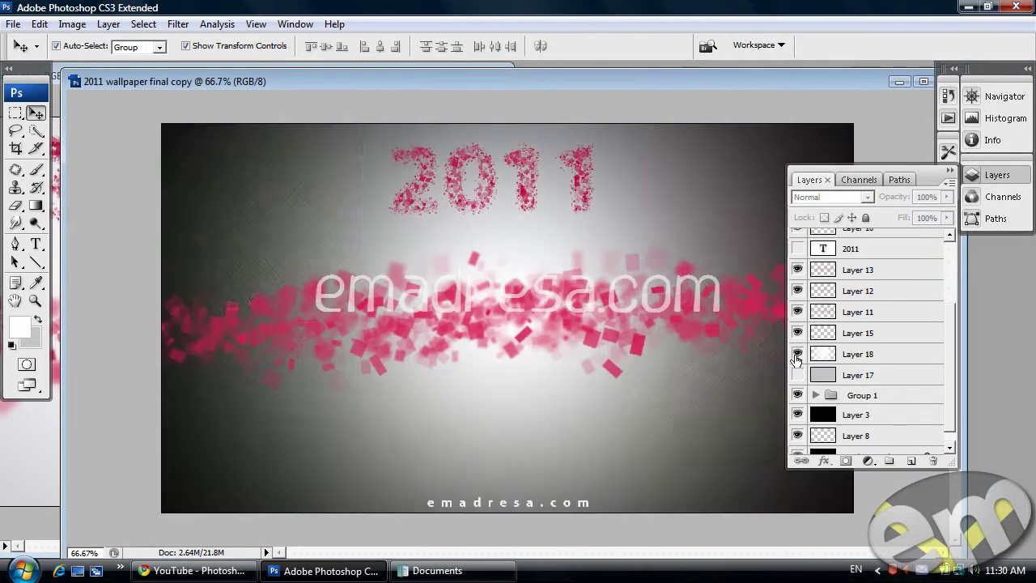
click(798, 355)
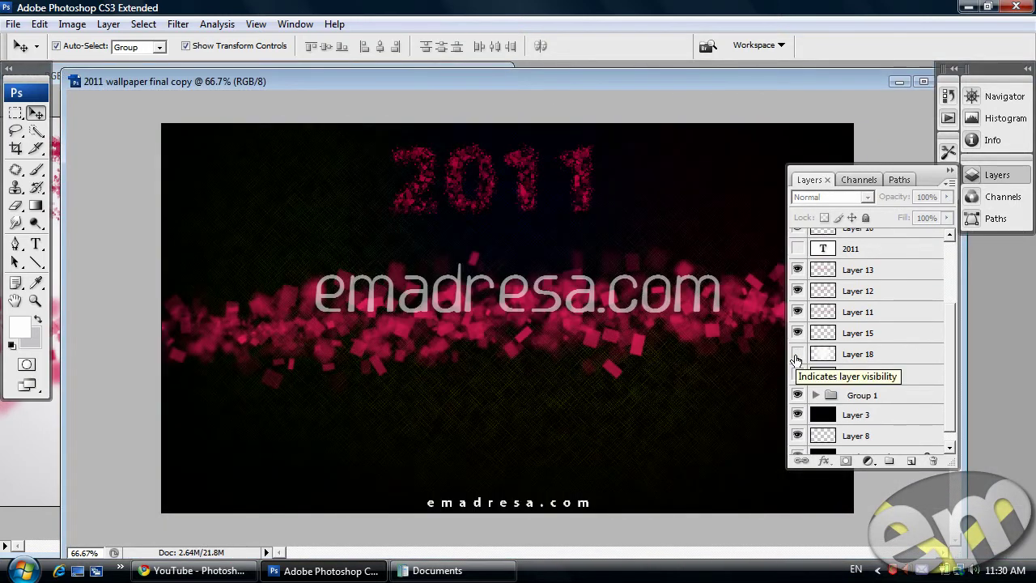